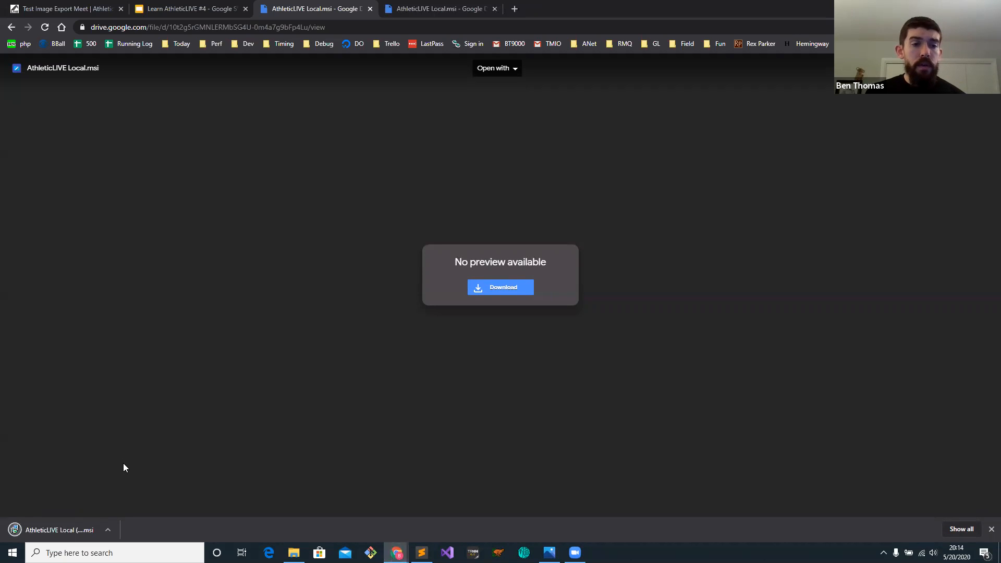
# Run the downloaded AthleticLIVE Local installer despite the Windows SmartScreen block and install it with the setup wizard's default options.
pyautogui.click(60, 532)
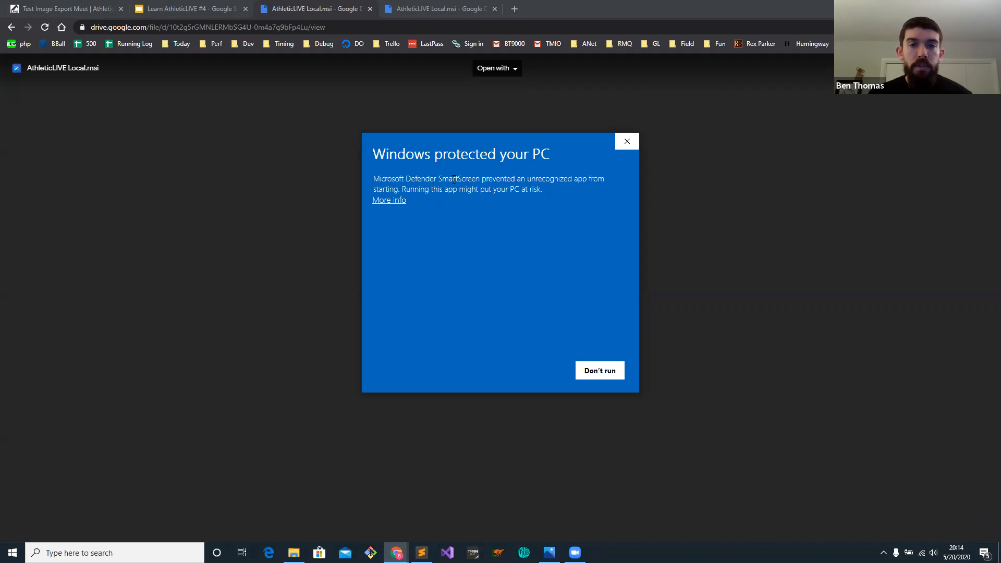
pyautogui.click(392, 200)
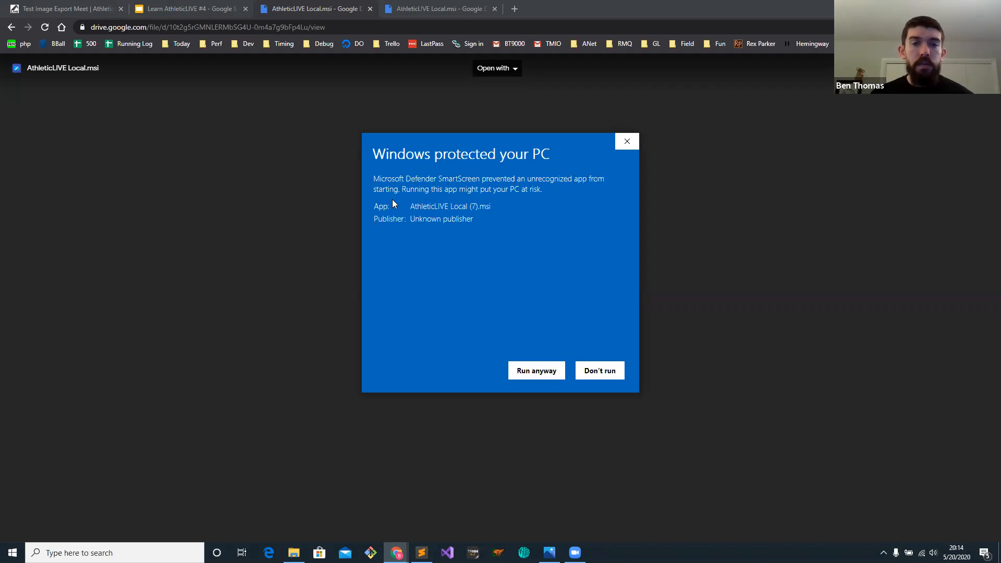
pyautogui.click(531, 374)
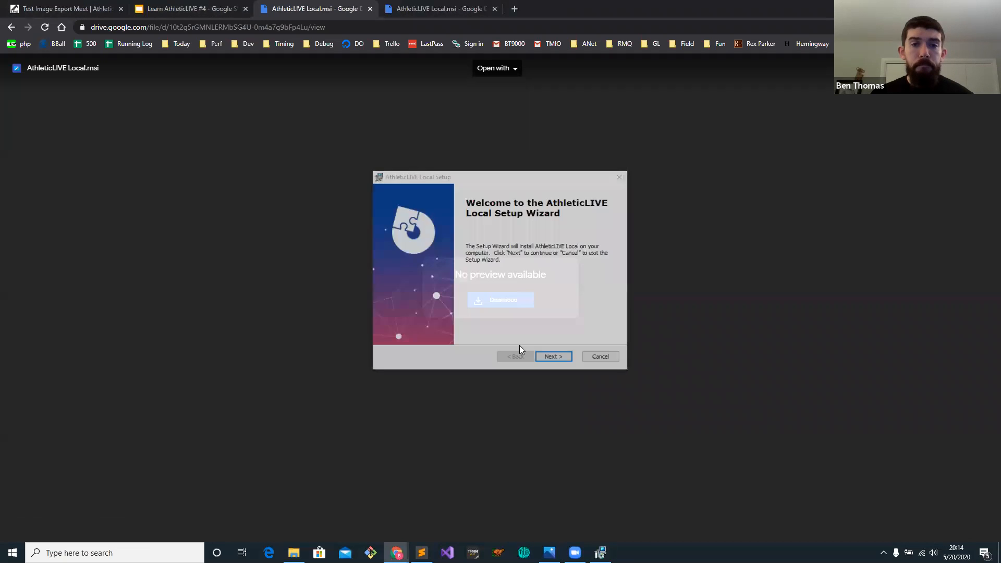
pyautogui.click(555, 360)
pyautogui.click(555, 359)
pyautogui.click(554, 359)
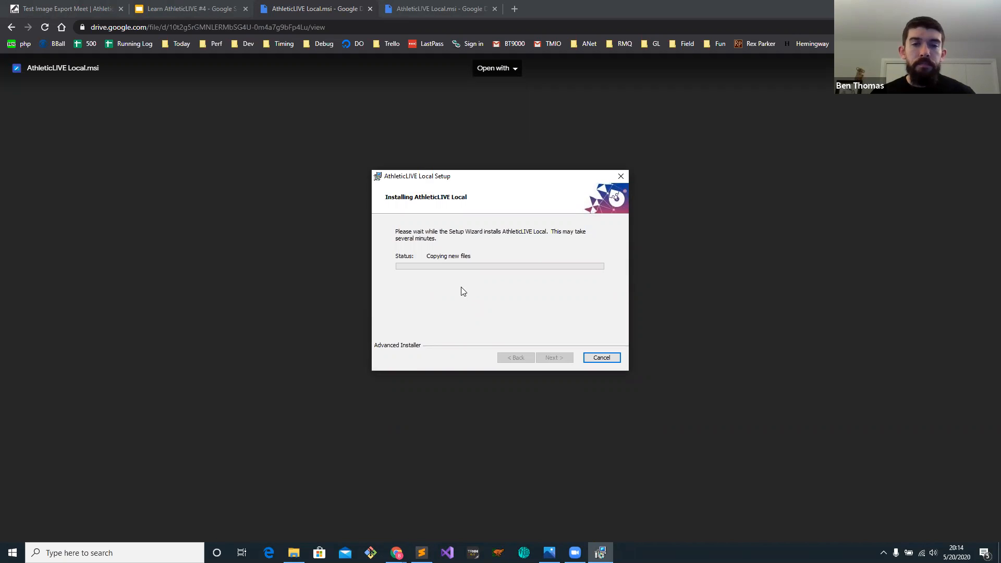
pyautogui.click(553, 359)
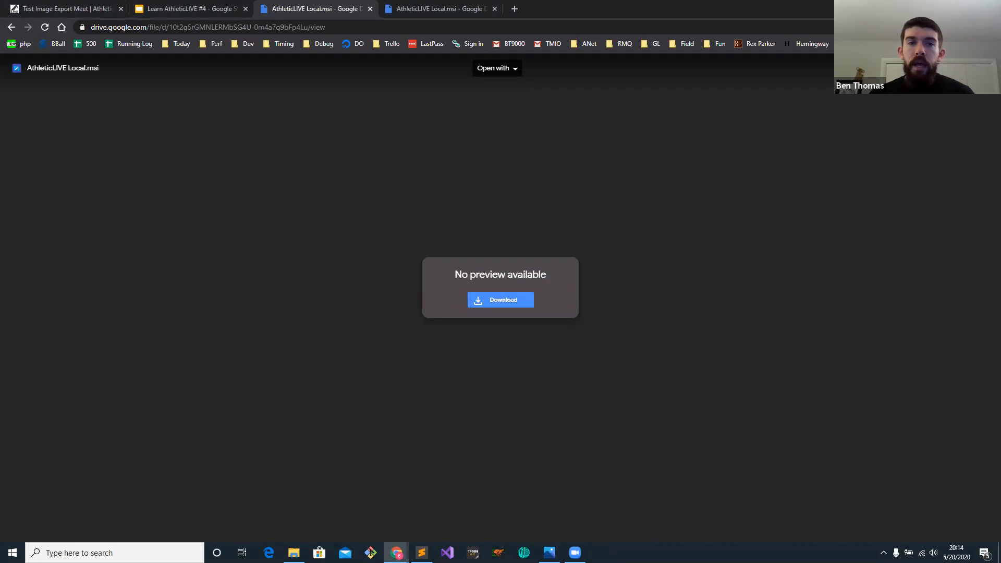
# Launch AthleticLIVE Local from its desktop shortcut and highlight the localhost:8150 address in its console window.
pyautogui.click(940, 7)
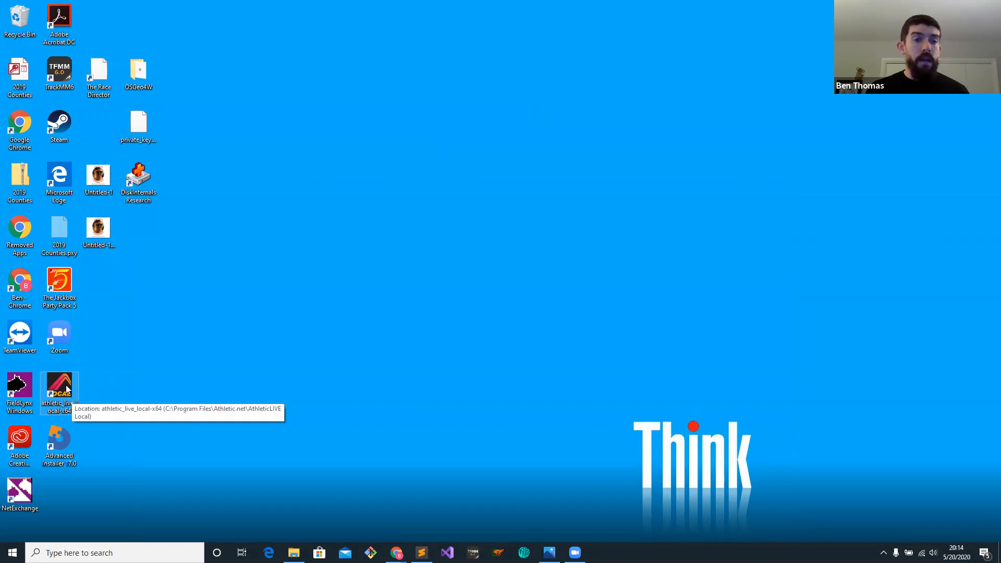
pyautogui.doubleClick(66, 388)
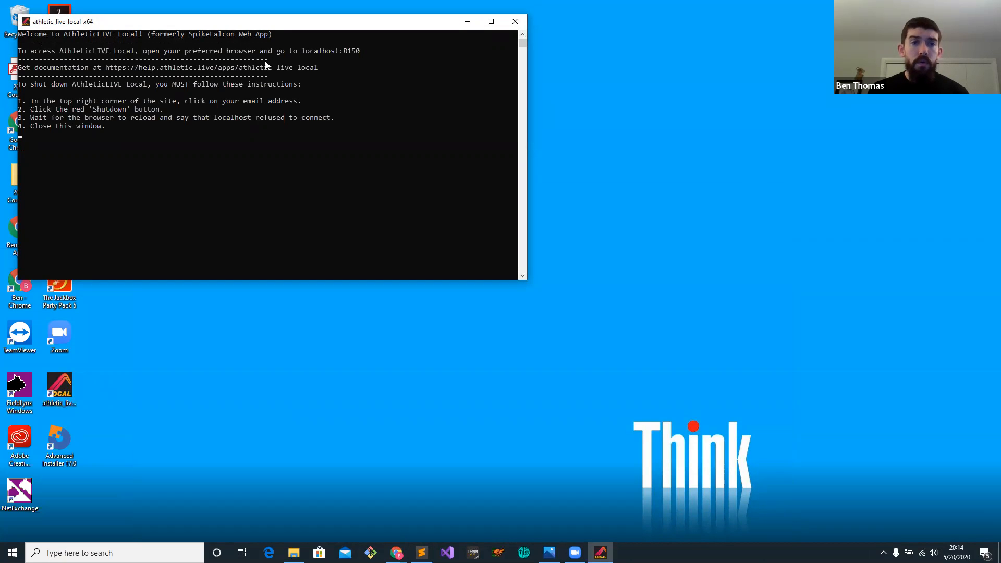
pyautogui.moveTo(302, 51); pyautogui.dragTo(361, 52)
# Switch to Chrome and load localhost:8150 in a new tab.
pyautogui.click(396, 553)
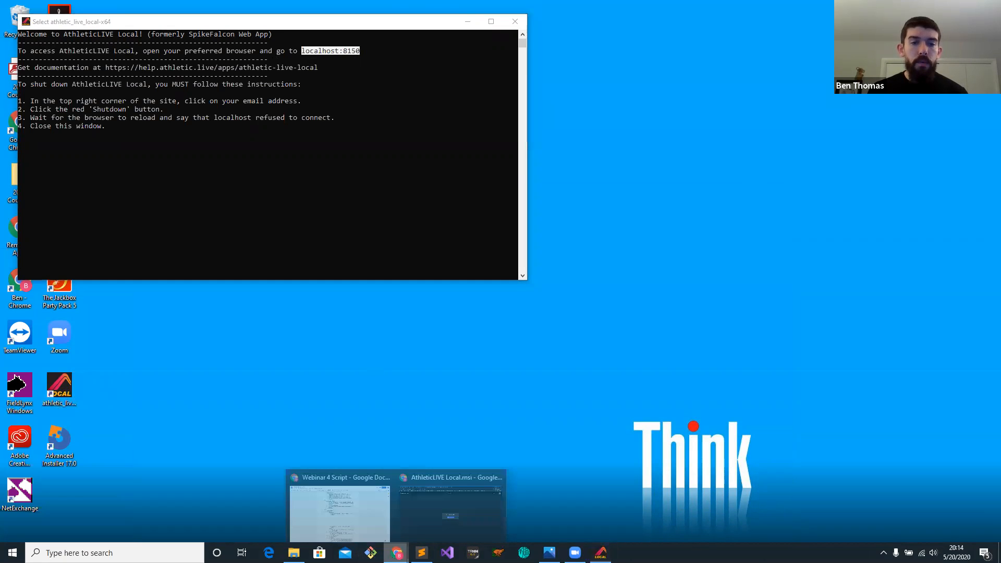
pyautogui.click(417, 513)
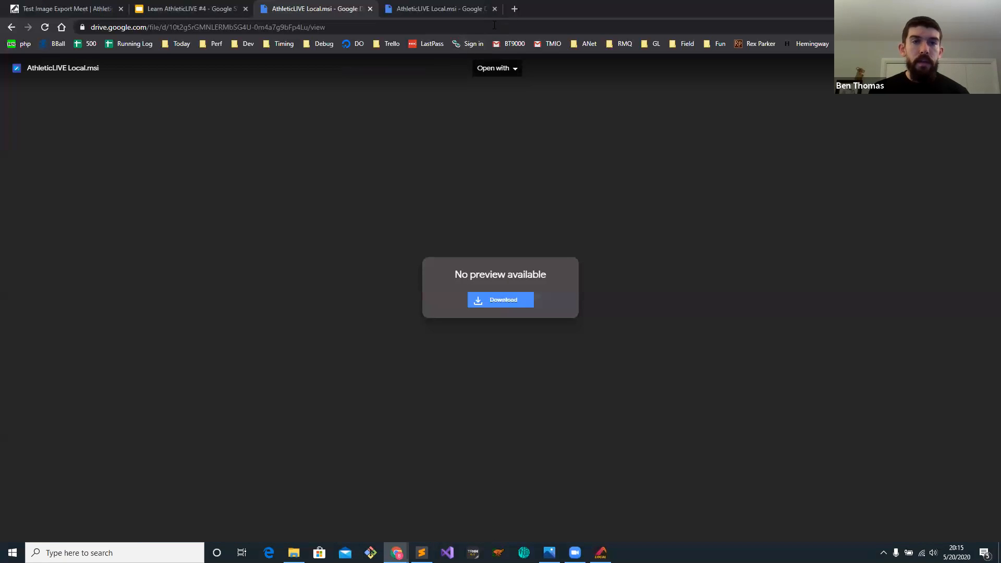
pyautogui.click(514, 9)
pyautogui.write('localhost:8150')
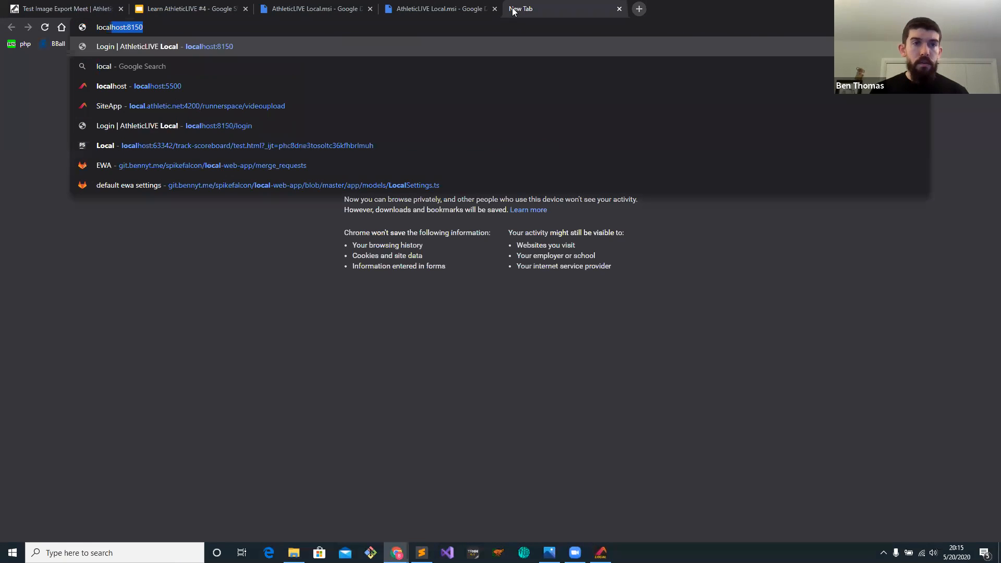
pyautogui.press('Return')
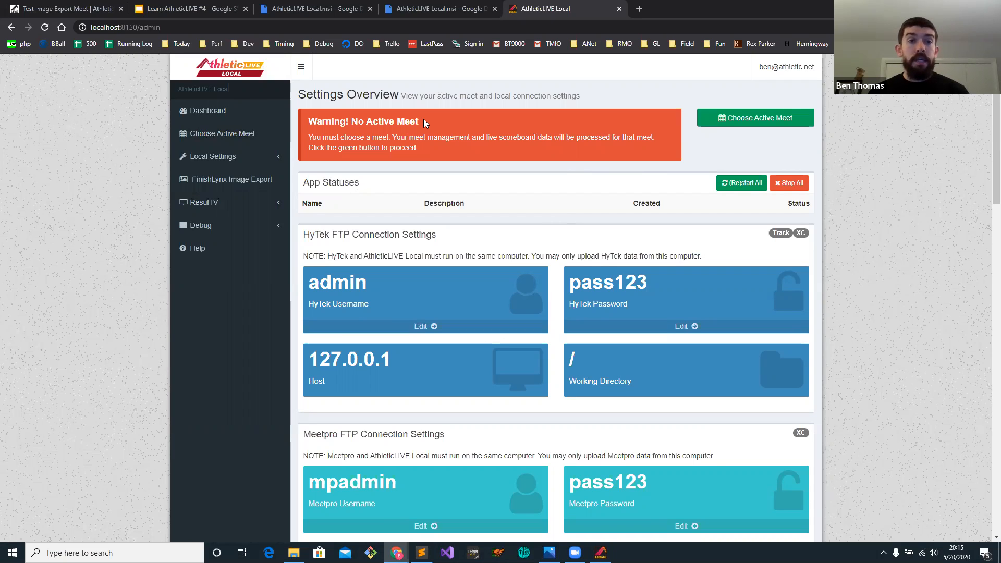
# Return to the Learn AthleticLIVE #4 slides, start FinishLynx and open its scoreboard options.
pyautogui.click(190, 6)
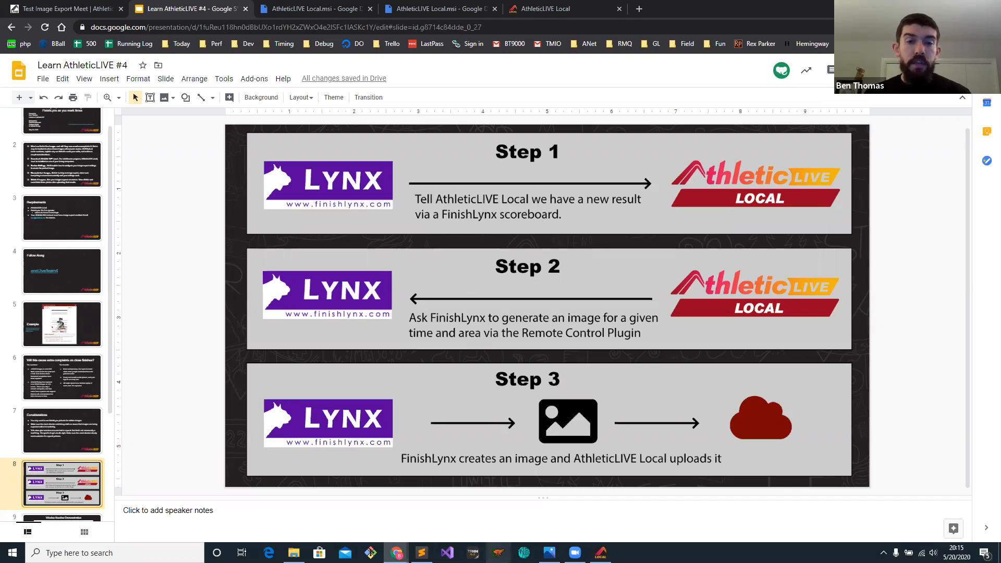
pyautogui.click(499, 552)
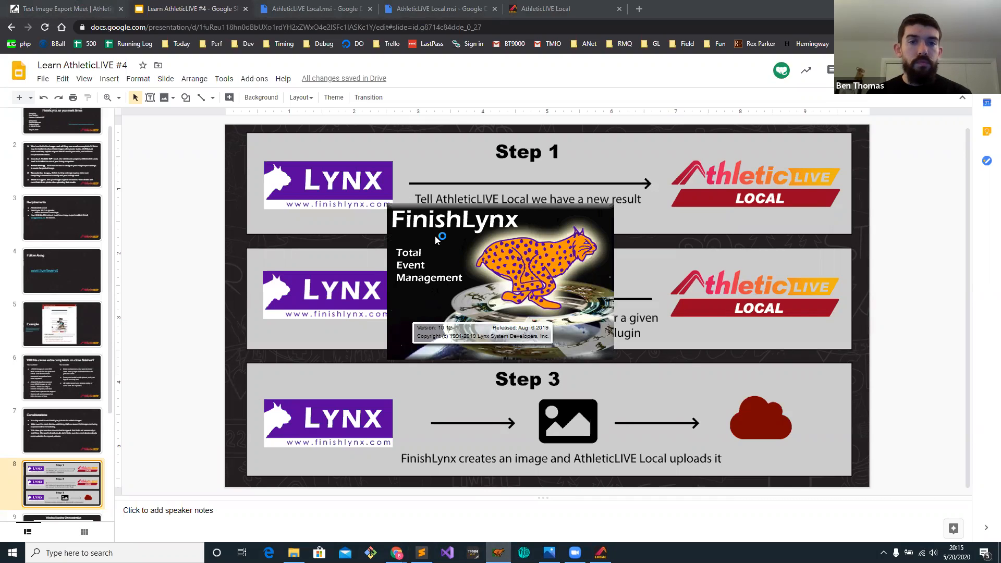
pyautogui.click(491, 191)
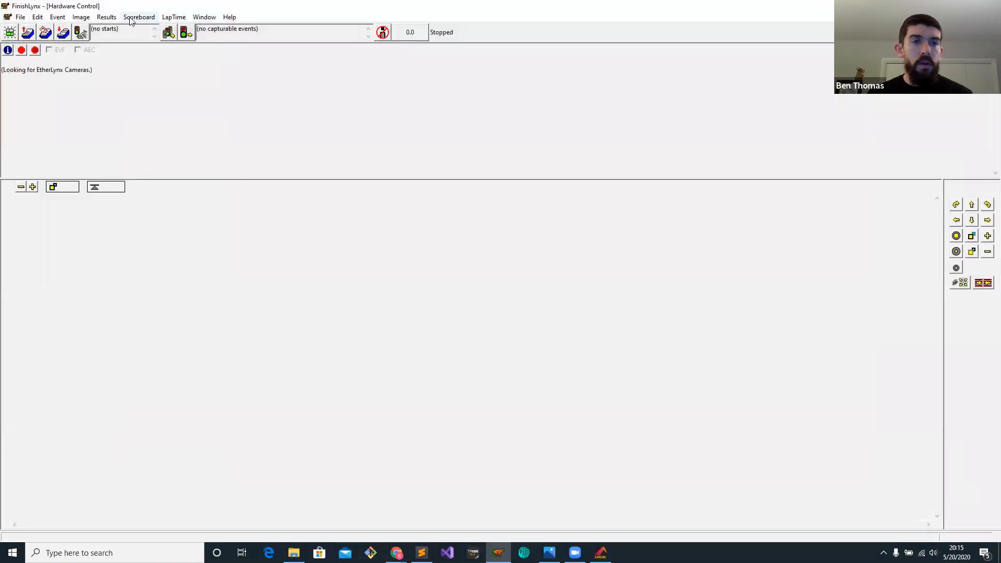
pyautogui.click(139, 17)
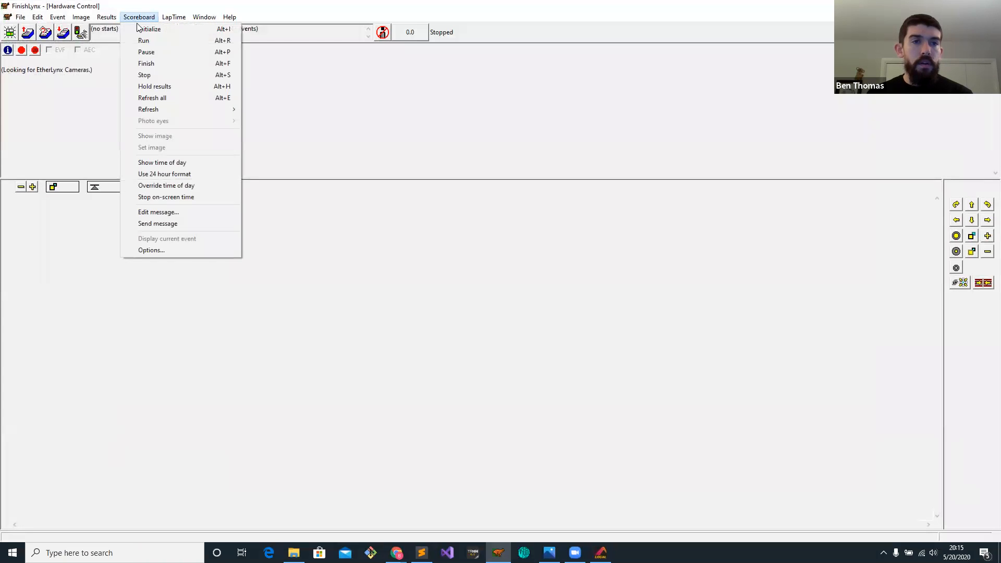
pyautogui.click(183, 252)
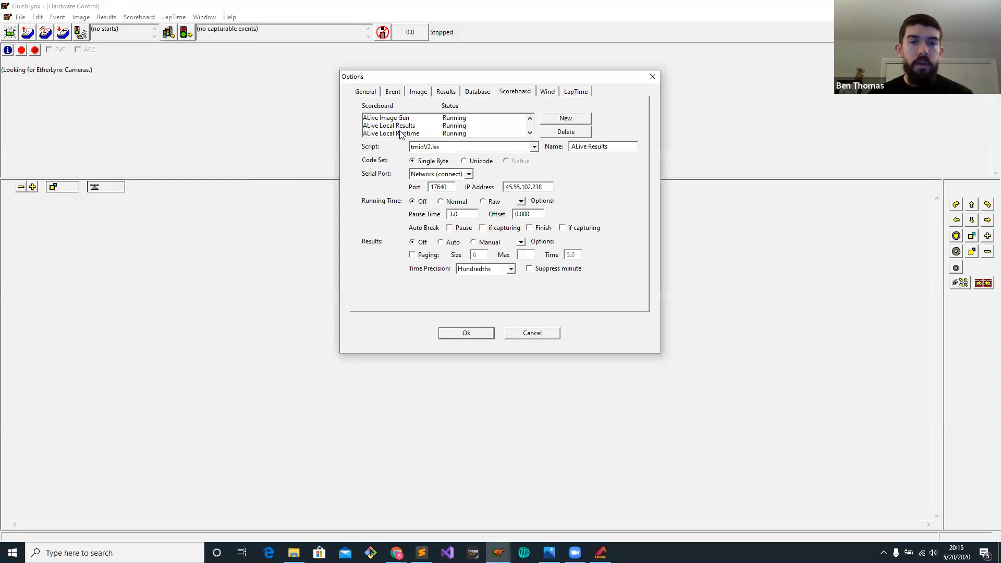
# Add a new scoreboard entry and check its available scripts, keeping tmioV2.lss selected.
pyautogui.scroll(-1, 499, 122)
pyautogui.click(566, 118)
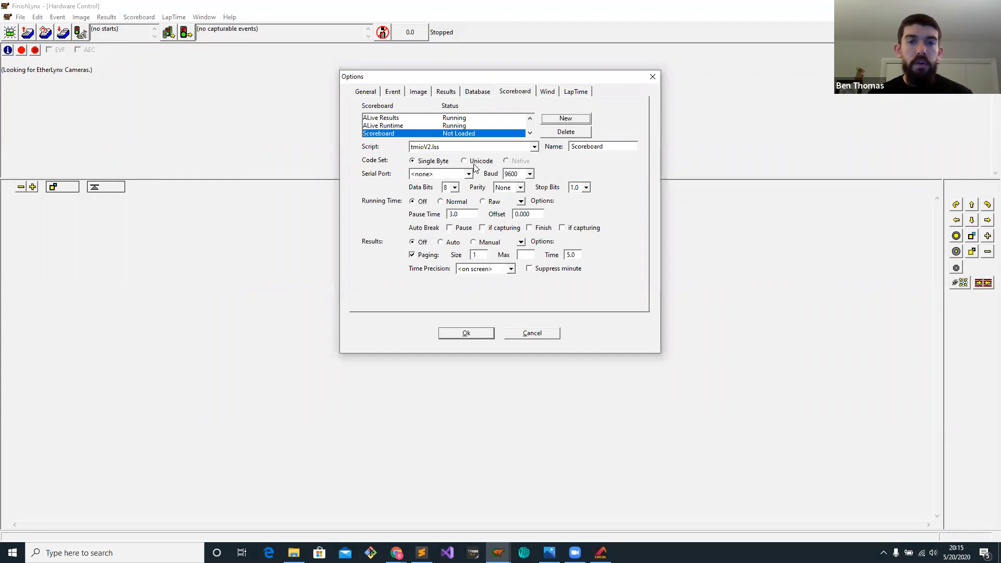
pyautogui.click(535, 147)
pyautogui.click(679, 138)
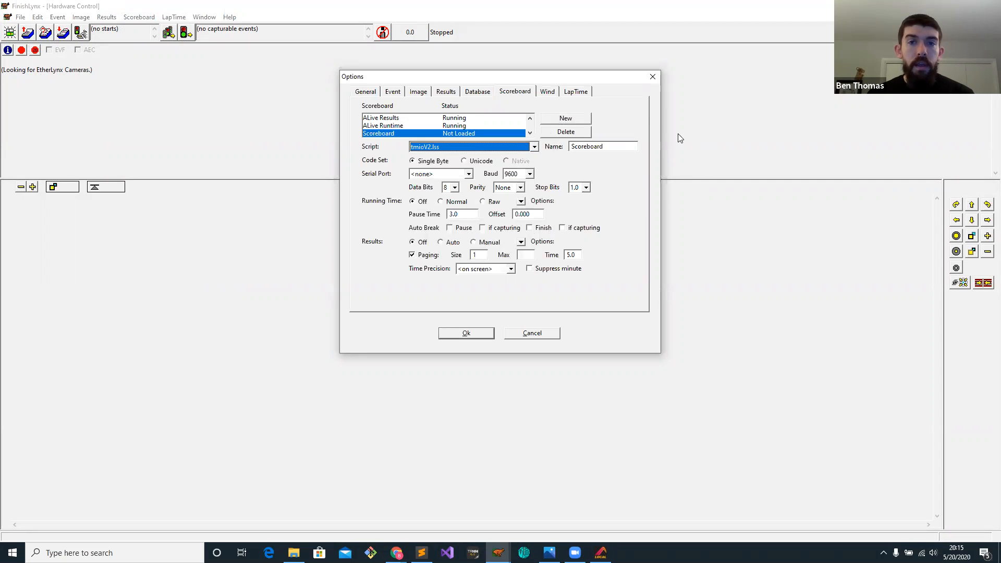
# Switch to Chrome and load help.athletic.live in the first AthleticLIVE Local.msi download tab.
pyautogui.click(396, 553)
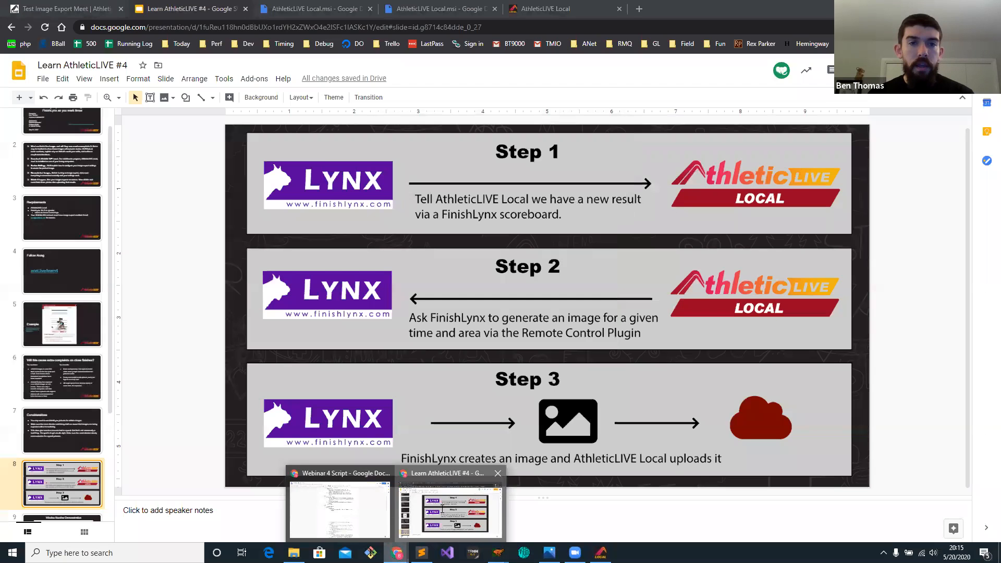
pyautogui.click(443, 512)
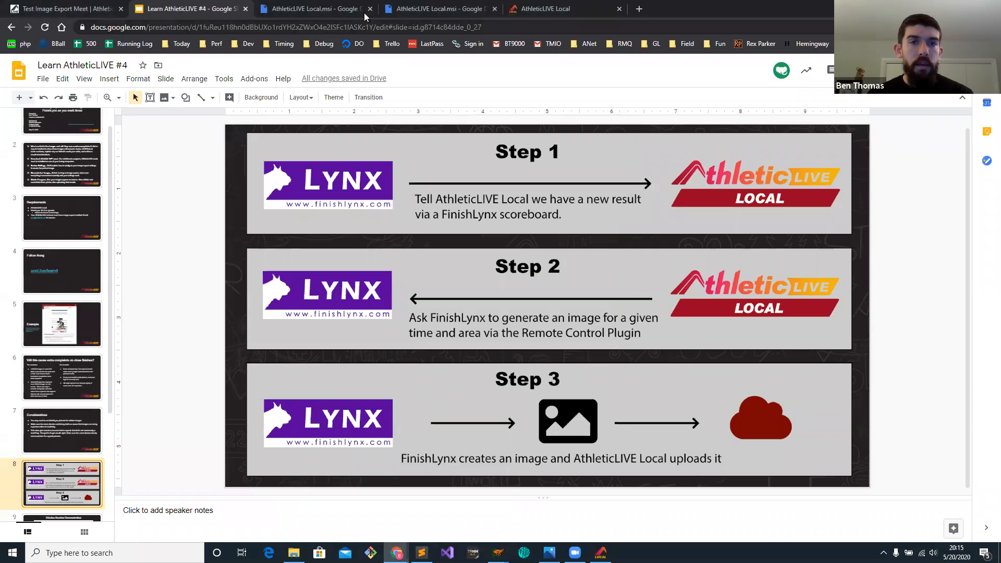
pyautogui.click(323, 8)
pyautogui.click(312, 27)
pyautogui.write('elp')
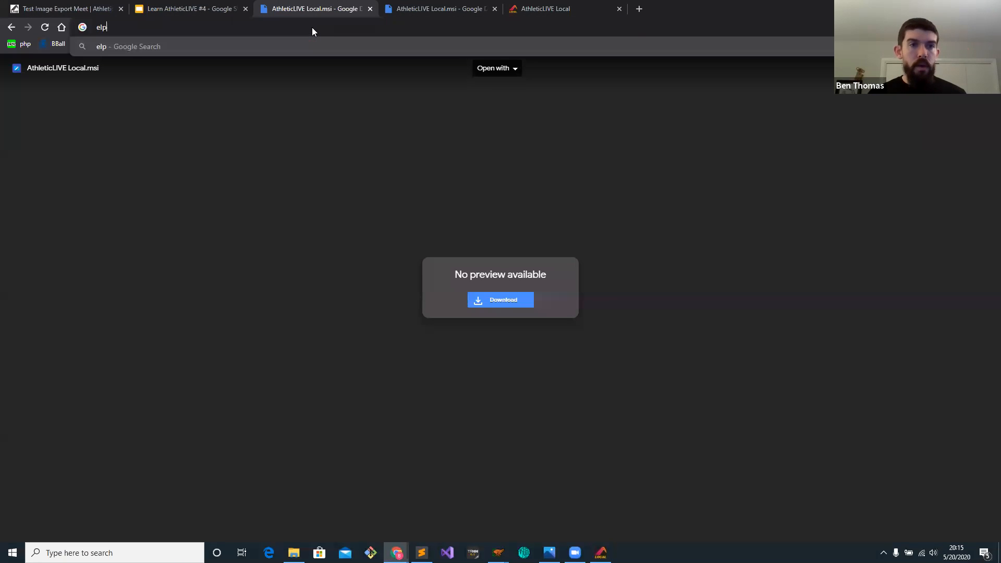
pyautogui.press('BackSpace')
pyautogui.press('BackSpace')
pyautogui.press('BackSpace')
pyautogui.write('help')
pyautogui.press('Return')
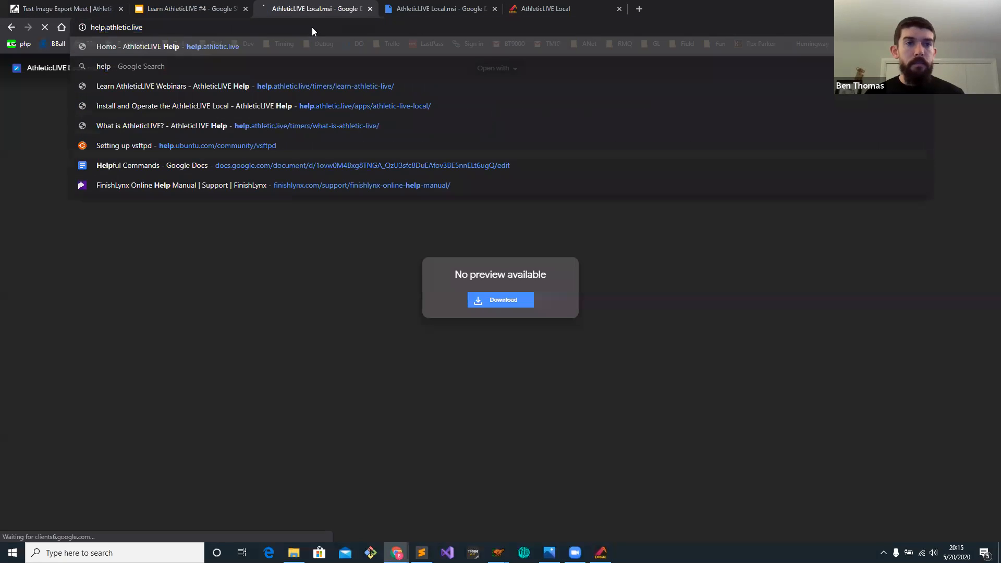
# Open the FinishLynx article on automatically exporting finish line images and find its scoreboard setup instructions.
pyautogui.scroll(-10, 284, 229)
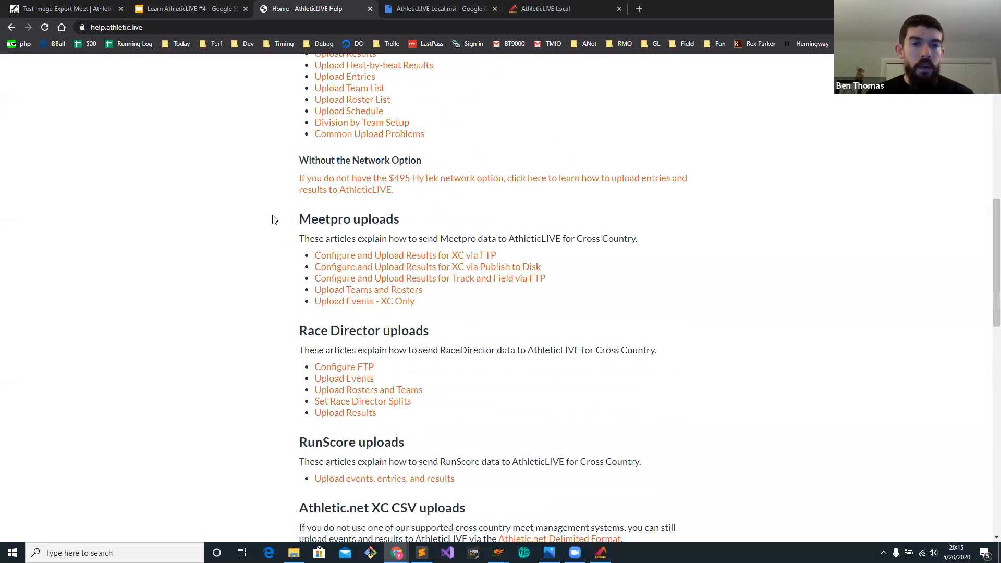
pyautogui.scroll(-11, 272, 218)
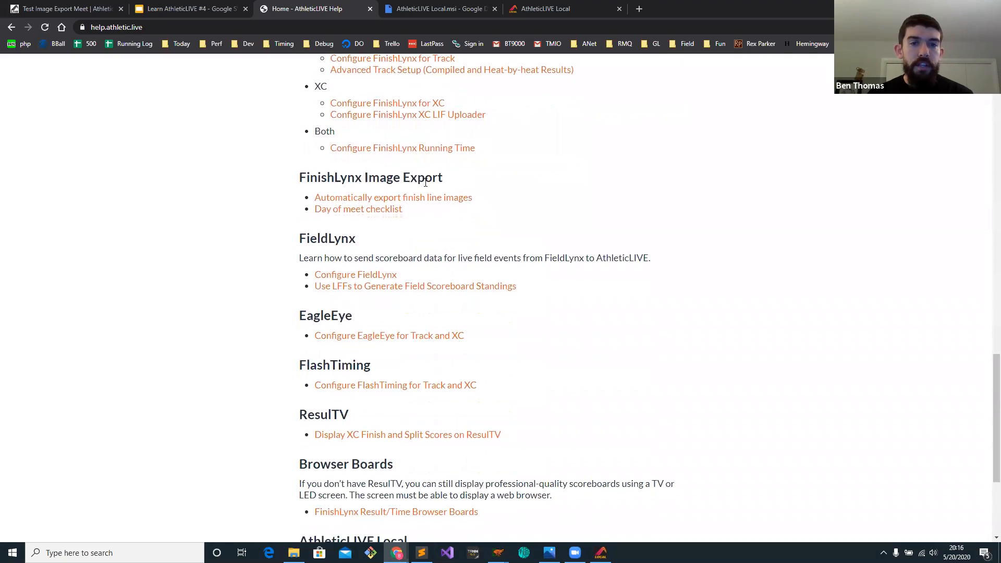
pyautogui.click(393, 197)
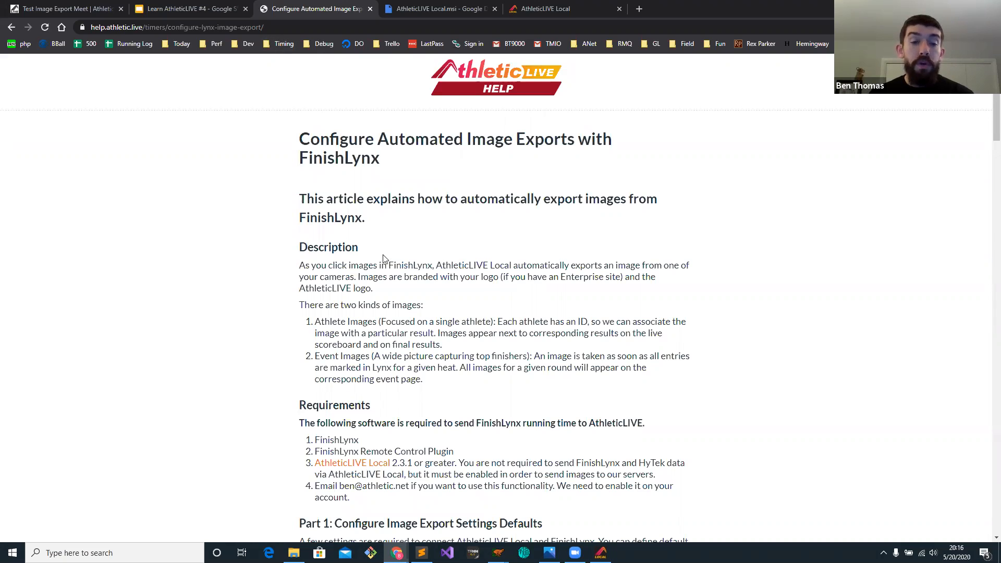
pyautogui.scroll(-6, 383, 258)
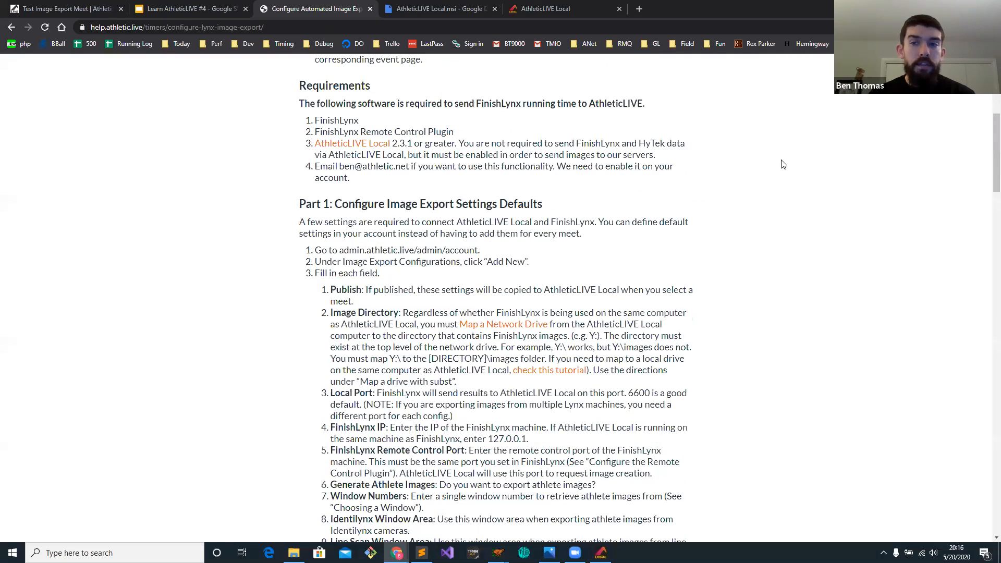
pyautogui.scroll(-8, 985, 156)
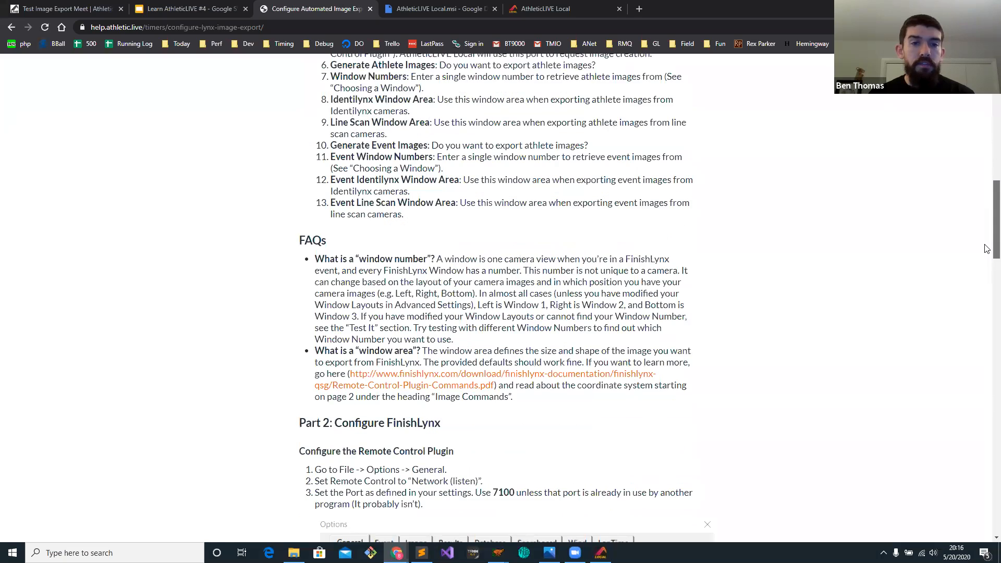
pyautogui.scroll(-16, 987, 248)
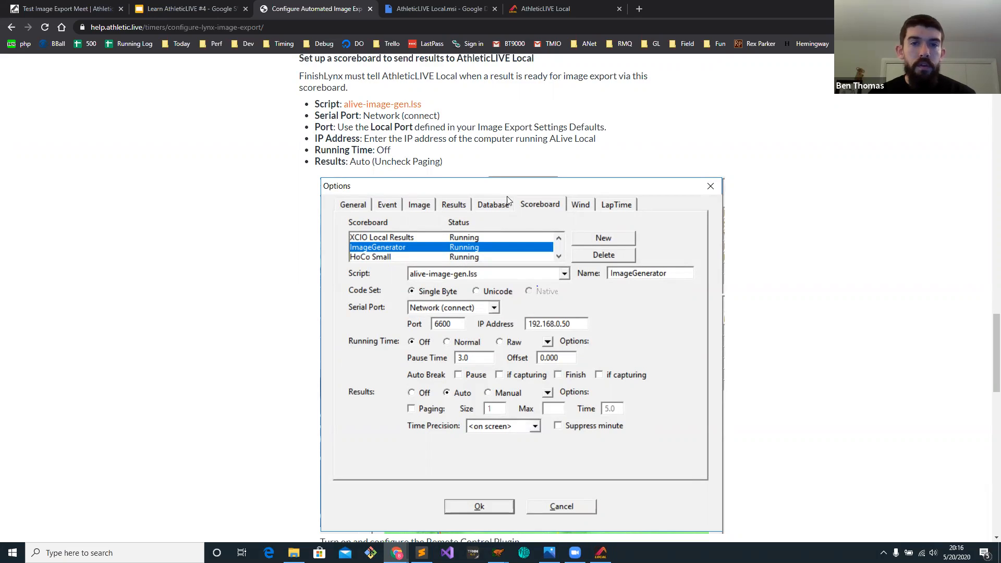
# Back in FinishLynx, set the new scoreboard's serial port to Network (connect) with IP address 127.0.0.1 and port 6600.
pyautogui.hotkey('alt', 'Tab')
pyautogui.click(452, 174)
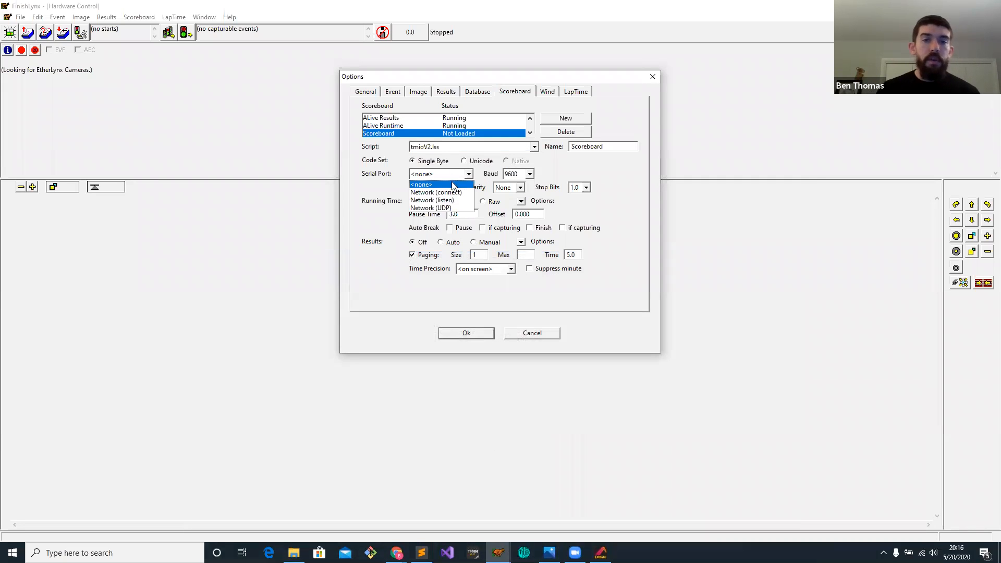
pyautogui.click(454, 191)
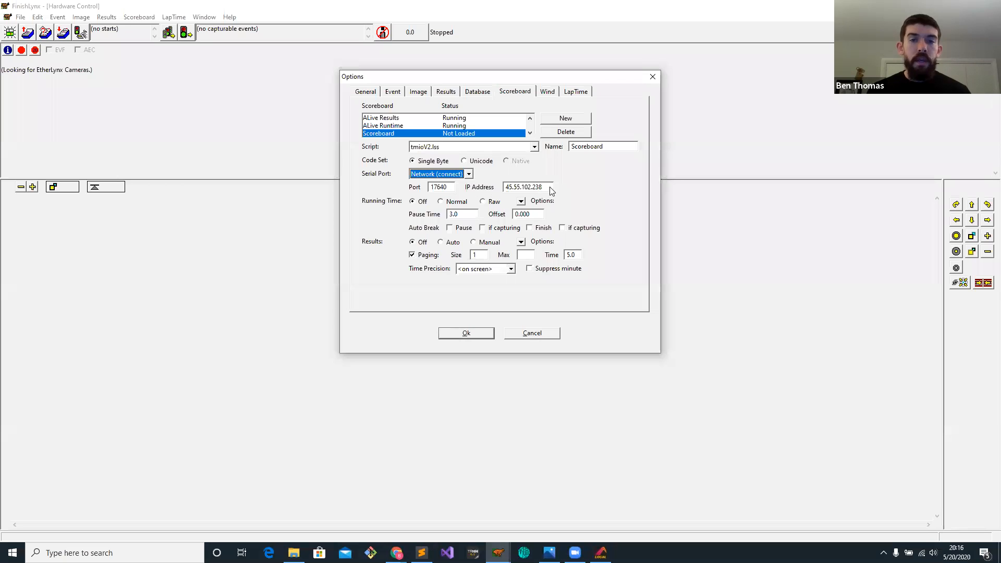
pyautogui.doubleClick(524, 186)
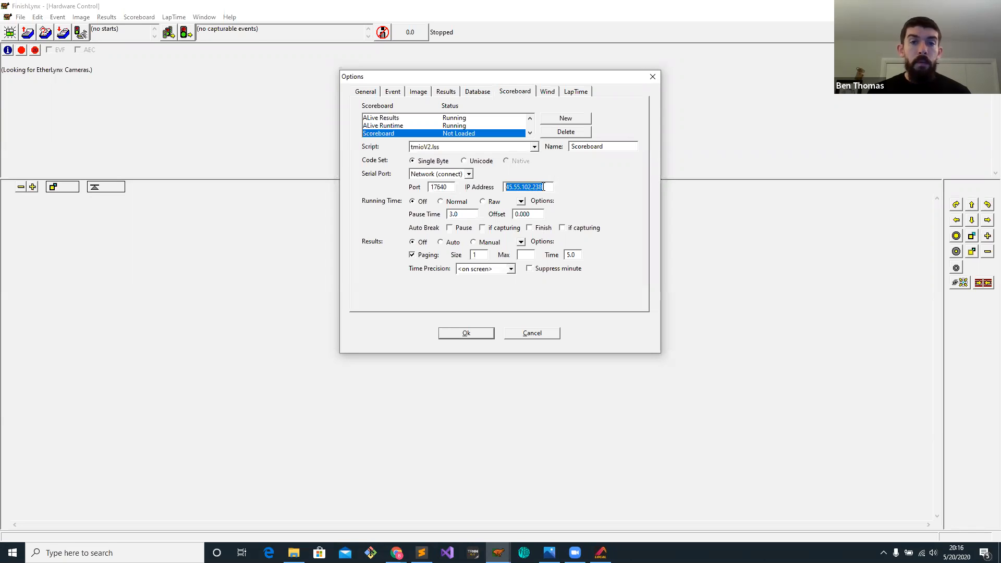
pyautogui.moveTo(543, 186); pyautogui.dragTo(501, 188)
pyautogui.write('127.0.0.1')
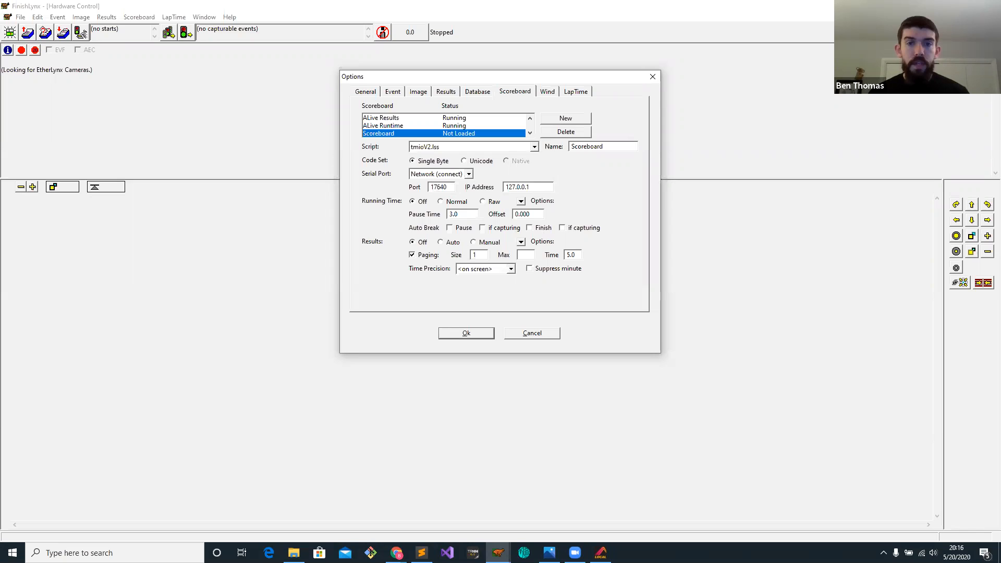
pyautogui.moveTo(452, 187); pyautogui.dragTo(373, 190)
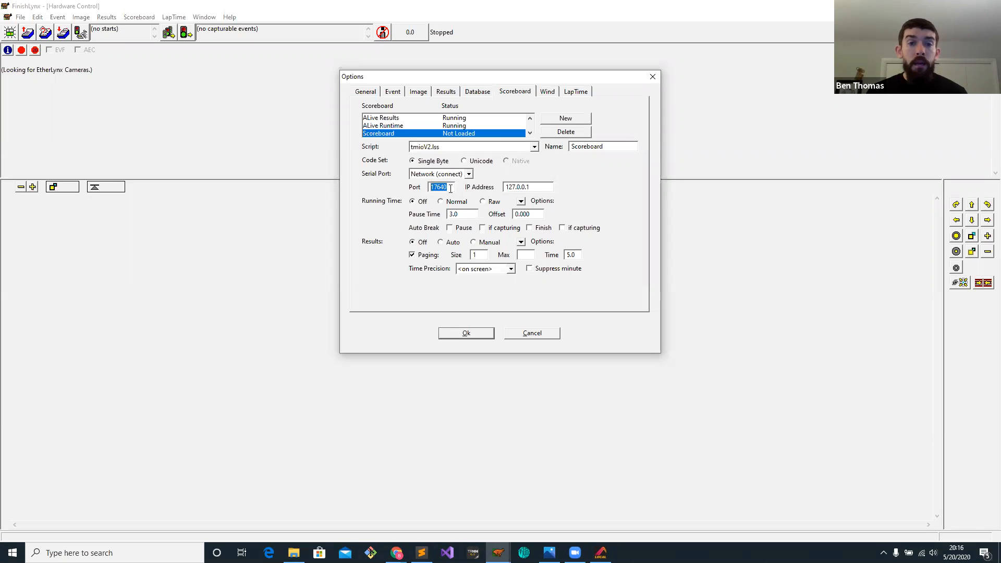
pyautogui.write('6600')
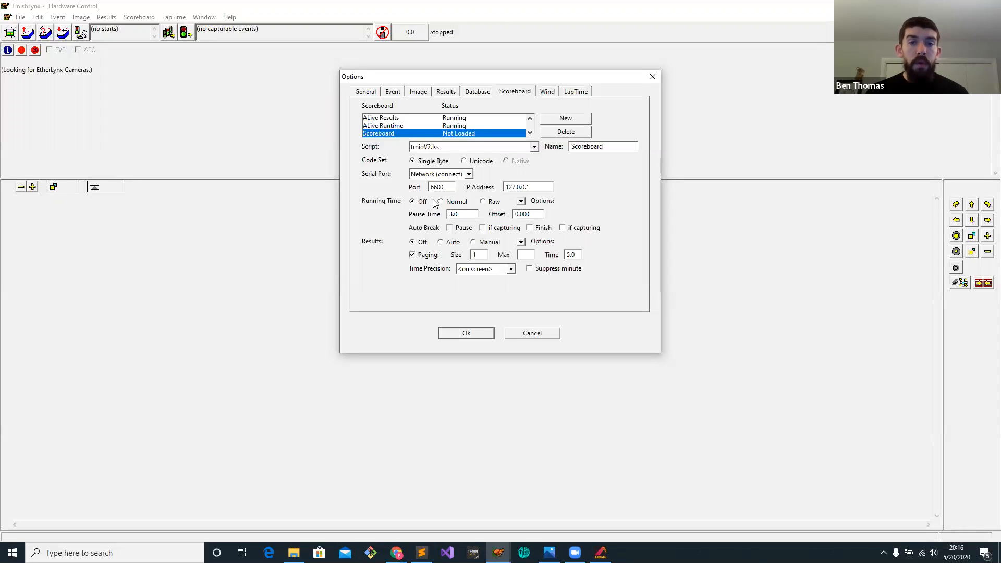
# Set the new scoreboard's results to Auto and turn off paging.
pyautogui.click(452, 243)
pyautogui.click(425, 256)
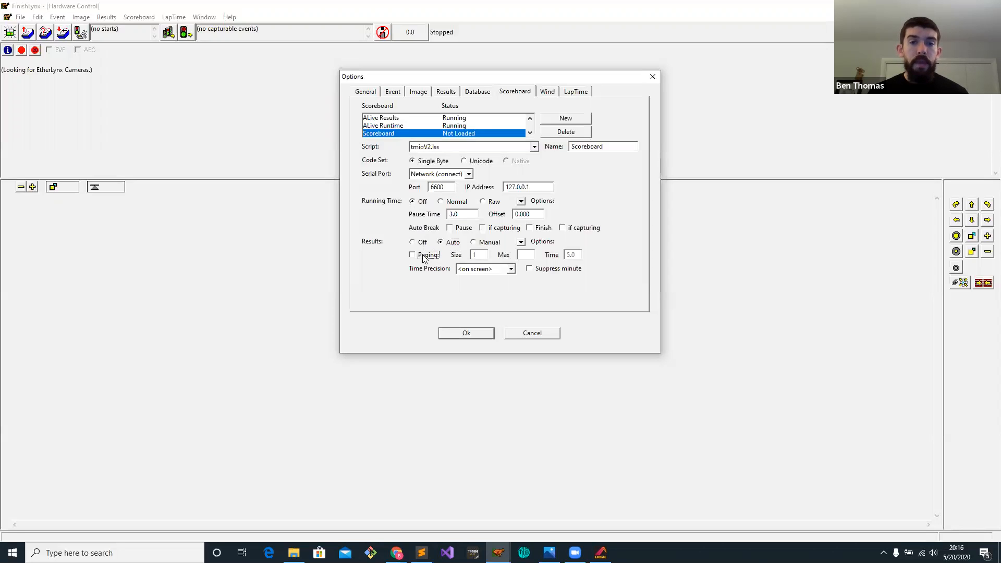
# Turn on the Always send place results option and name the new scoreboard ALive Image Gen.
pyautogui.click(521, 242)
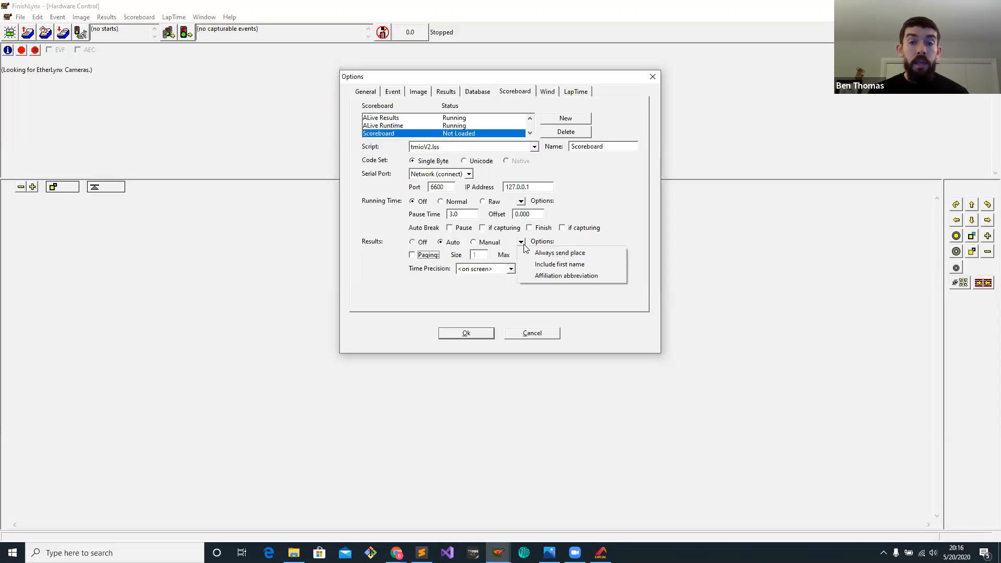
pyautogui.click(556, 252)
pyautogui.moveTo(612, 145); pyautogui.dragTo(559, 150)
pyautogui.write('ALive Image Gen')
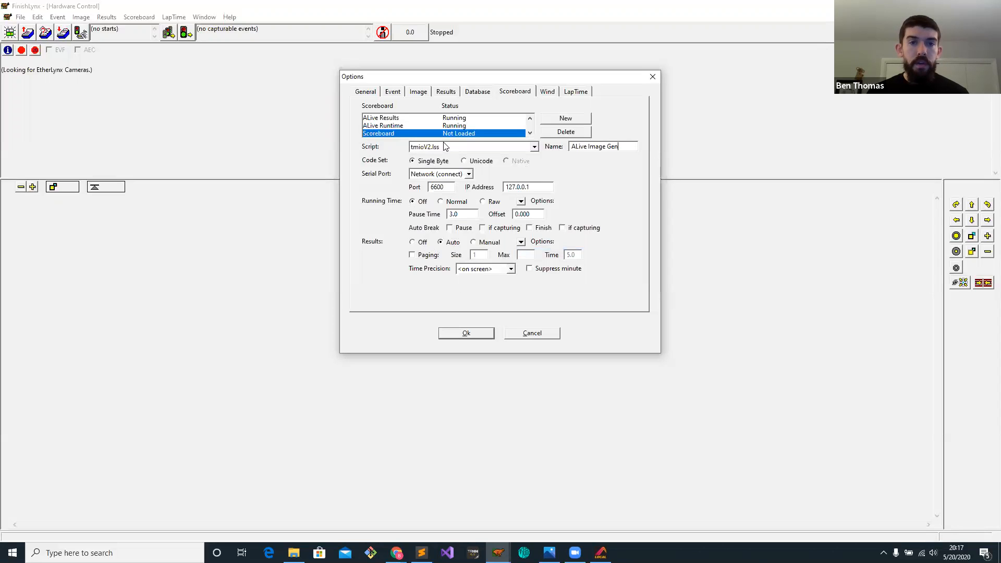
# Set the new scoreboard's script to alive-image-gen.lss.
pyautogui.click(534, 148)
pyautogui.moveTo(540, 224); pyautogui.dragTo(536, 166)
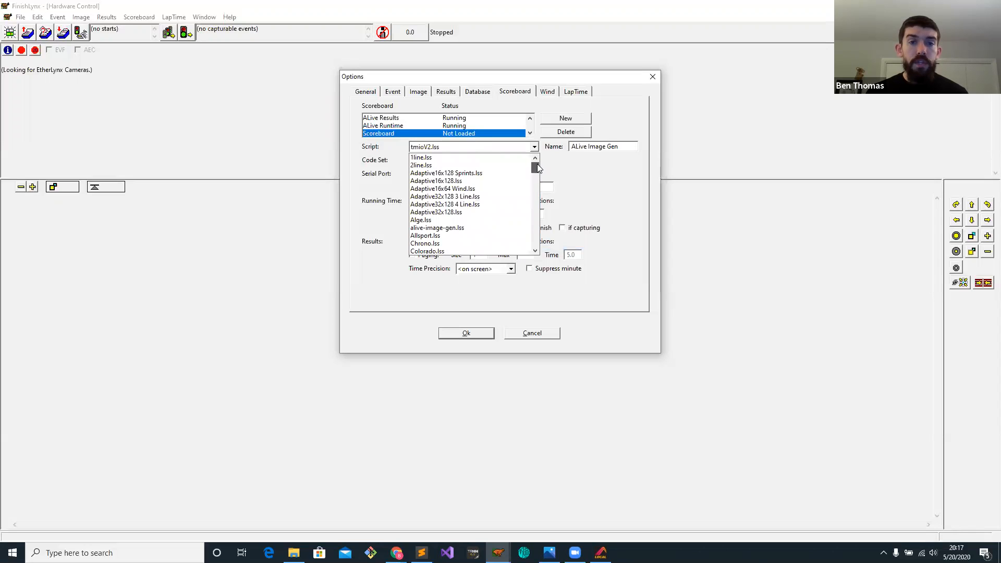
pyautogui.click(479, 221)
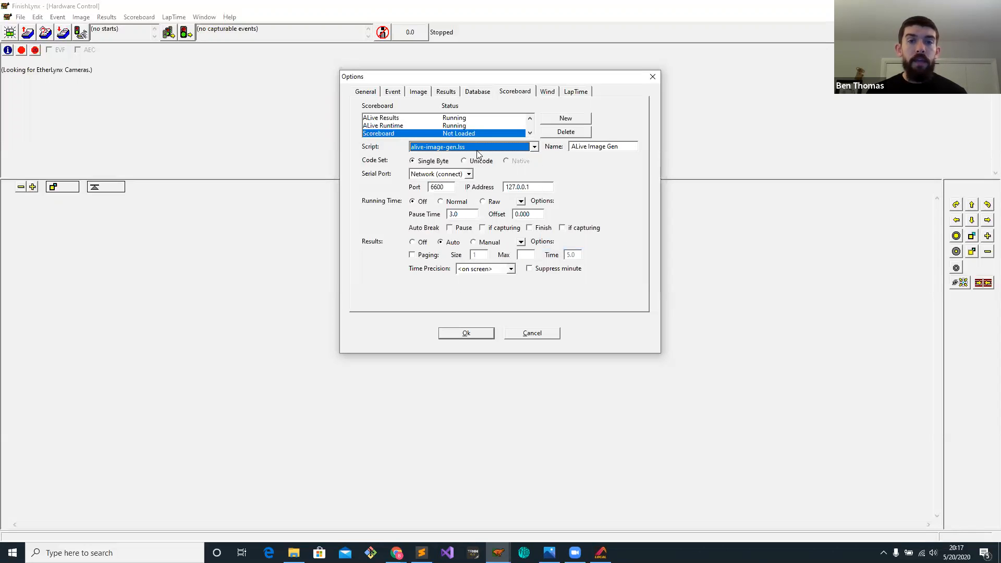
pyautogui.click(591, 149)
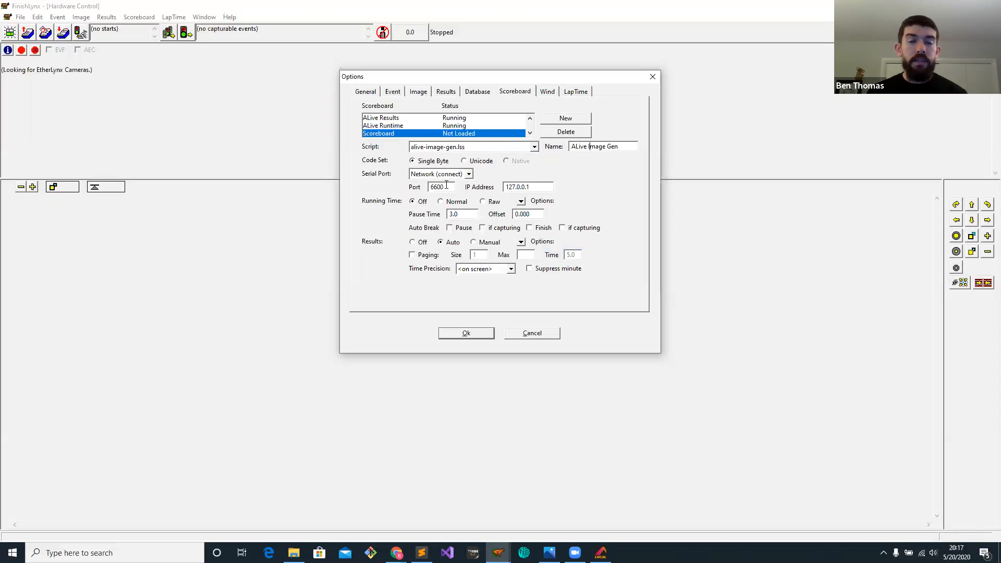
# Check the scoreboard settings against the help article in Chrome, save the FinishLynx options and close FinishLynx.
pyautogui.click(397, 552)
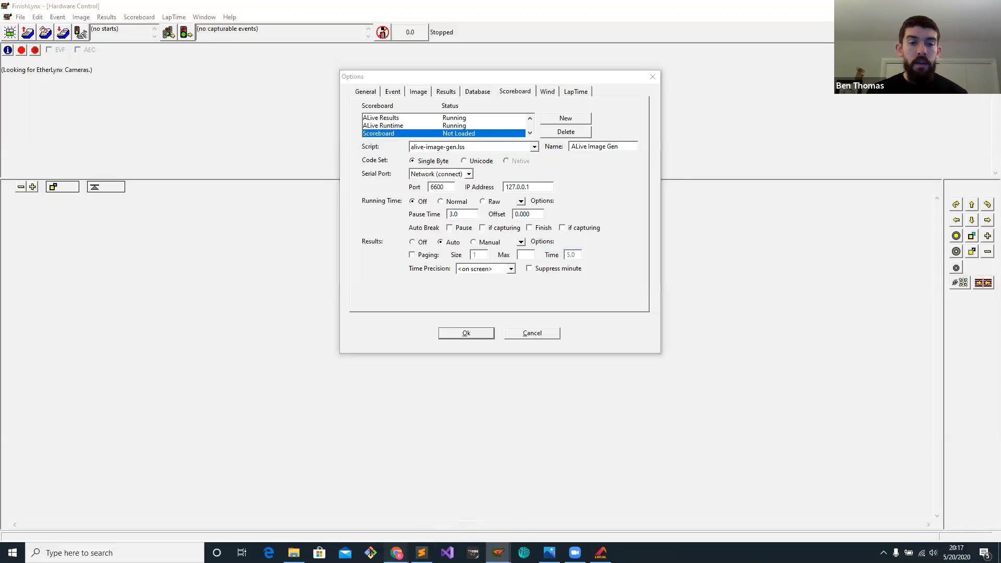
pyautogui.click(444, 522)
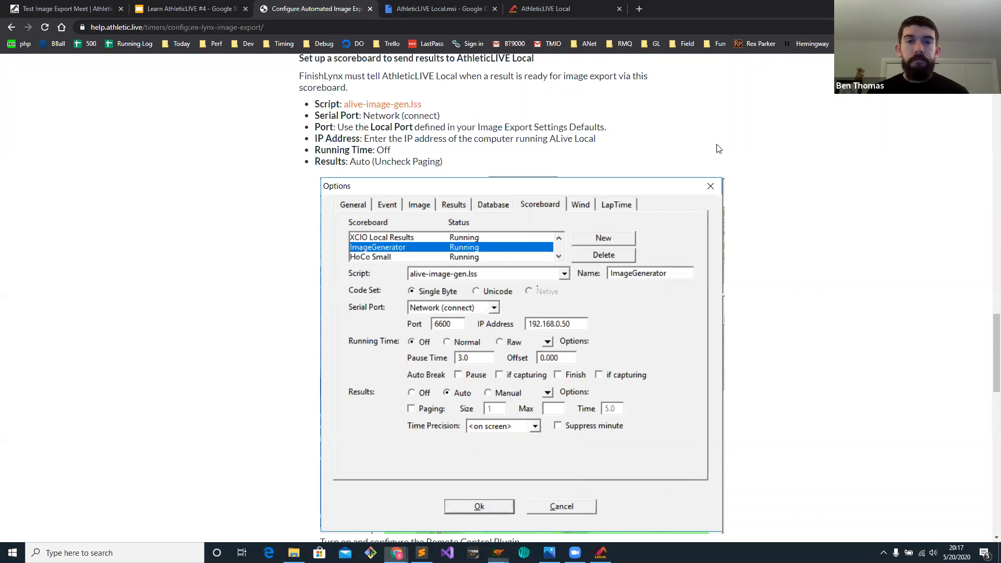
pyautogui.hotkey('alt', 'Tab')
pyautogui.click(467, 333)
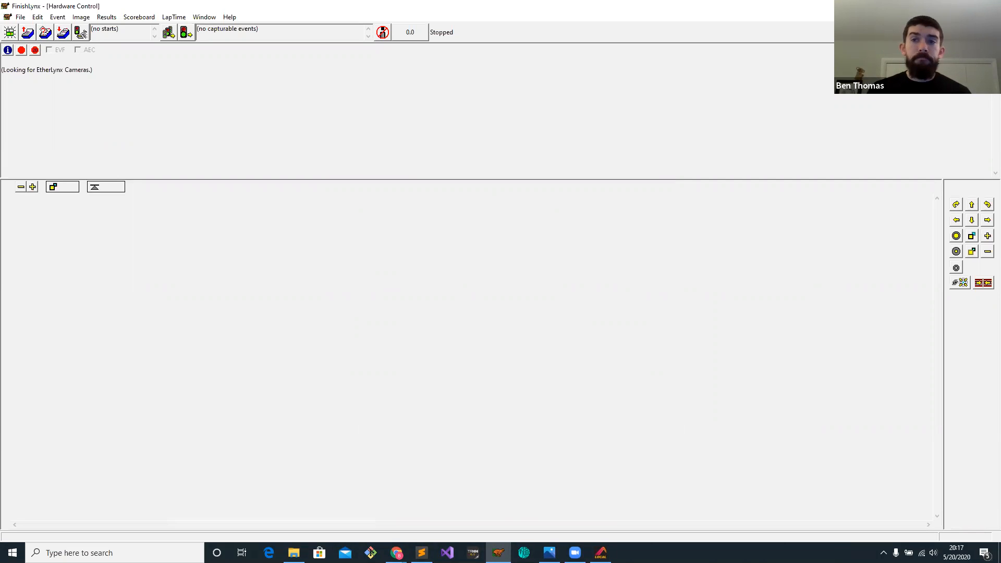
pyautogui.click(989, 5)
# Switch to Chrome and show the three-step image export workflow slide in the Learn AthleticLIVE #4 presentation.
pyautogui.moveTo(396, 552)
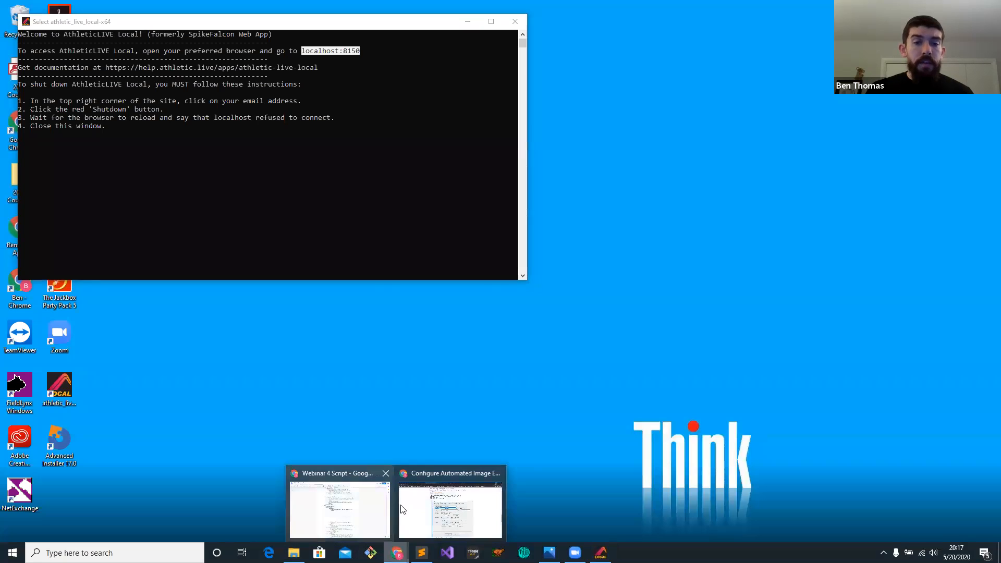
pyautogui.moveTo(431, 503)
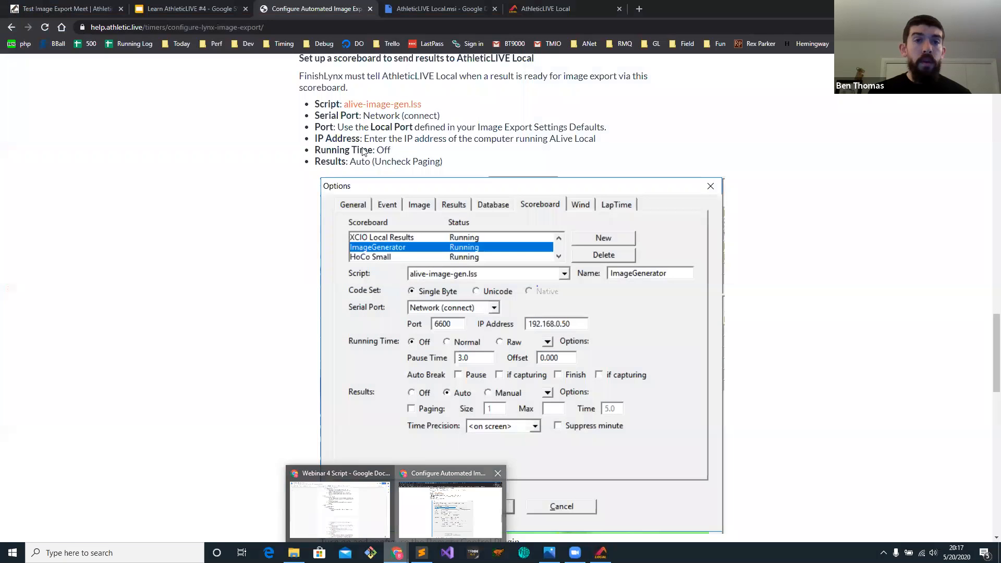
pyautogui.click(449, 509)
pyautogui.click(171, 6)
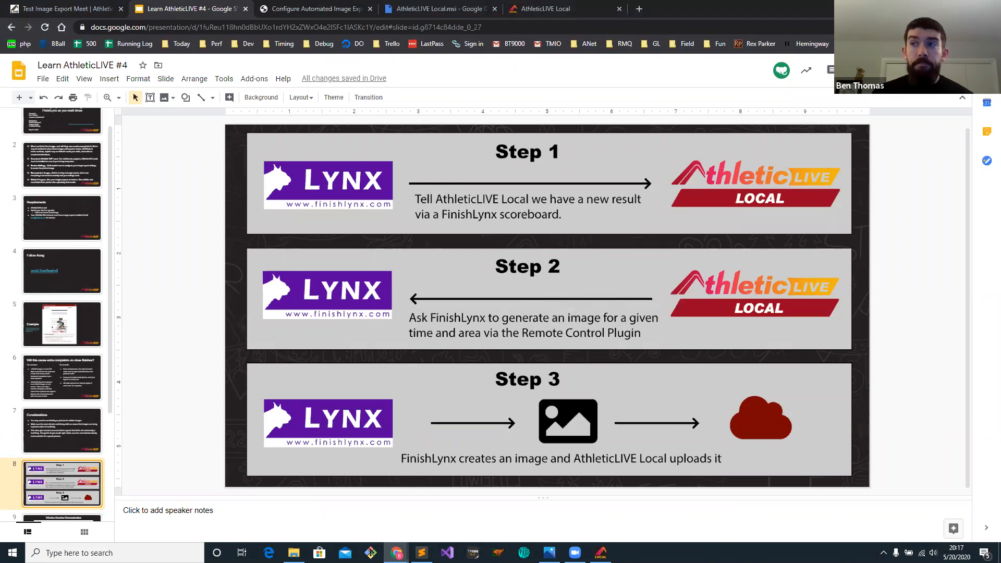
# Edit the Test Image Export Meet and save it with Export Lynx Images and Show in Results enabled.
pyautogui.click(61, 4)
pyautogui.scroll(3, 212, 181)
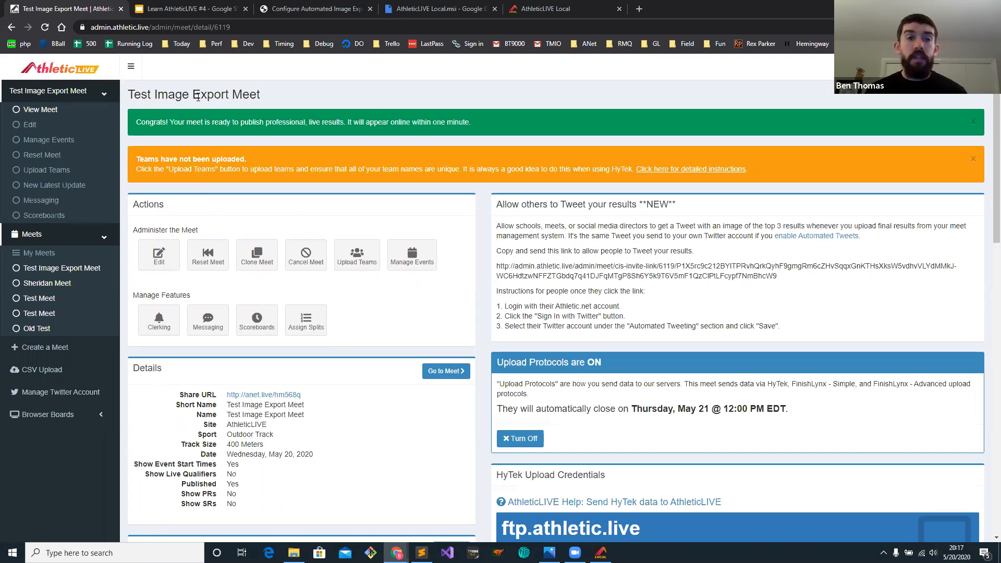
pyautogui.click(161, 258)
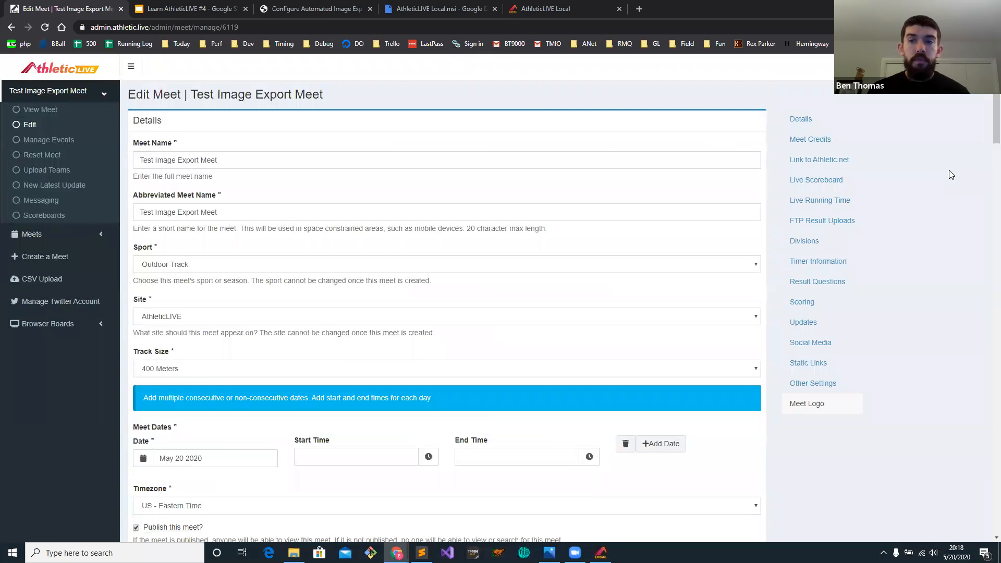
pyautogui.scroll(-20, 985, 261)
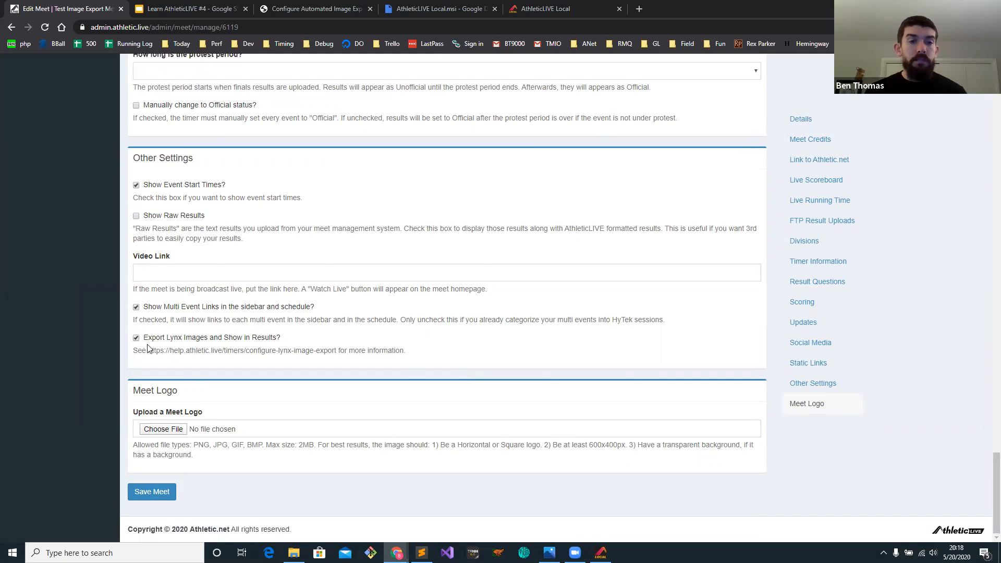
pyautogui.click(160, 496)
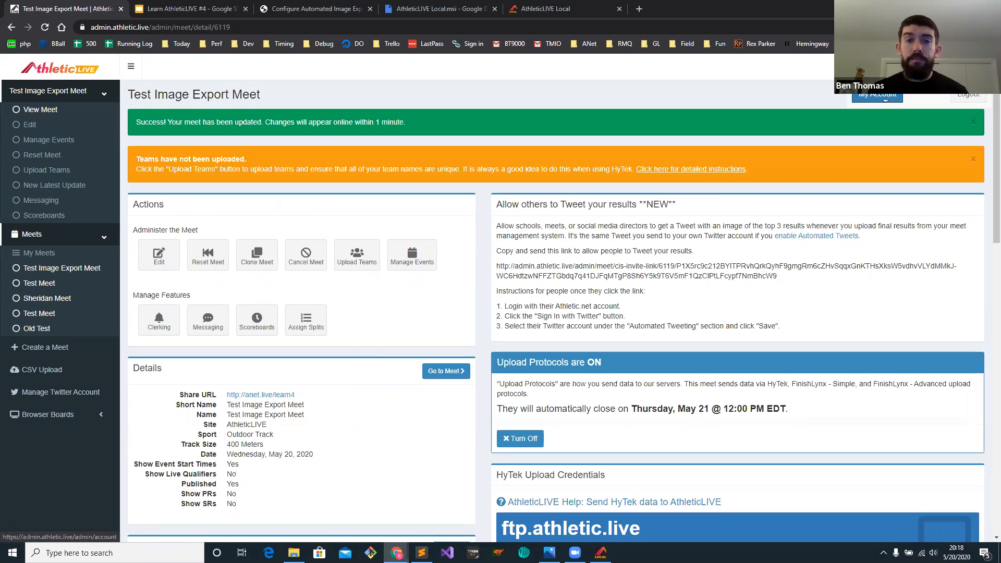
# Open the account's existing image export configuration for editing and examine its Image Directory setting.
pyautogui.click(877, 95)
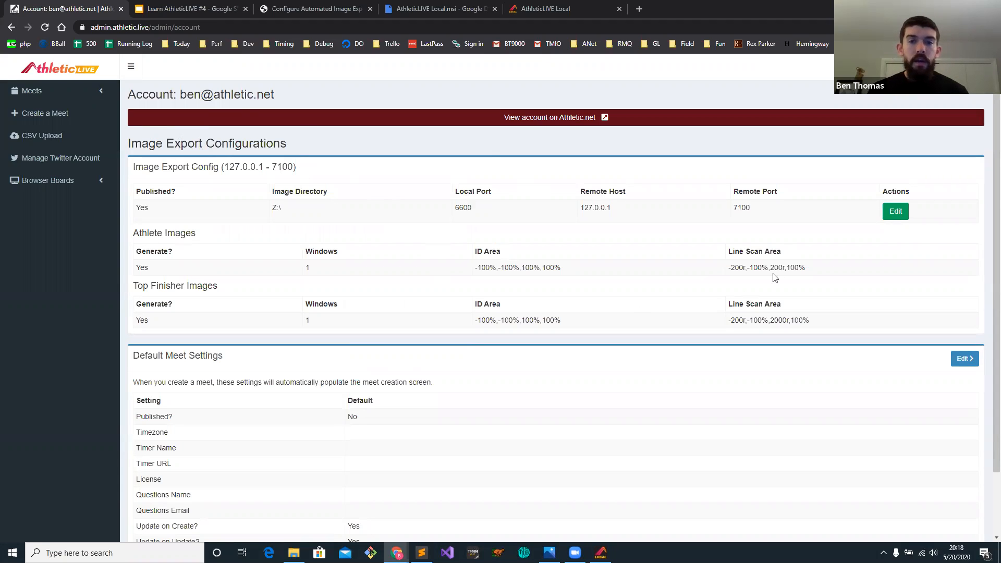
pyautogui.click(893, 217)
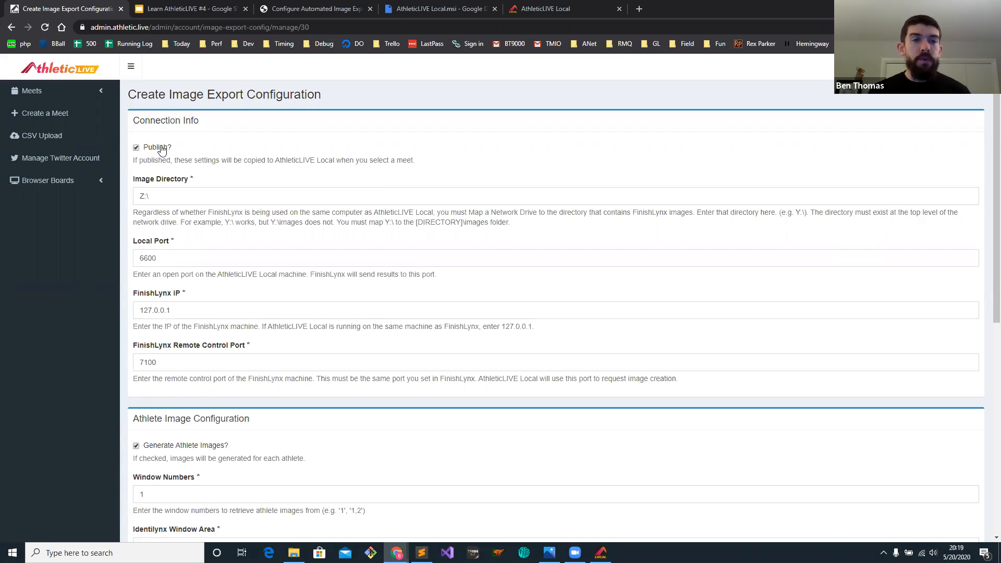
pyautogui.moveTo(186, 179); pyautogui.dragTo(133, 181)
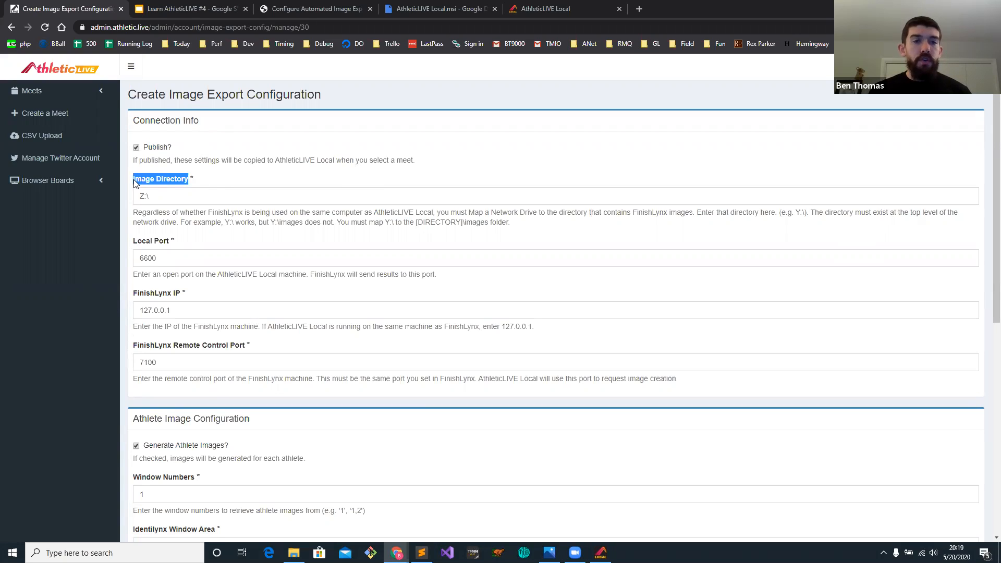
pyautogui.click(173, 195)
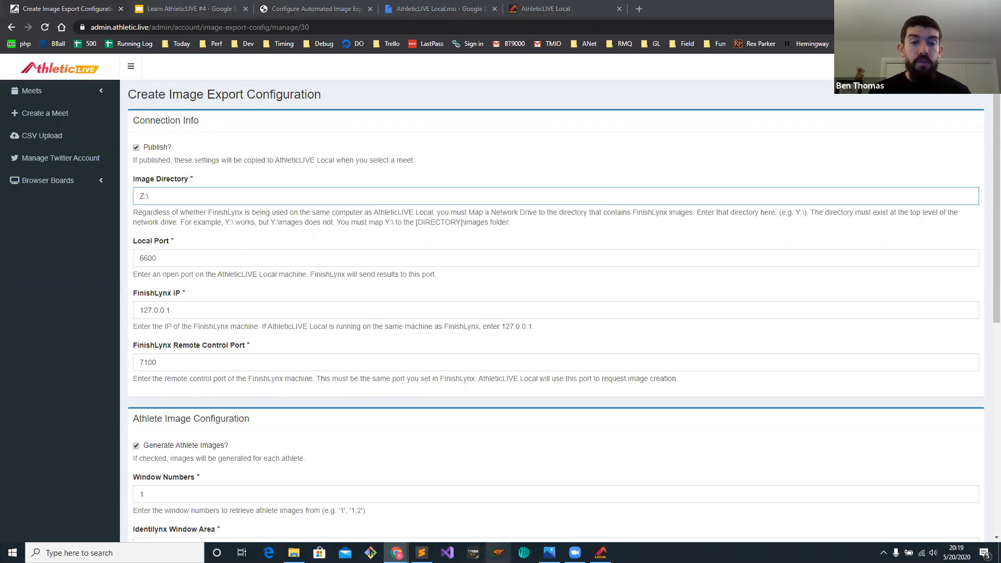
# Relaunch FinishLynx, dismiss the capture button error and open the database options.
pyautogui.click(498, 552)
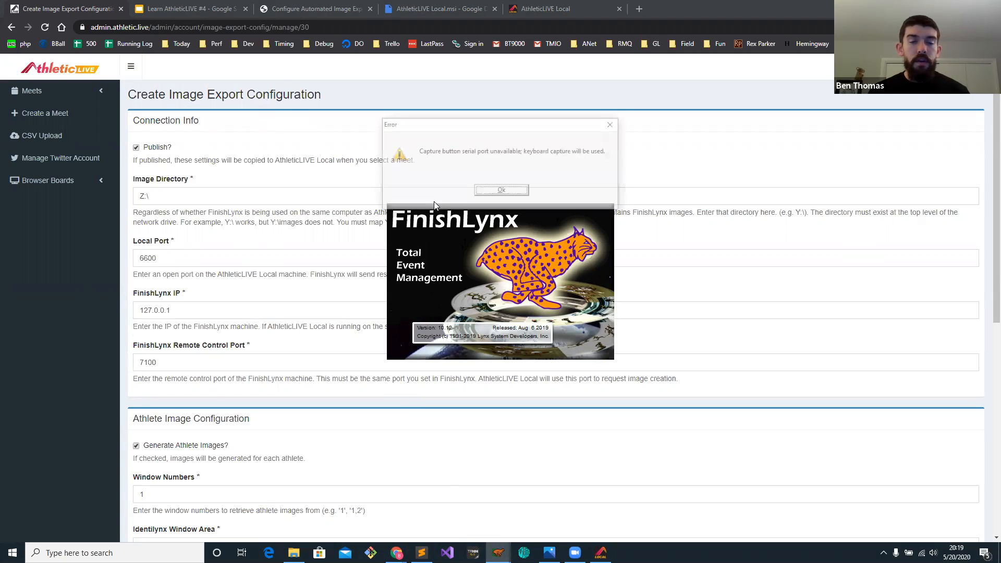
pyautogui.click(490, 191)
pyautogui.click(24, 19)
pyautogui.click(64, 176)
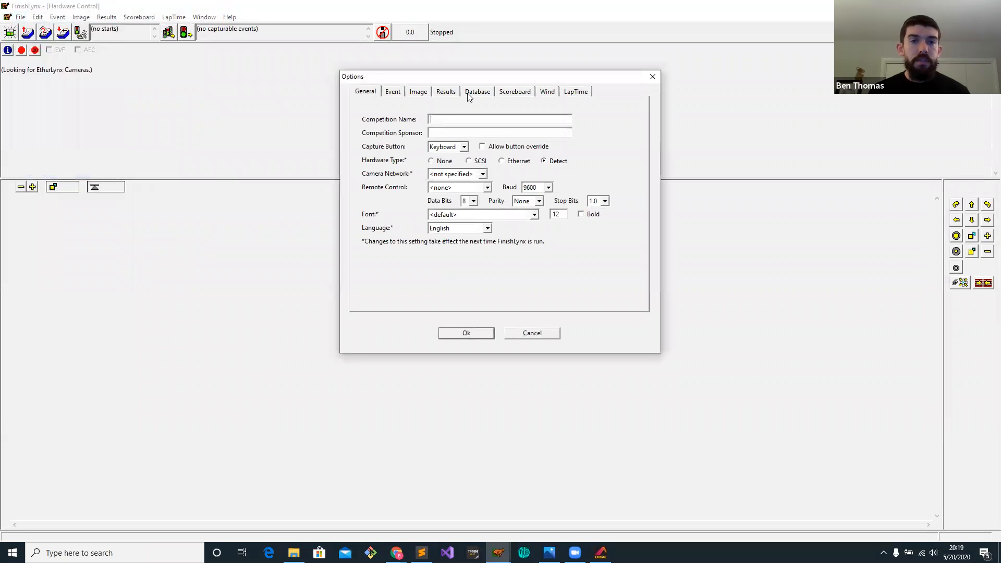
pyautogui.click(469, 96)
# Examine the output directory set in the FinishLynx database options.
pyautogui.doubleClick(422, 175)
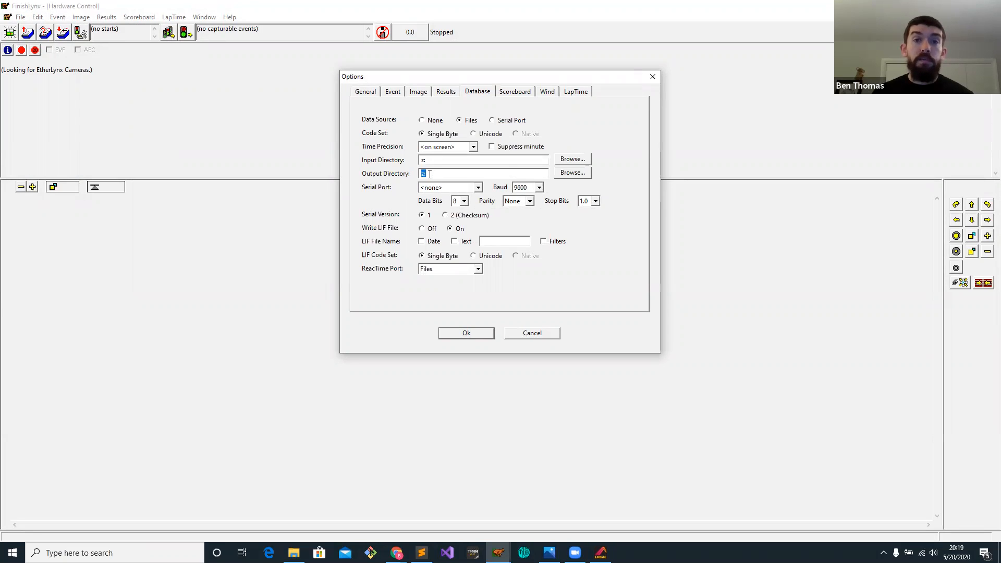
pyautogui.click(430, 173)
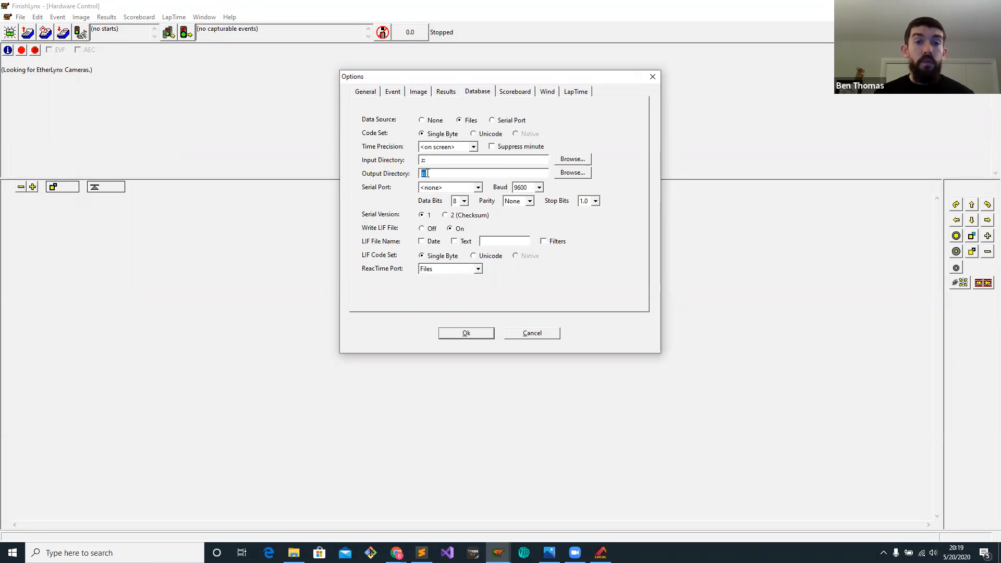
pyautogui.moveTo(429, 174); pyautogui.dragTo(405, 181)
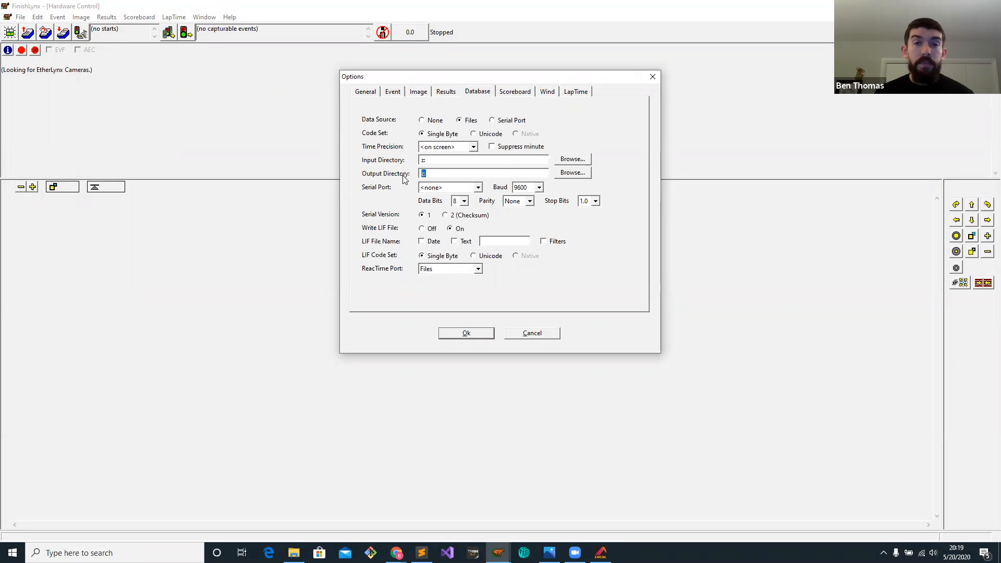
pyautogui.click(429, 175)
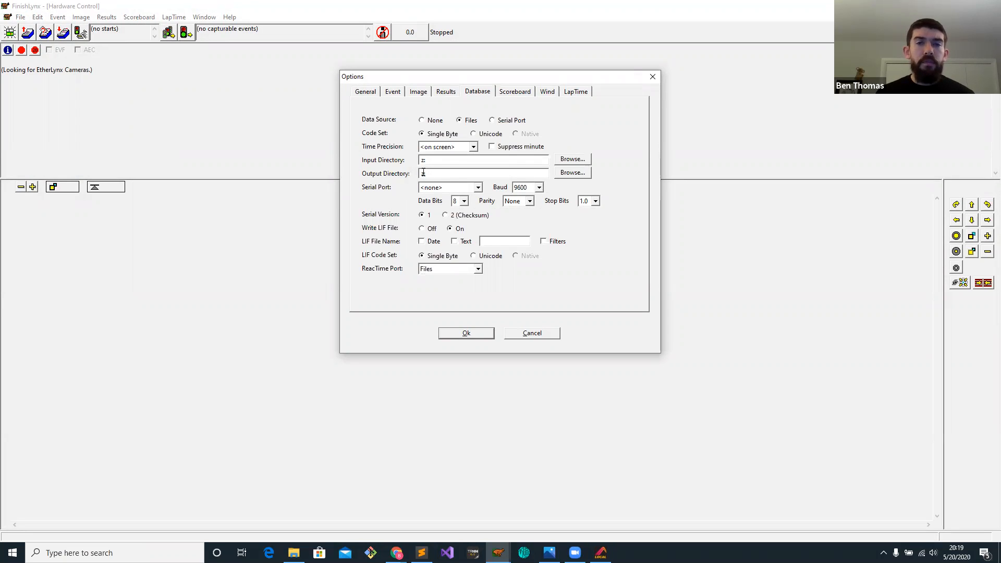
pyautogui.moveTo(431, 175); pyautogui.dragTo(382, 179)
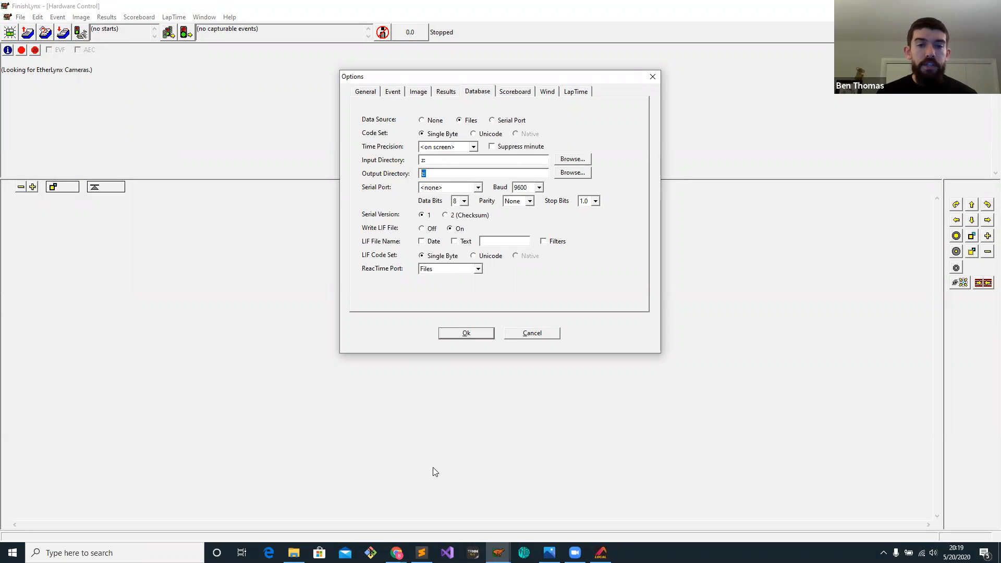
# Examine the contents of the mapped Samsung_T5 (Z:) drive in File Explorer, then close the window.
pyautogui.click(294, 553)
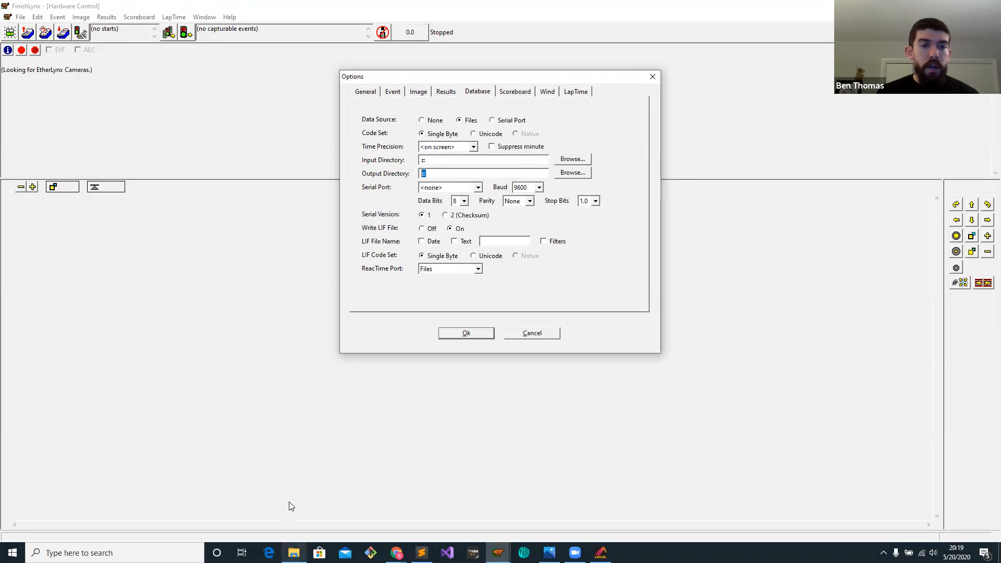
pyautogui.click(55, 310)
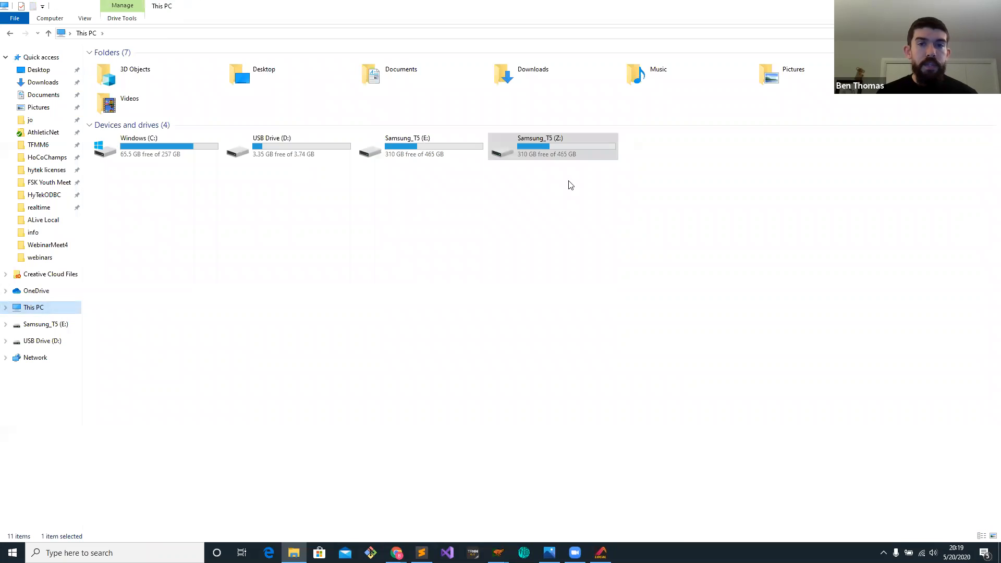
pyautogui.doubleClick(580, 141)
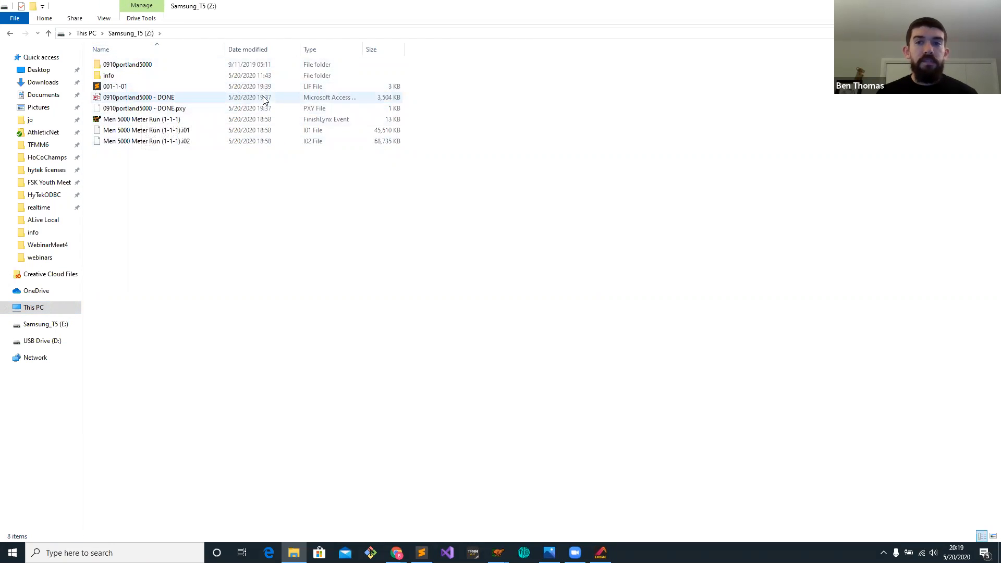
pyautogui.click(940, 6)
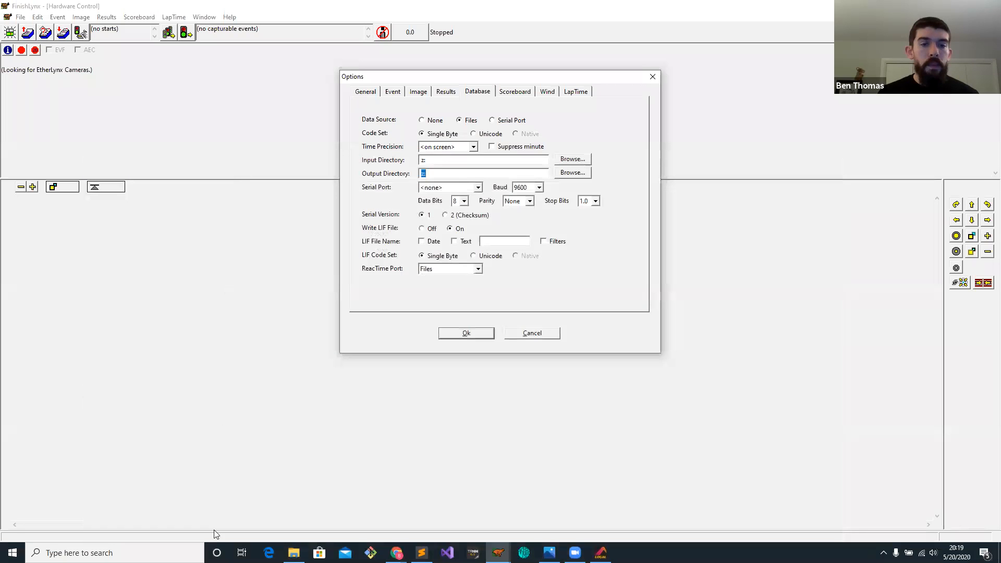
# Return to the image export configuration in Chrome and examine its Image Directory and Local Port fields.
pyautogui.click(397, 552)
pyautogui.click(425, 519)
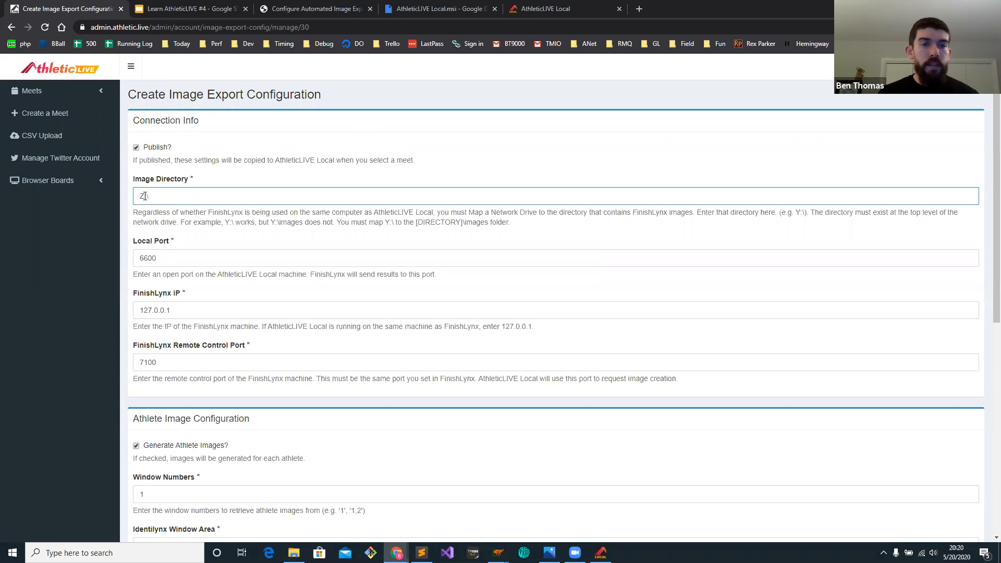
pyautogui.moveTo(149, 196); pyautogui.dragTo(125, 201)
pyautogui.click(165, 257)
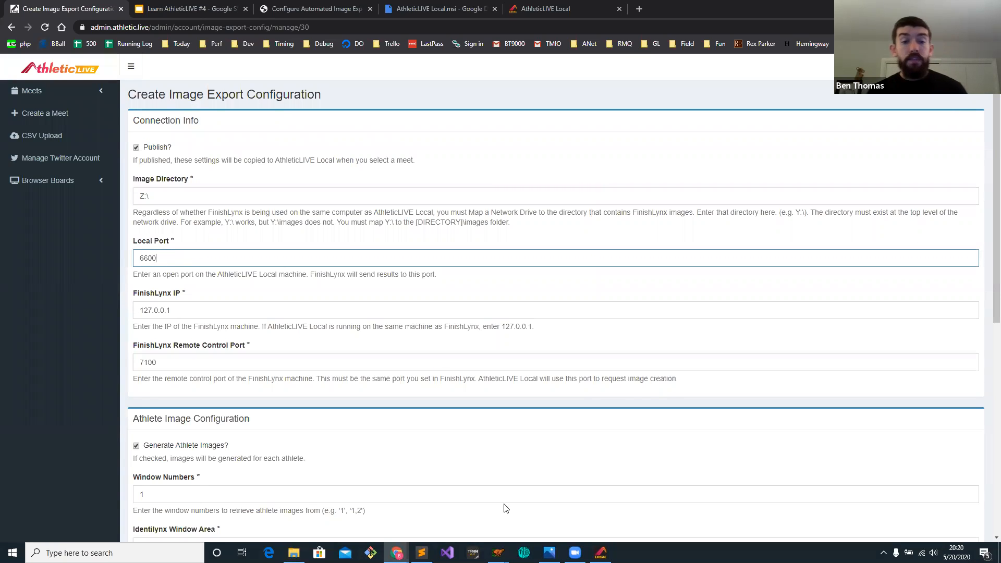
# Switch back to the FinishLynx options and examine the ALive Image Gen scoreboard's port setting.
pyautogui.click(498, 553)
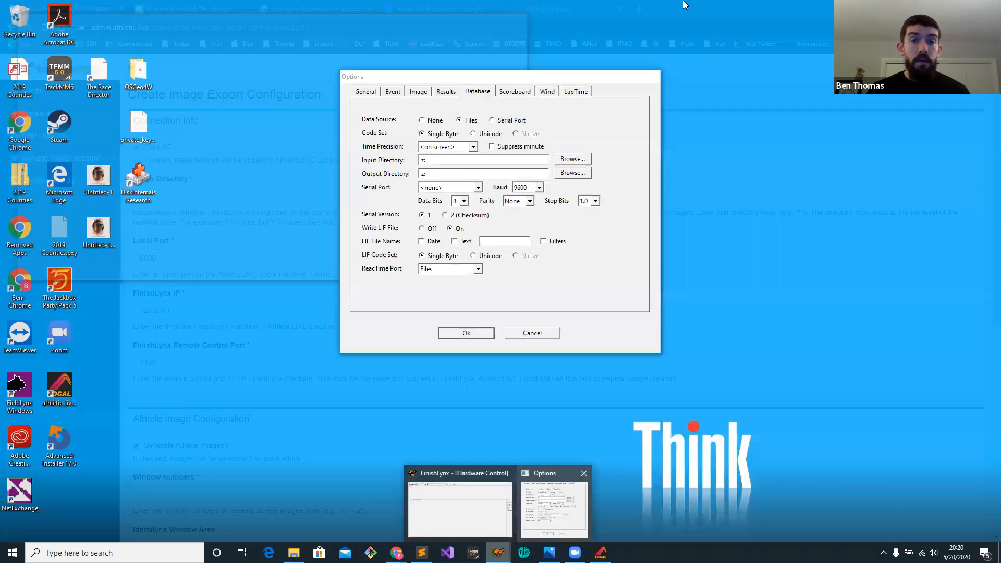
pyautogui.click(544, 496)
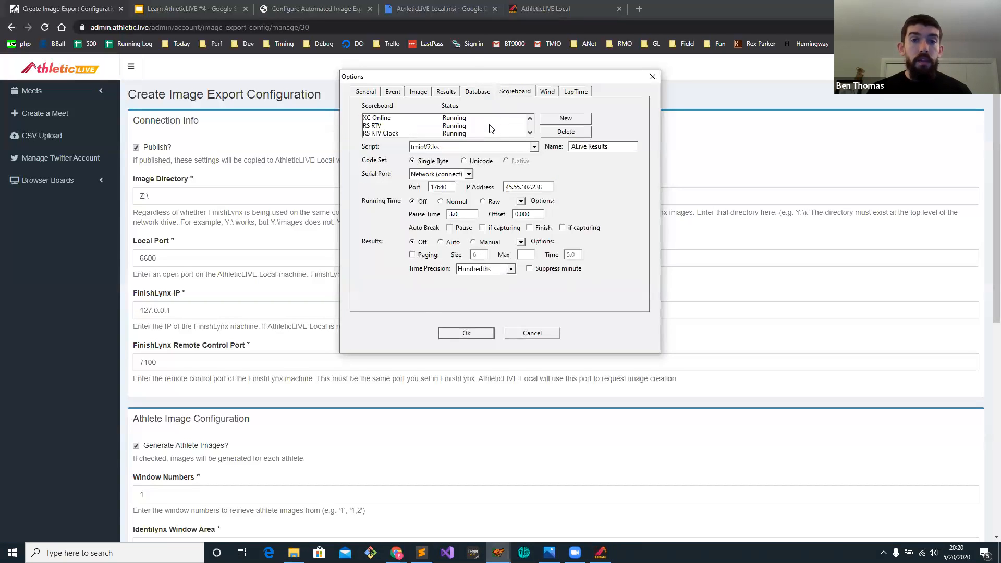
pyautogui.click(440, 133)
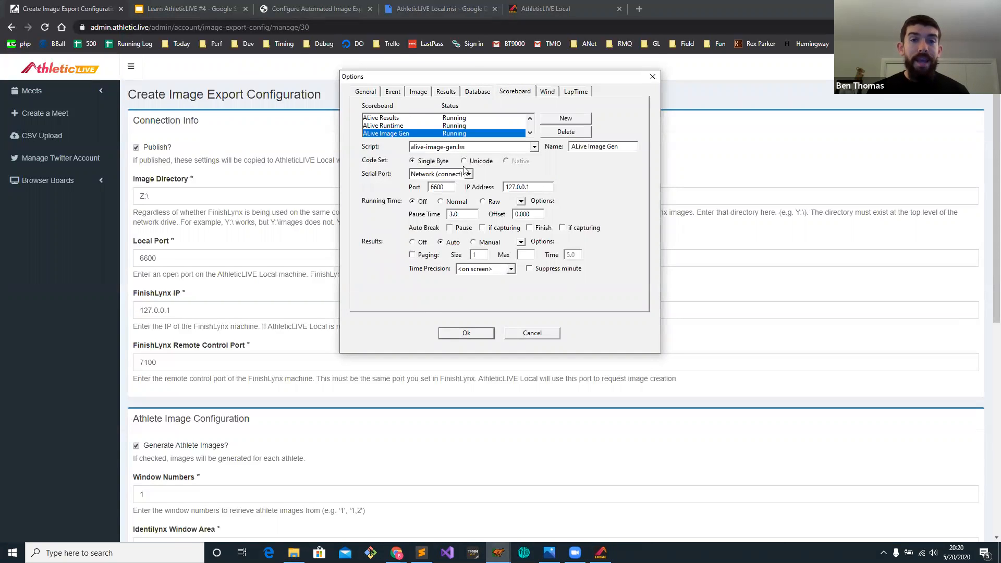
# Close the FinishLynx options without saving, then examine the FinishLynx IP and FinishLynx Remote Control Port fields of the image export configuration in Chrome.
pyautogui.doubleClick(444, 188)
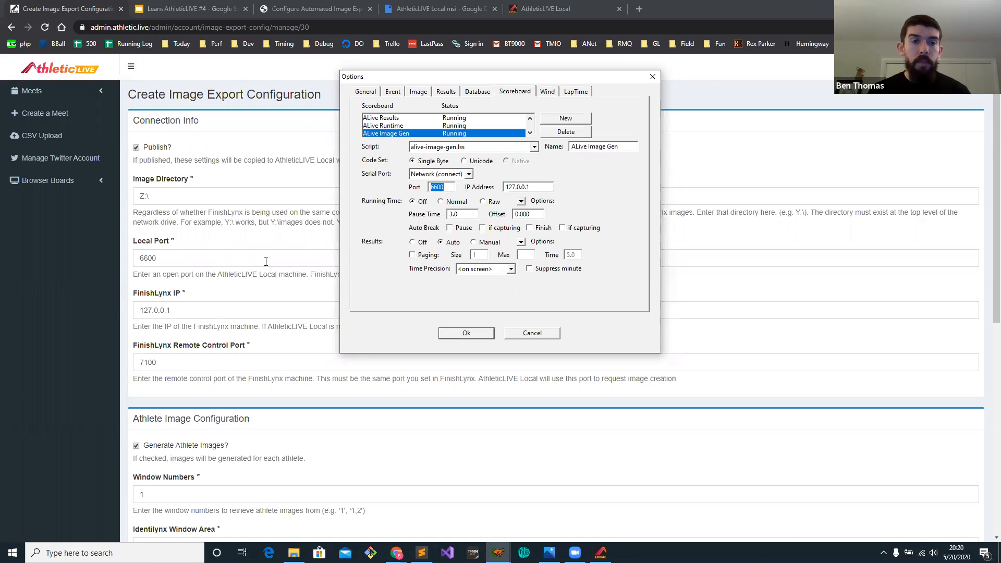
pyautogui.click(542, 336)
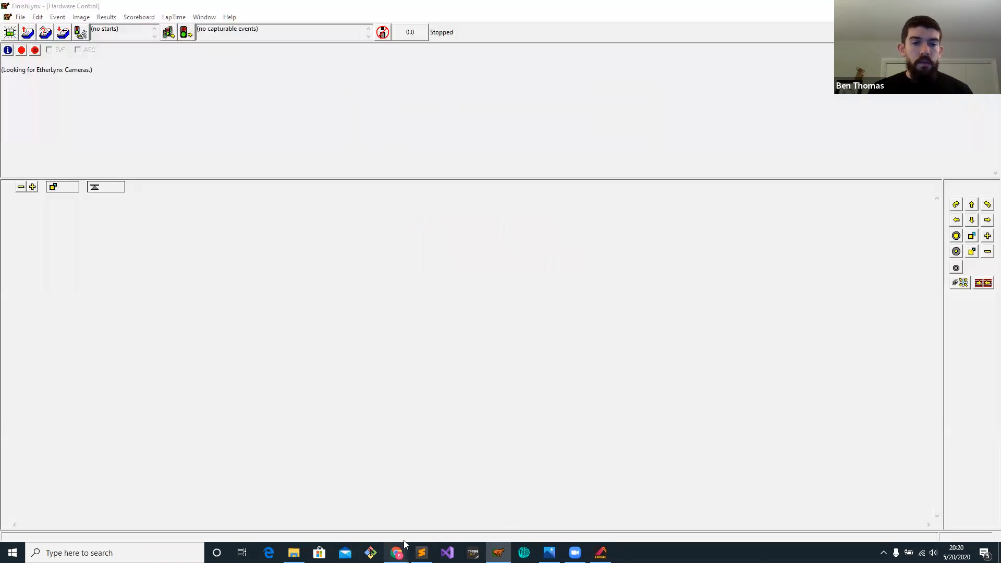
pyautogui.moveTo(402, 547)
pyautogui.click(449, 499)
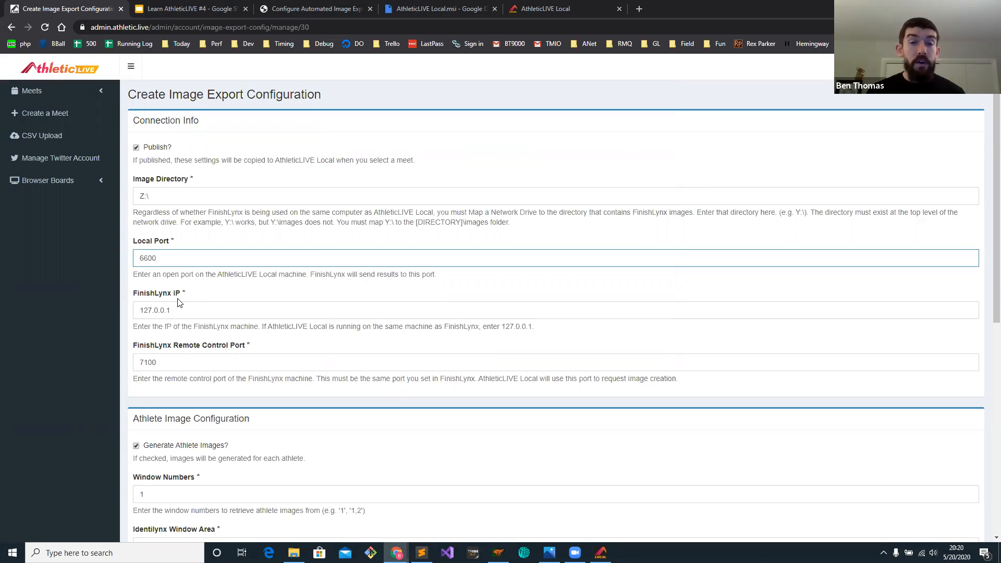
pyautogui.press('Tab')
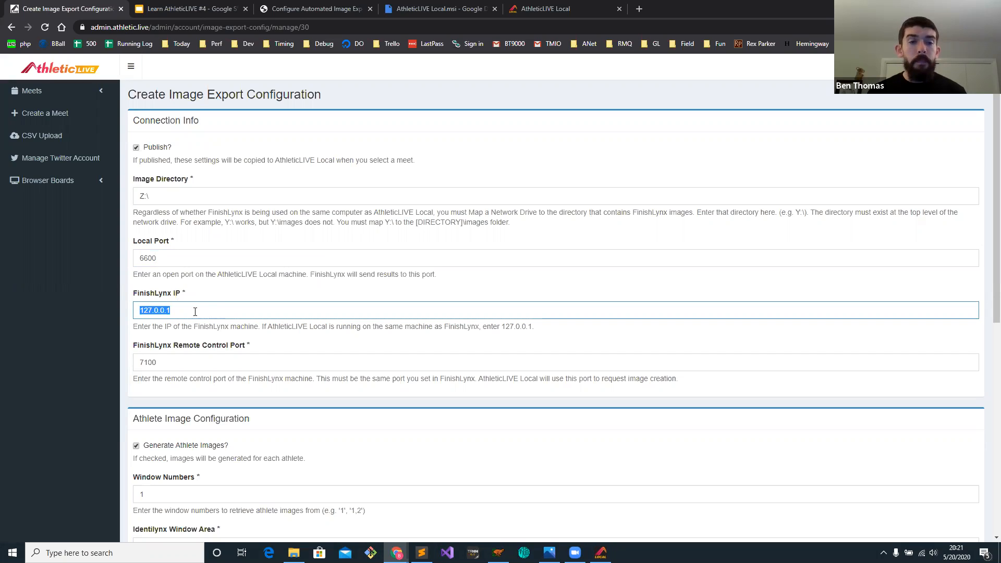
pyautogui.click(162, 360)
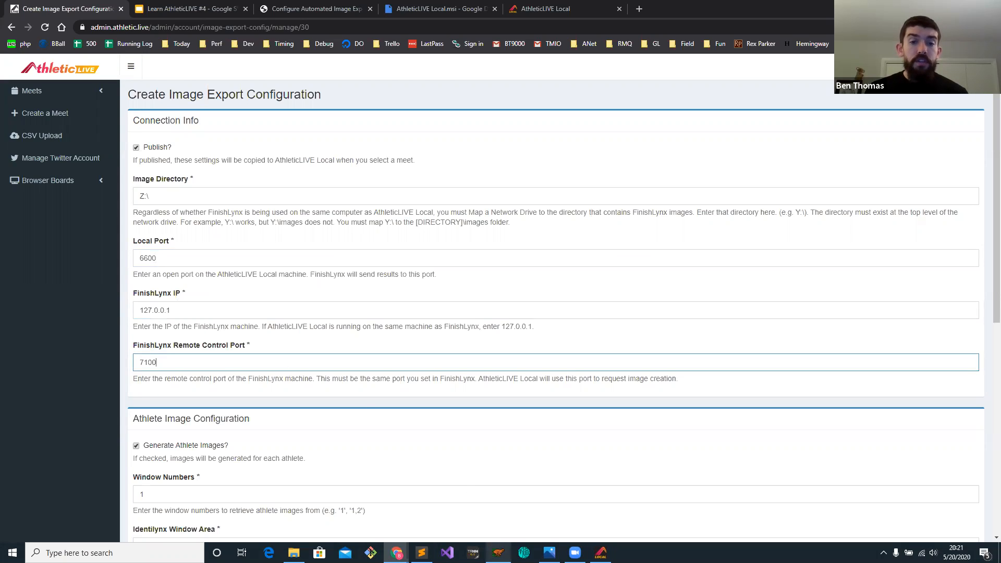
# Switch to FinishLynx and set Remote Control to Network (listen) in the general options.
pyautogui.click(498, 552)
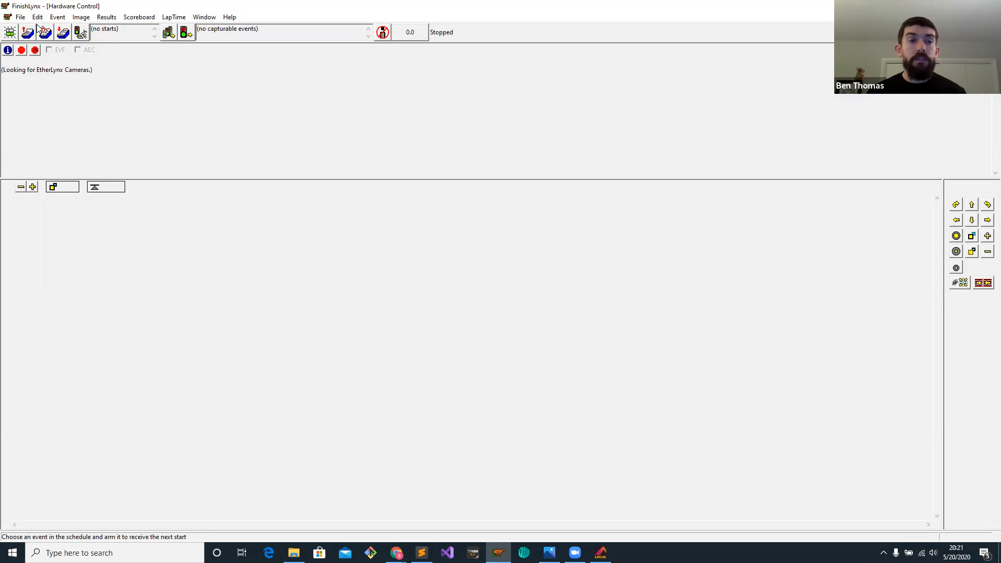
pyautogui.click(20, 17)
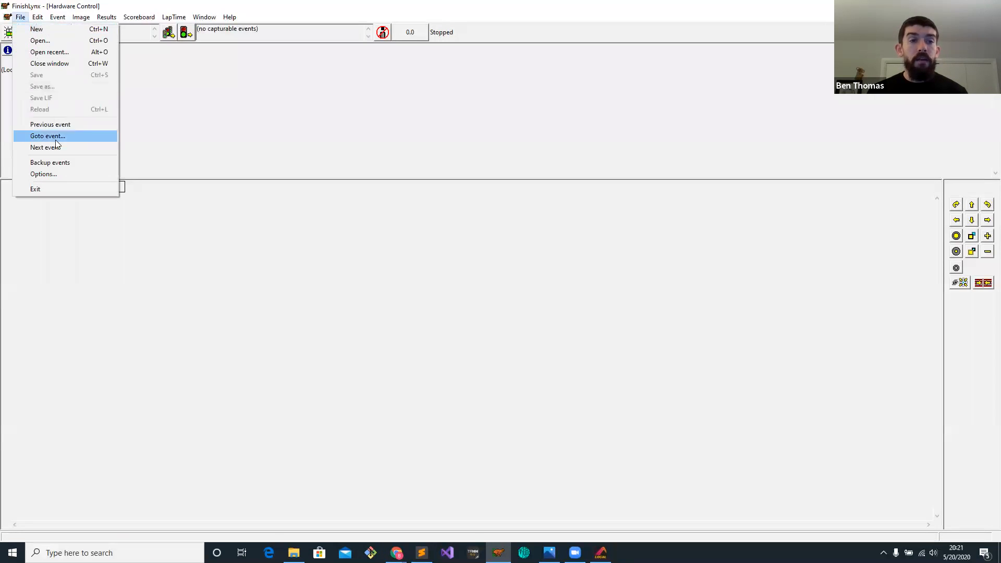
pyautogui.click(52, 175)
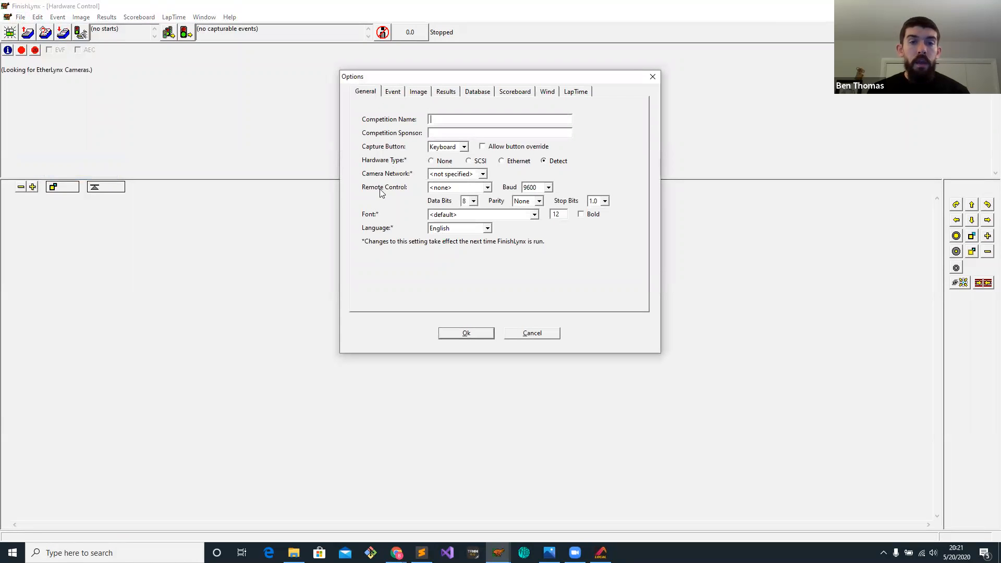
pyautogui.click(481, 189)
pyautogui.click(474, 215)
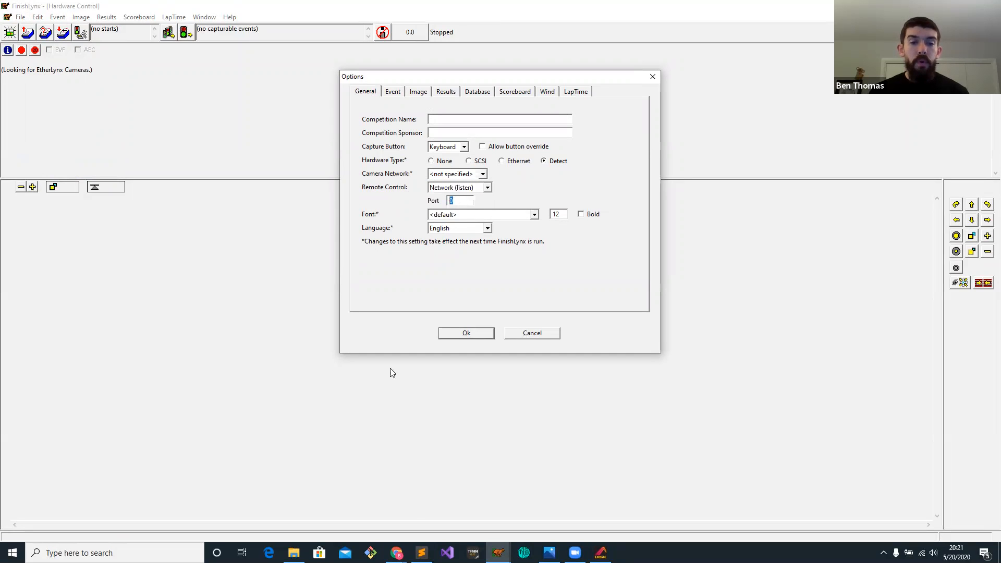
# Check the remote control port in the Chrome configuration, then set the FinishLynx remote control port to 7100 and apply the options.
pyautogui.click(397, 552)
pyautogui.click(438, 524)
pyautogui.moveTo(157, 362); pyautogui.dragTo(137, 363)
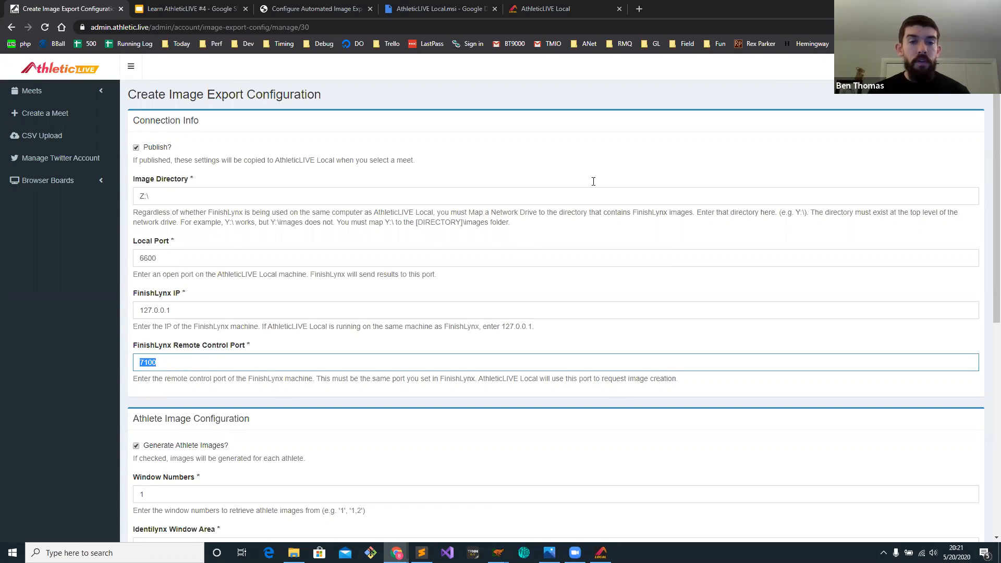
pyautogui.hotkey('alt', 'Tab')
pyautogui.moveTo(455, 200); pyautogui.dragTo(441, 203)
pyautogui.write('7100')
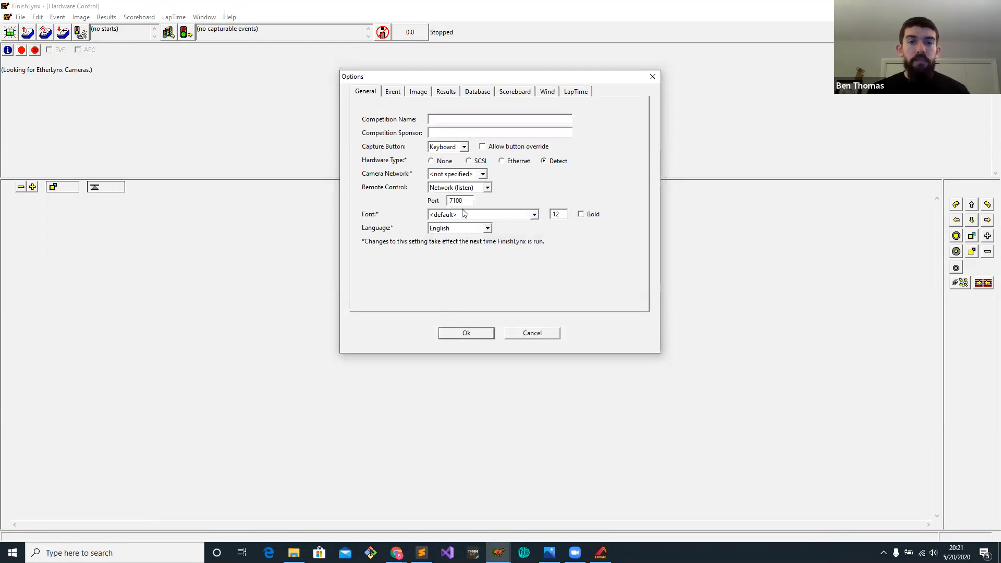
pyautogui.click(461, 334)
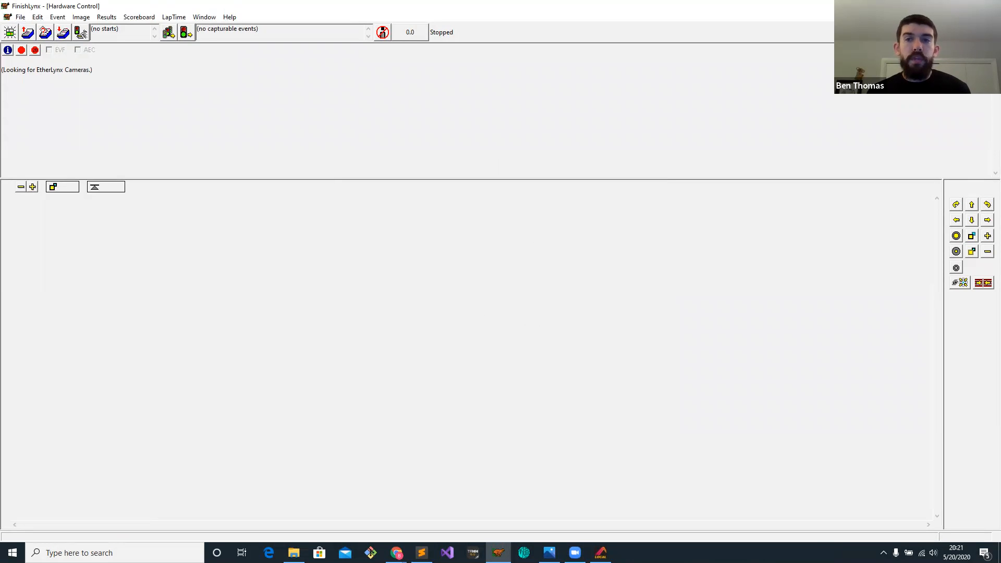
# Minimize FinishLynx and review all four Connection Info fields of the image export configuration in Chrome.
pyautogui.click(988, 6)
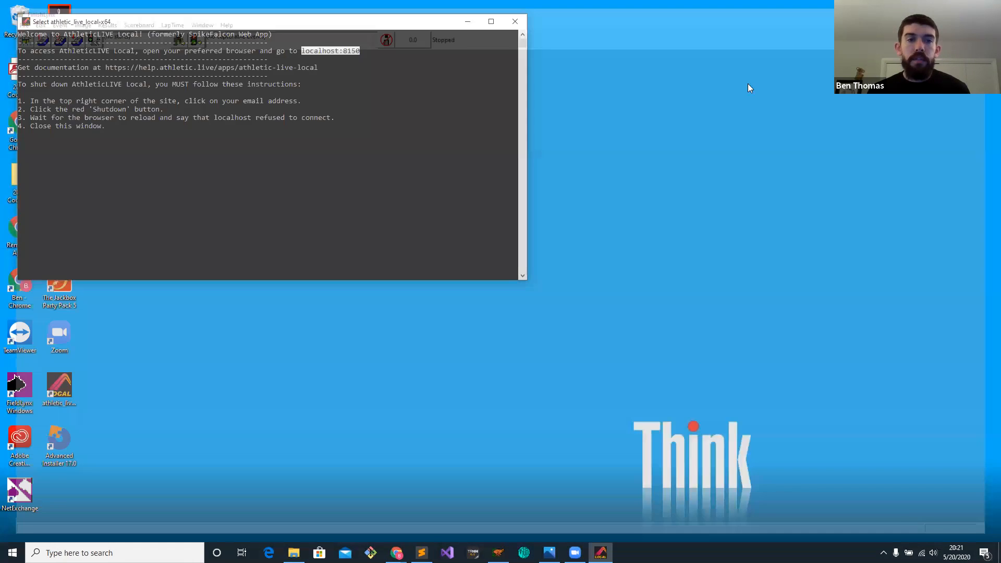
pyautogui.click(397, 552)
pyautogui.click(437, 521)
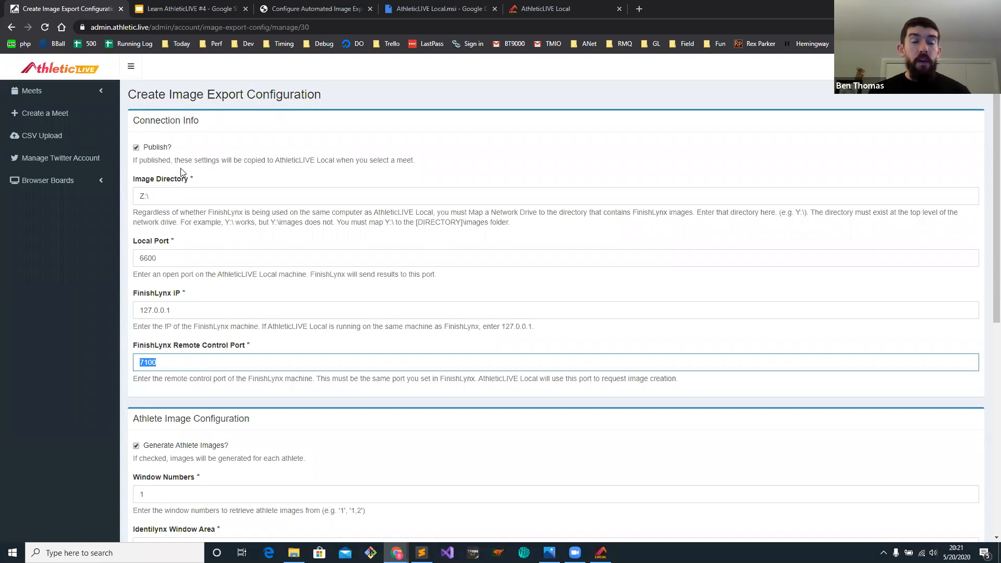
pyautogui.click(164, 197)
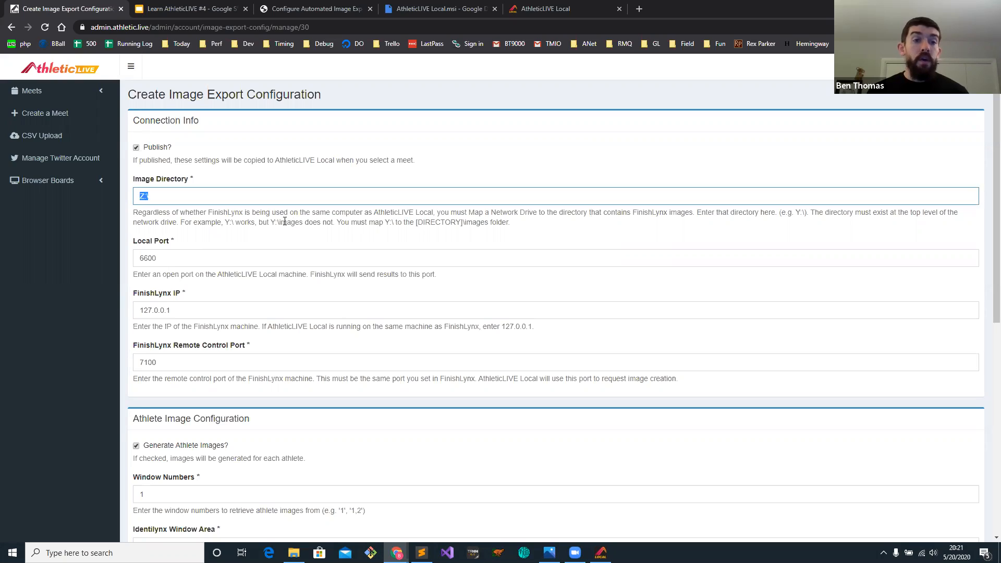
pyautogui.click(165, 256)
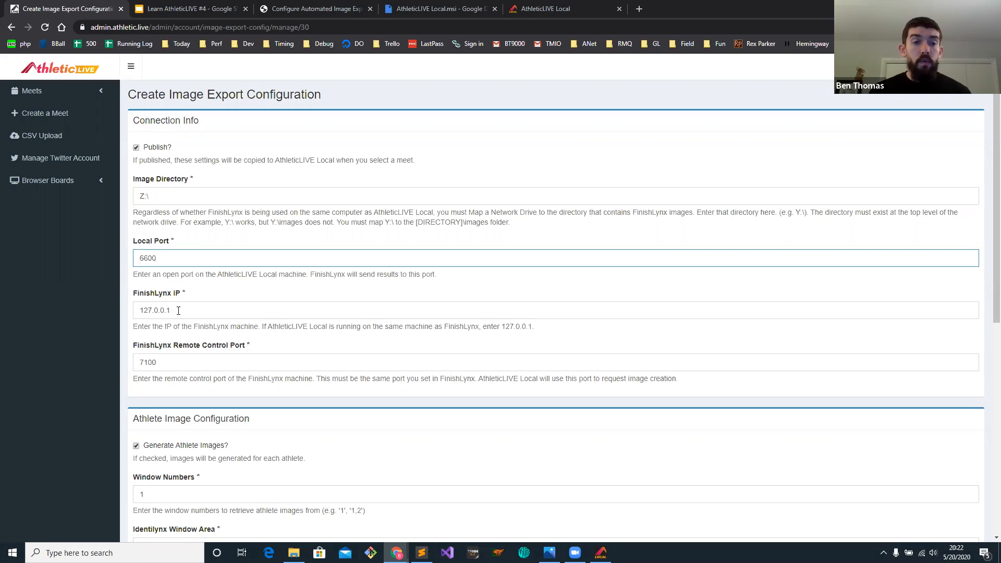
pyautogui.moveTo(177, 311); pyautogui.dragTo(85, 305)
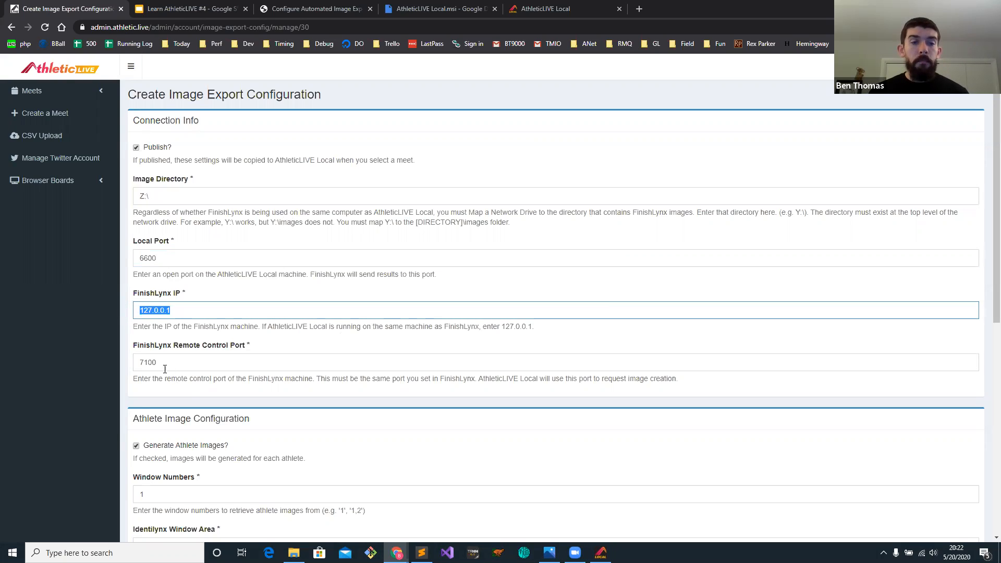
pyautogui.press('Tab')
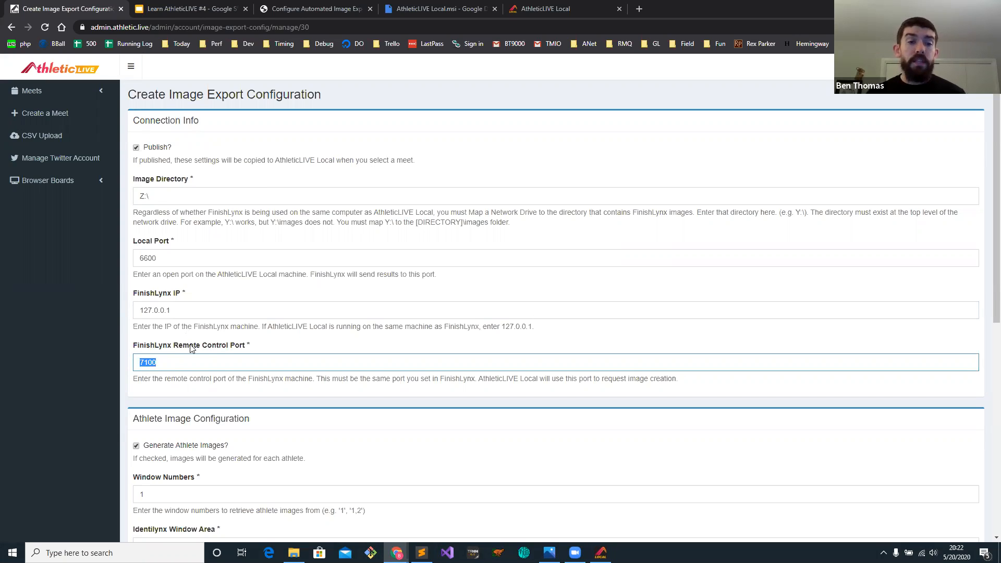
# Examine the Athlete Image Configuration section alongside the Example slide in the Learn AthleticLIVE #4 presentation.
pyautogui.scroll(-5, 231, 201)
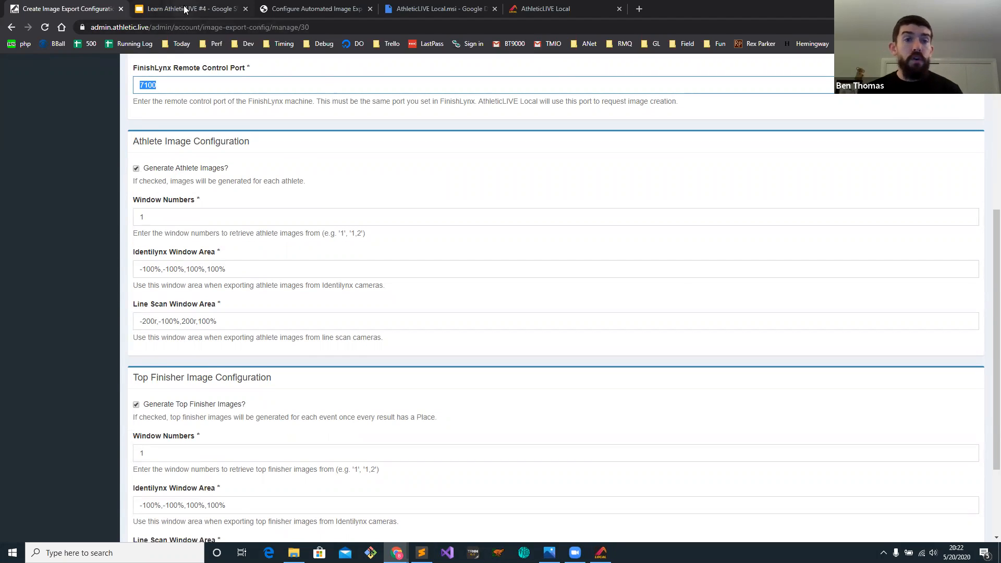
pyautogui.hotkey('ctrl', 'Tab')
pyautogui.click(62, 327)
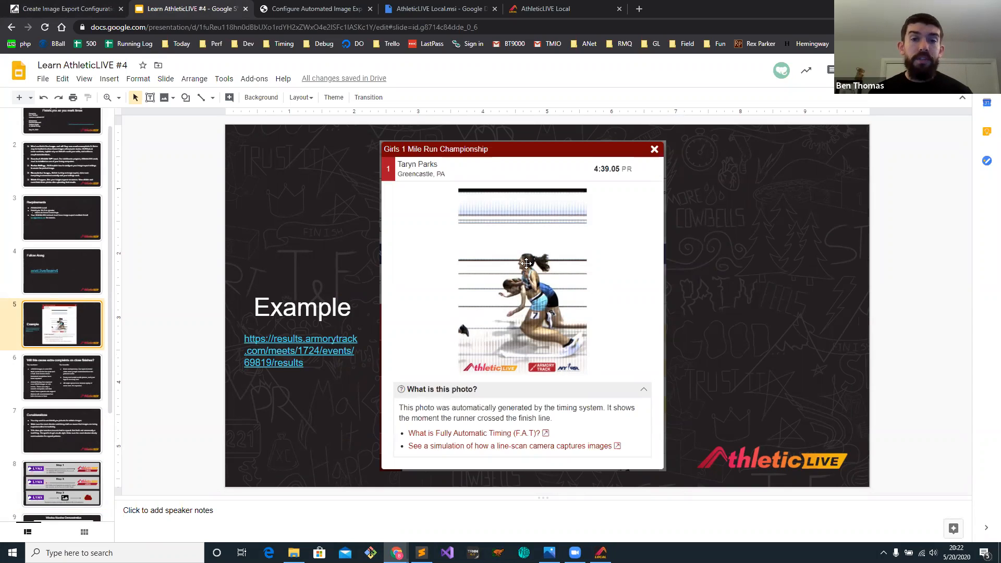
pyautogui.click(81, 9)
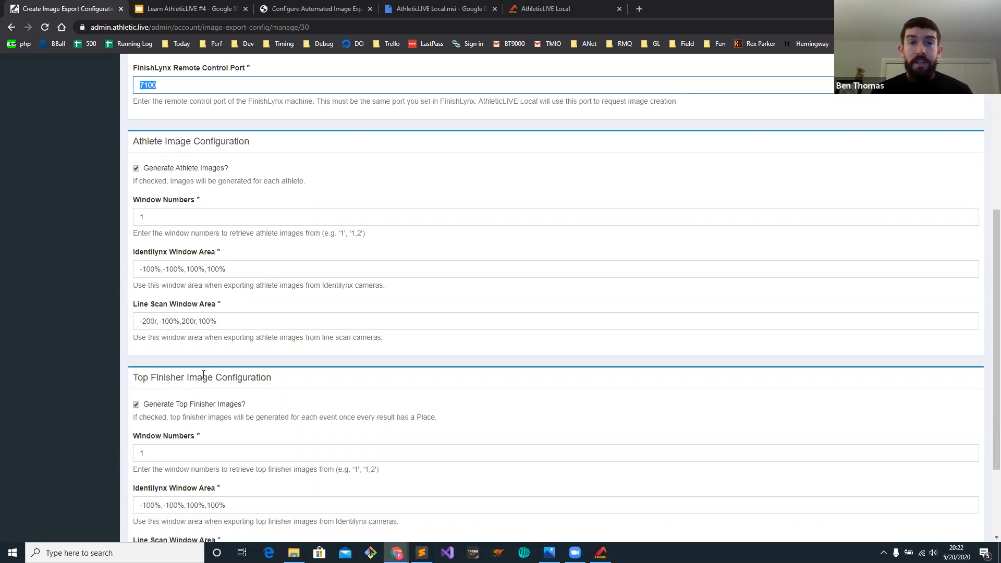
# Examine the Top Finisher Image Configuration section and the athlete images' Window Numbers field.
pyautogui.moveTo(131, 378); pyautogui.dragTo(308, 380)
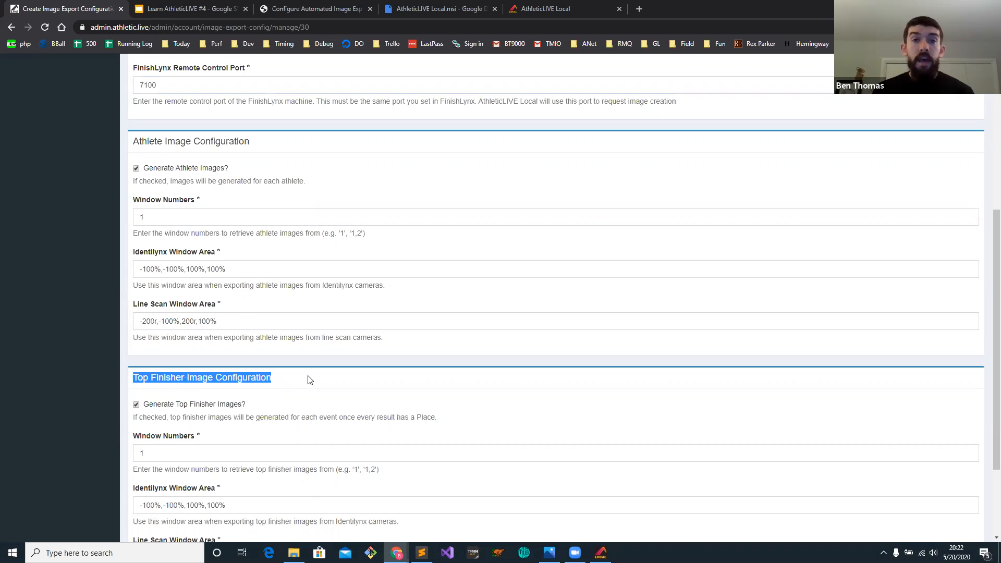
pyautogui.click(209, 380)
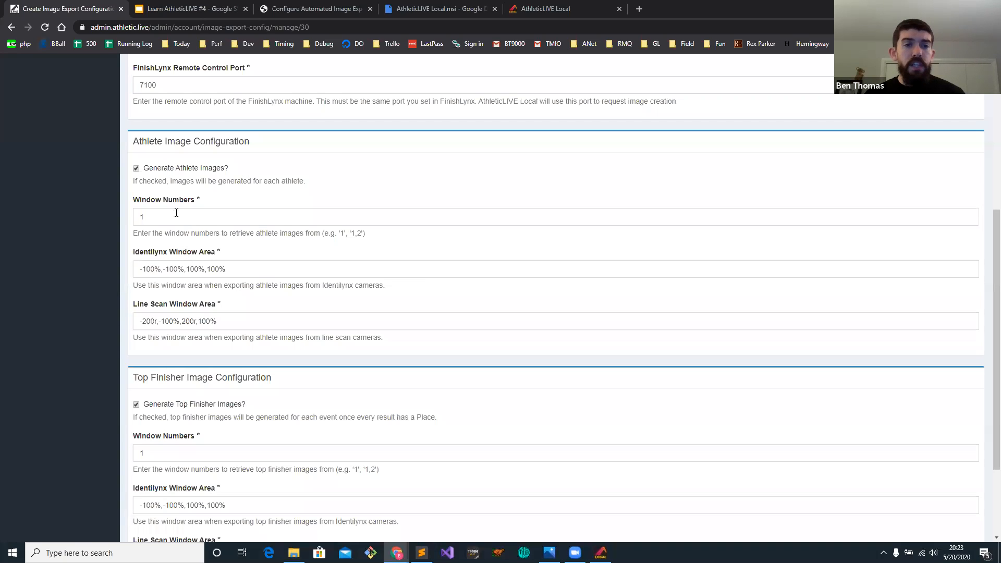
pyautogui.moveTo(196, 202); pyautogui.dragTo(133, 203)
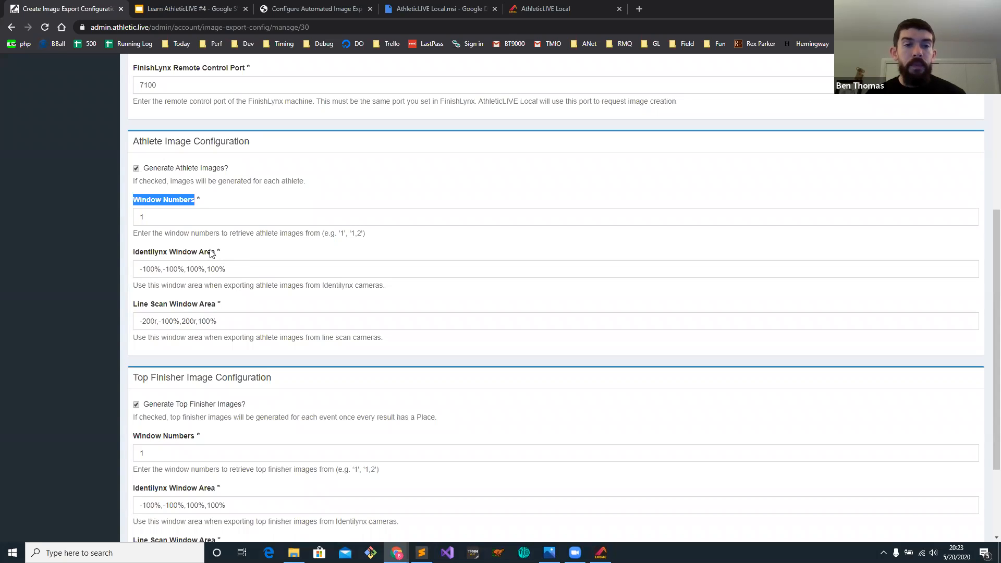
pyautogui.click(164, 204)
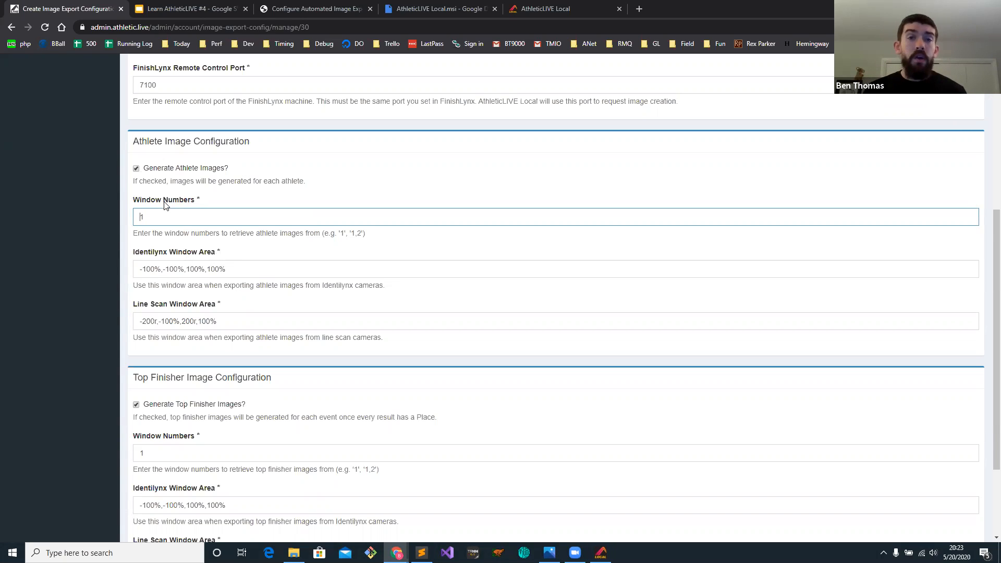
# Show the Window Number Demonstration slide in the Learn AthleticLIVE #4 presentation.
pyautogui.click(180, 7)
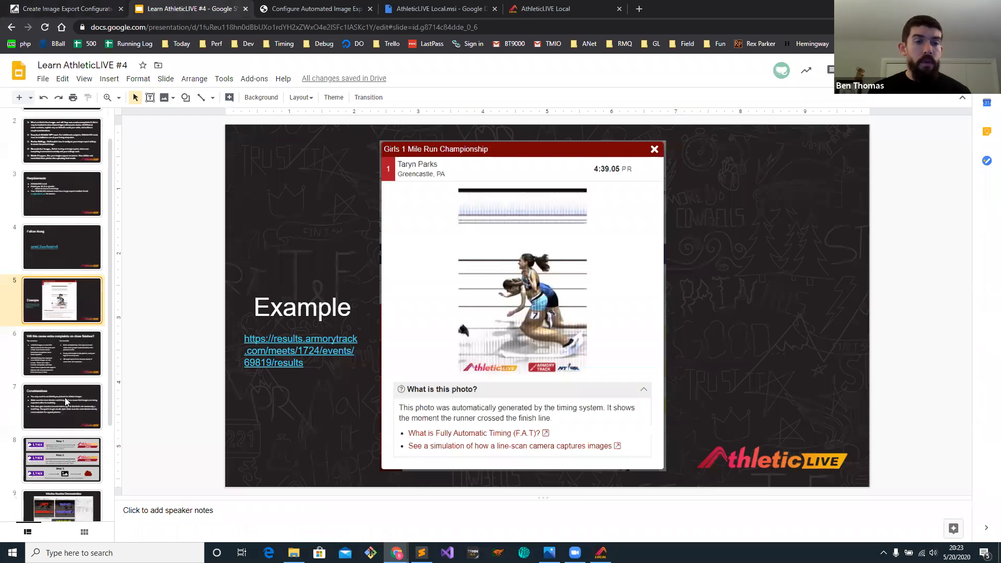
pyautogui.scroll(-1, 65, 397)
pyautogui.click(61, 467)
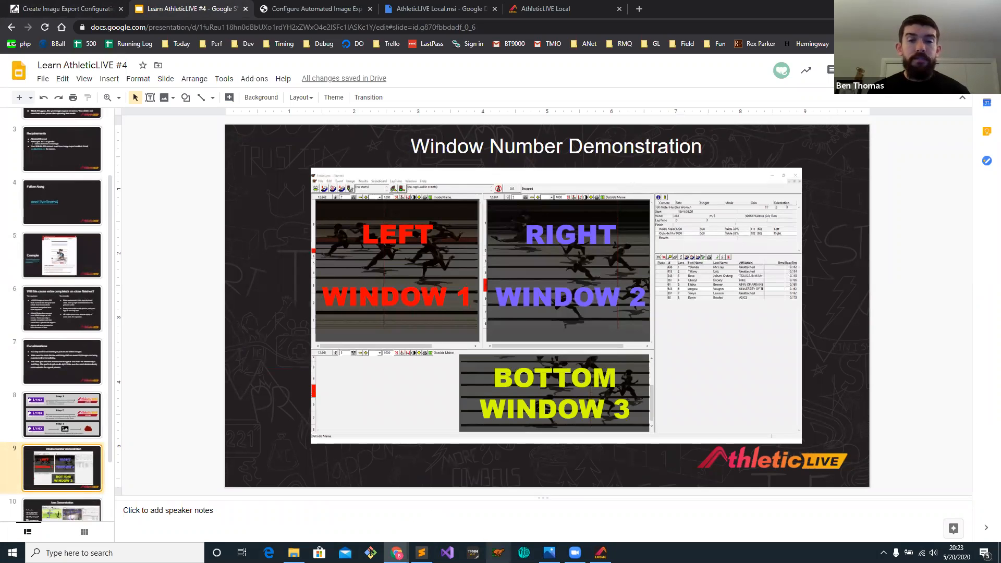
# Examine the Window Layout choices in the FinishLynx event options, then return to the Window Number Demonstration slide in Chrome.
pyautogui.click(498, 553)
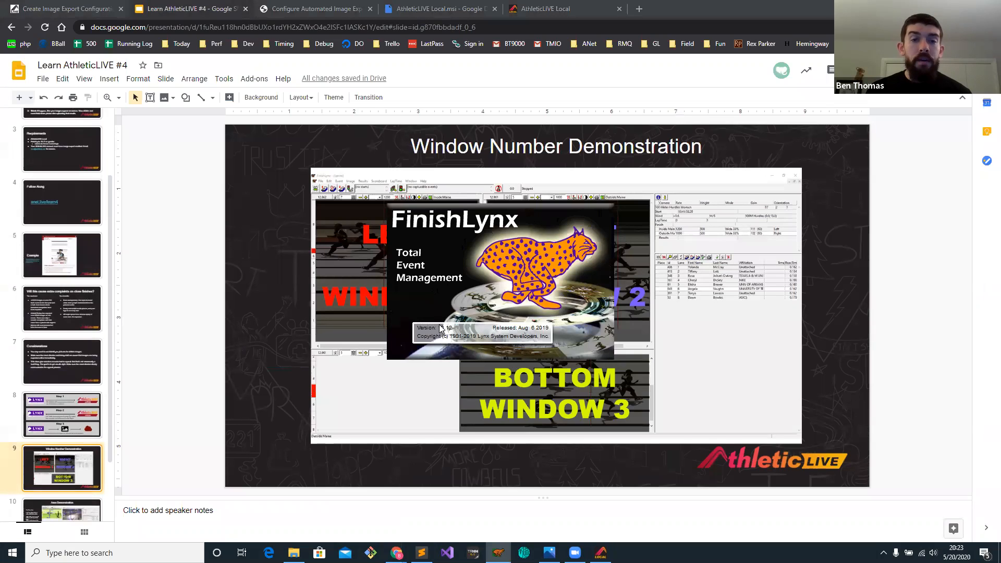
pyautogui.click(482, 192)
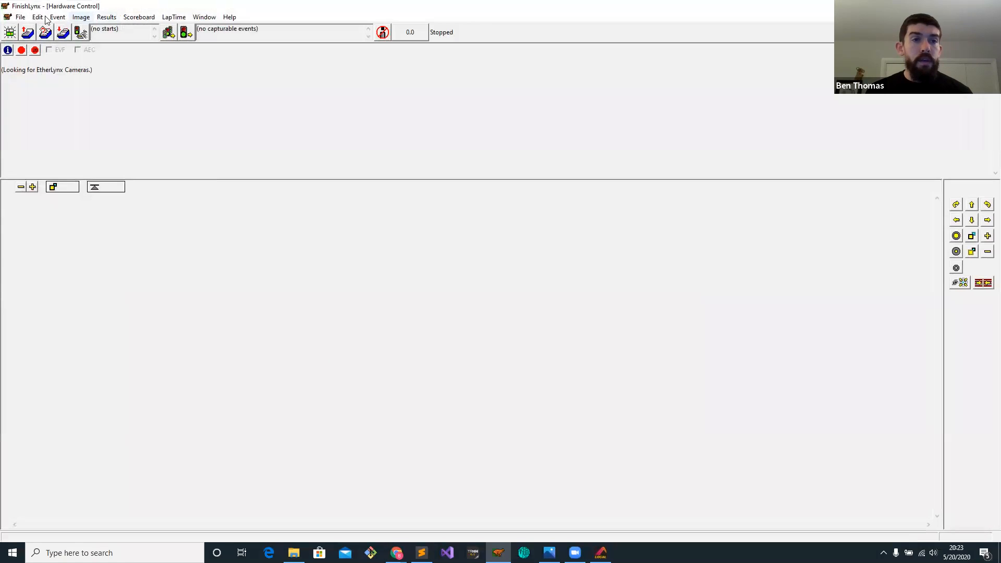
pyautogui.click(51, 17)
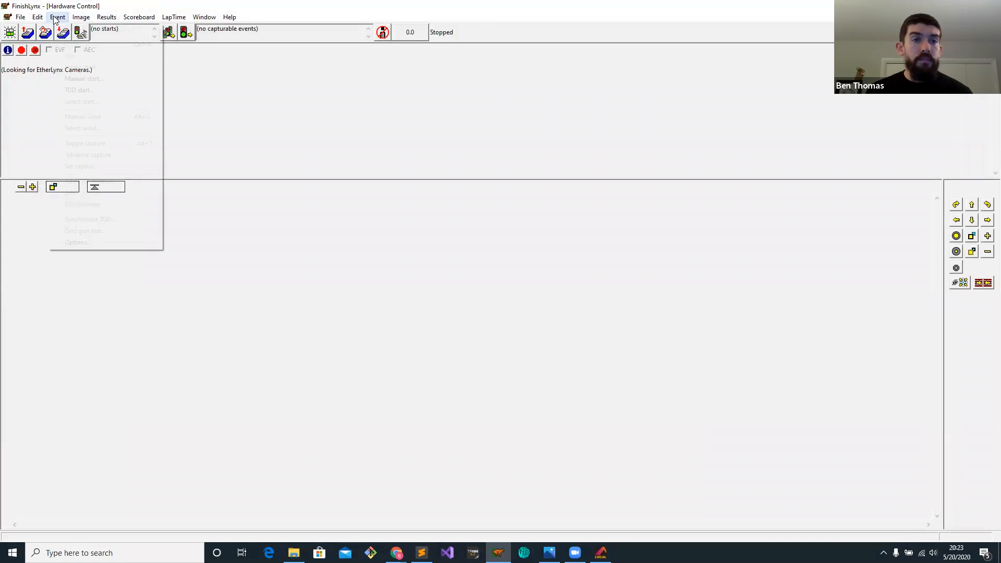
pyautogui.click(86, 243)
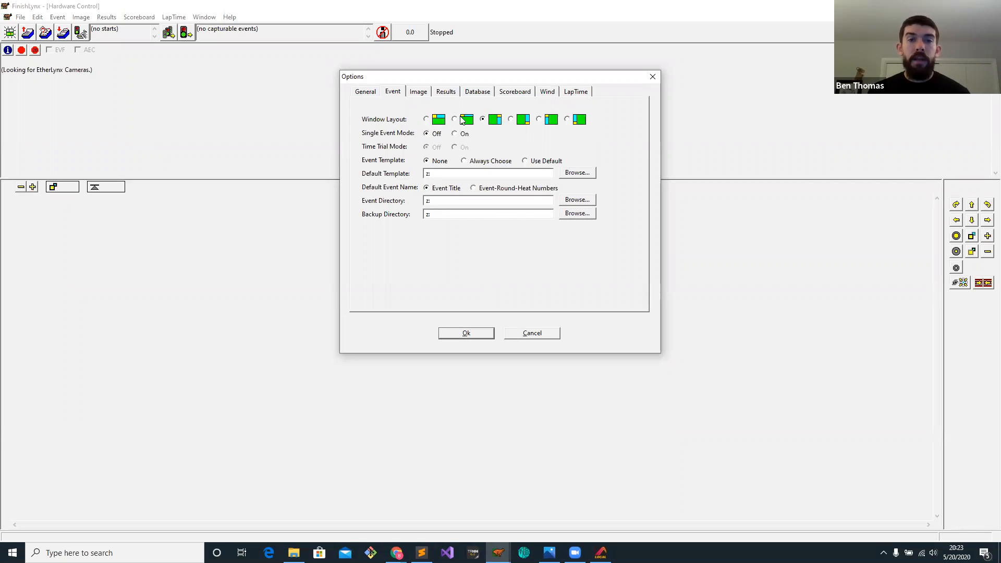
pyautogui.click(397, 552)
pyautogui.click(450, 507)
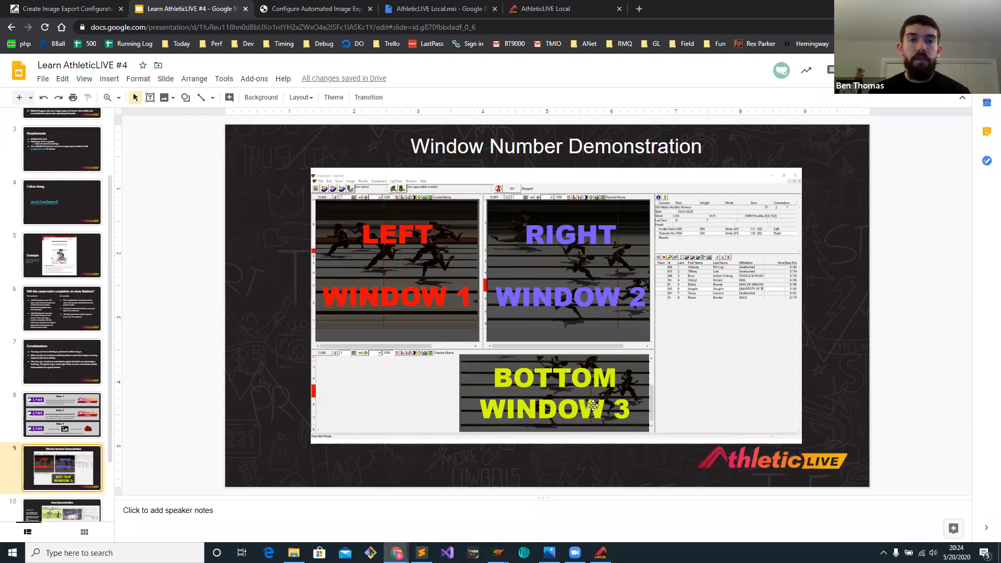
# Switch to FinishLynx, close the Options window and open the Men 5000 Meter Run event.
pyautogui.moveTo(498, 553)
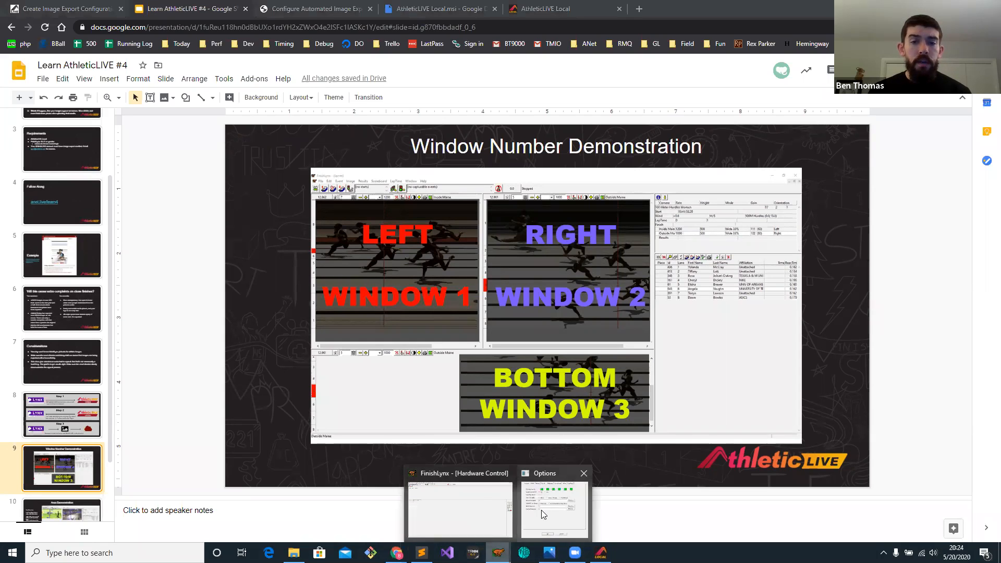
pyautogui.click(471, 509)
pyautogui.moveTo(498, 553)
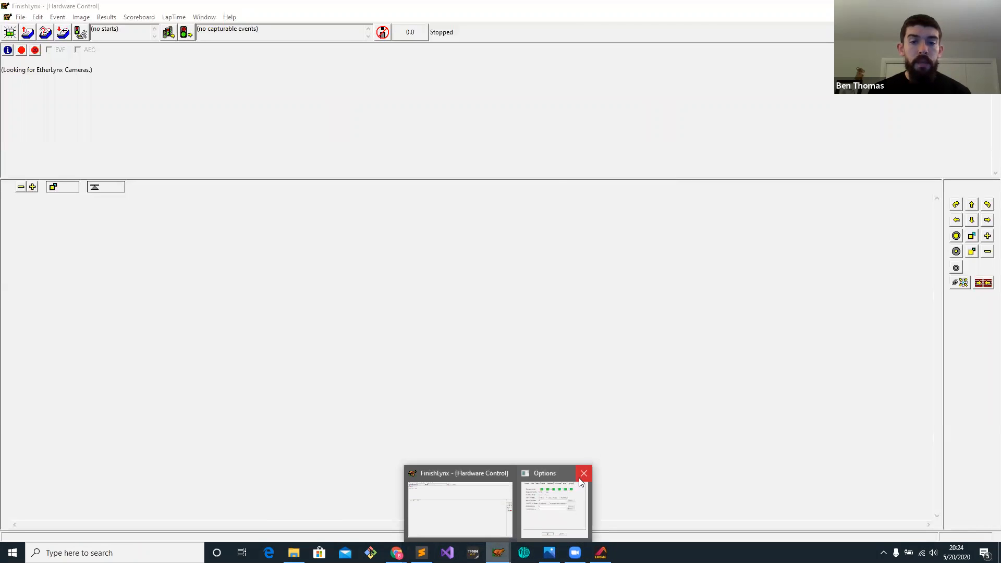
pyautogui.click(584, 474)
pyautogui.click(24, 19)
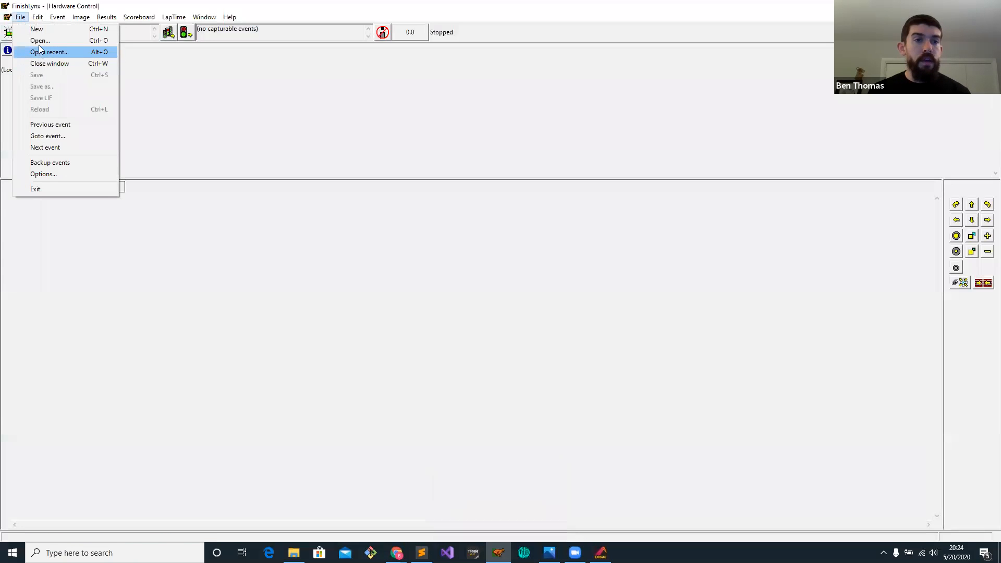
pyautogui.click(41, 41)
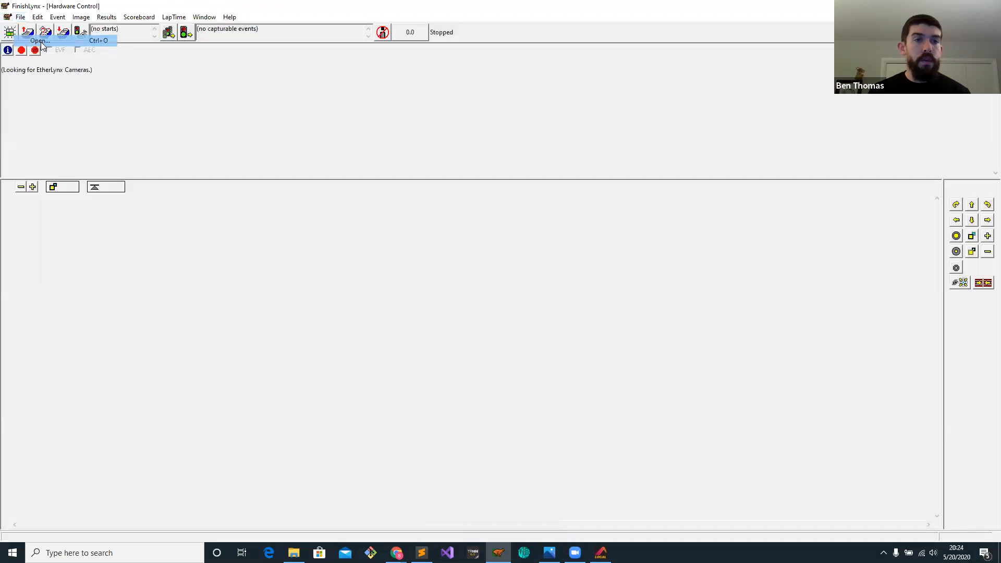
pyautogui.doubleClick(233, 119)
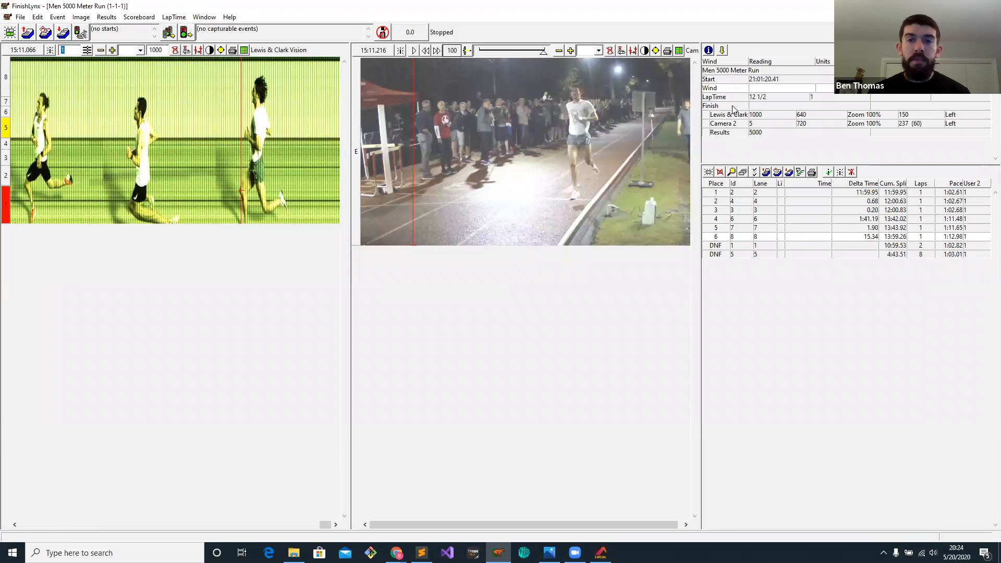
# Check the Lewis & Clark camera's window position and display Camera 2 in the bottom window as well.
pyautogui.rightClick(726, 117)
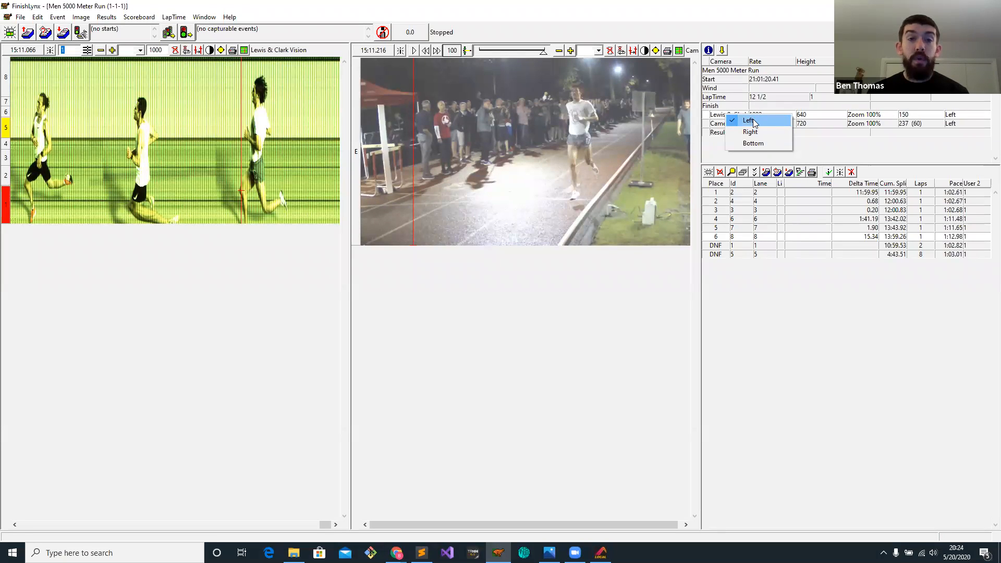
pyautogui.rightClick(721, 129)
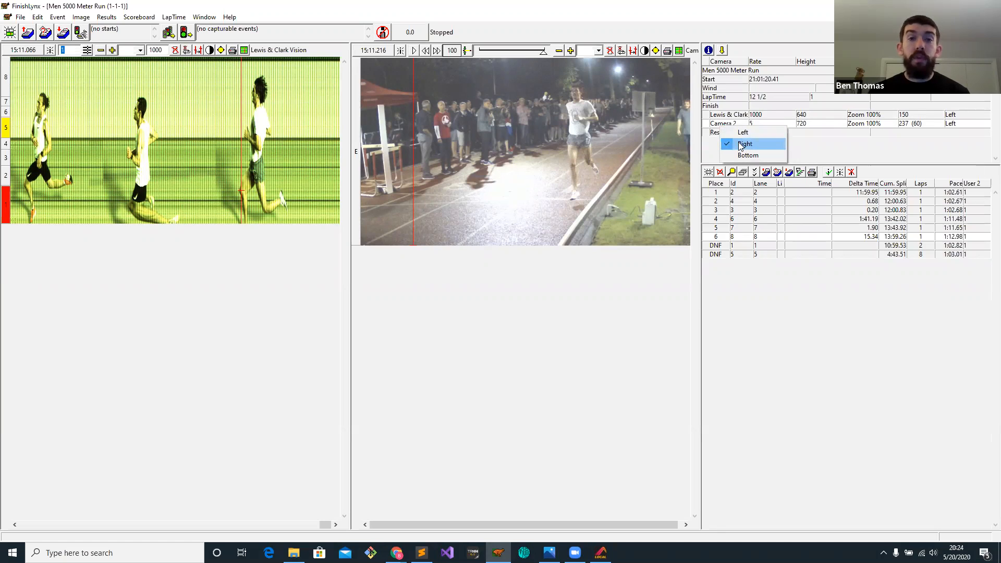
pyautogui.click(745, 156)
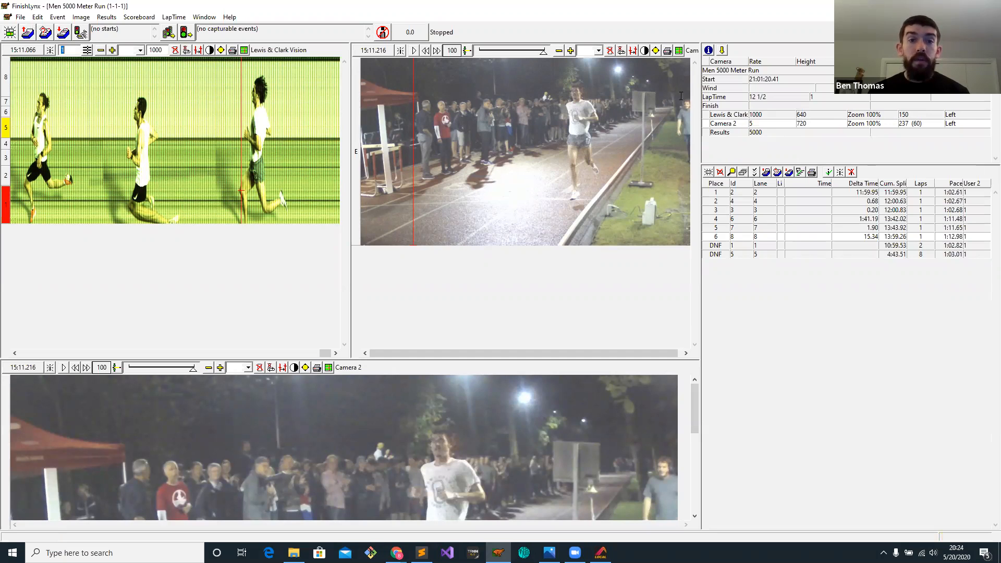
# Check Camera 2's window positions in FinishLynx and set the athlete images' Window Numbers to 2 in the AthleticLIVE image export configuration.
pyautogui.hotkey('alt', 'Tab')
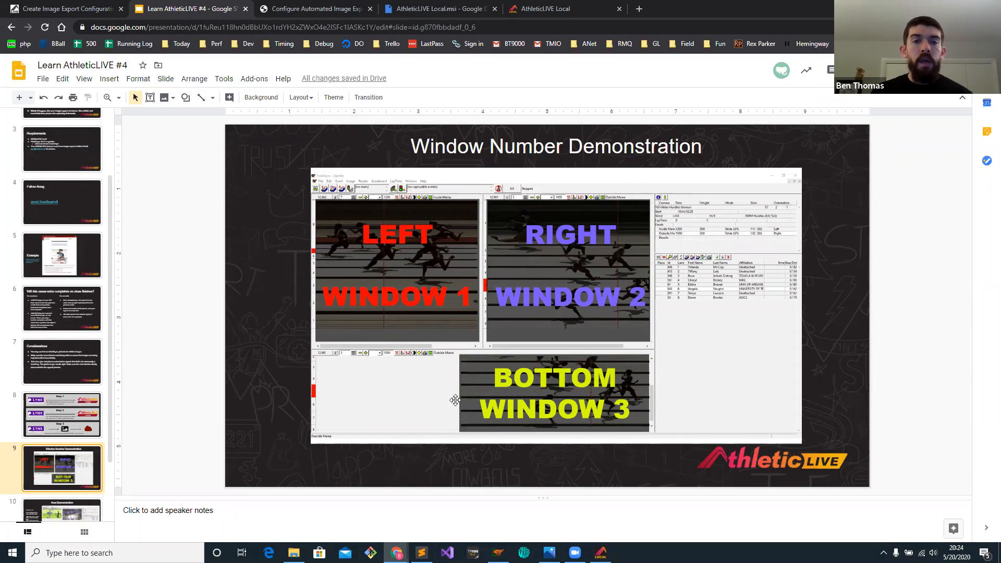
pyautogui.click(60, 12)
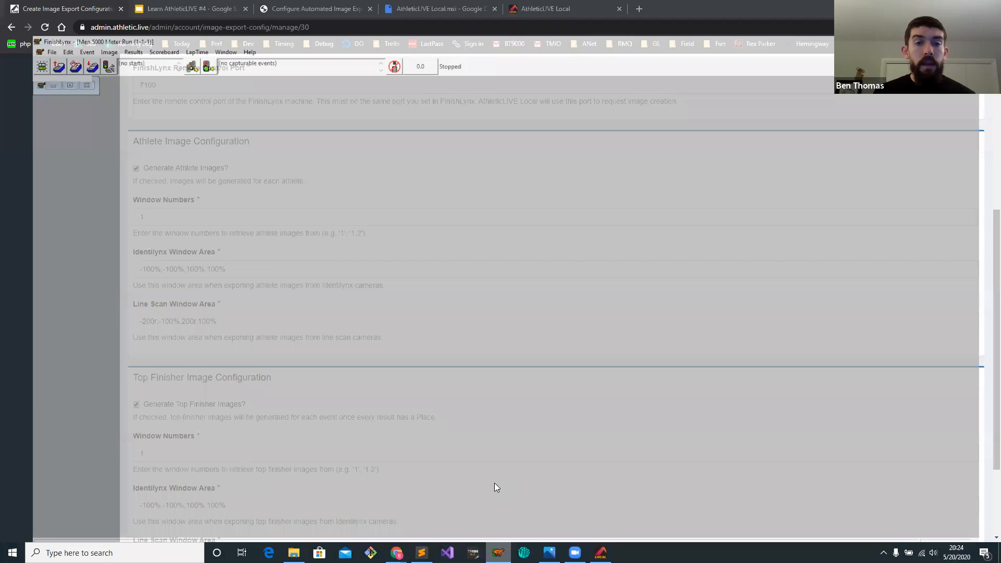
pyautogui.click(494, 483)
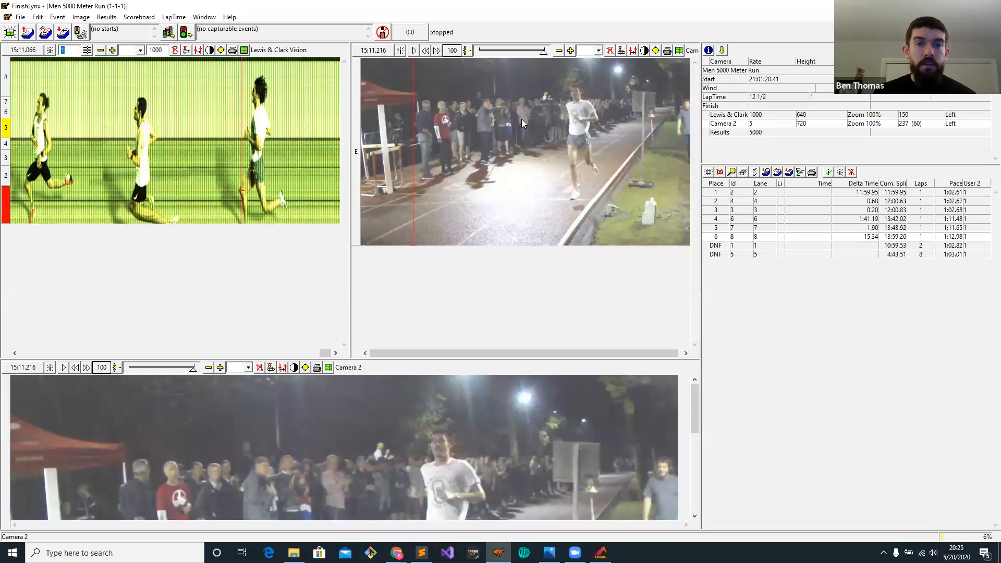
pyautogui.rightClick(718, 128)
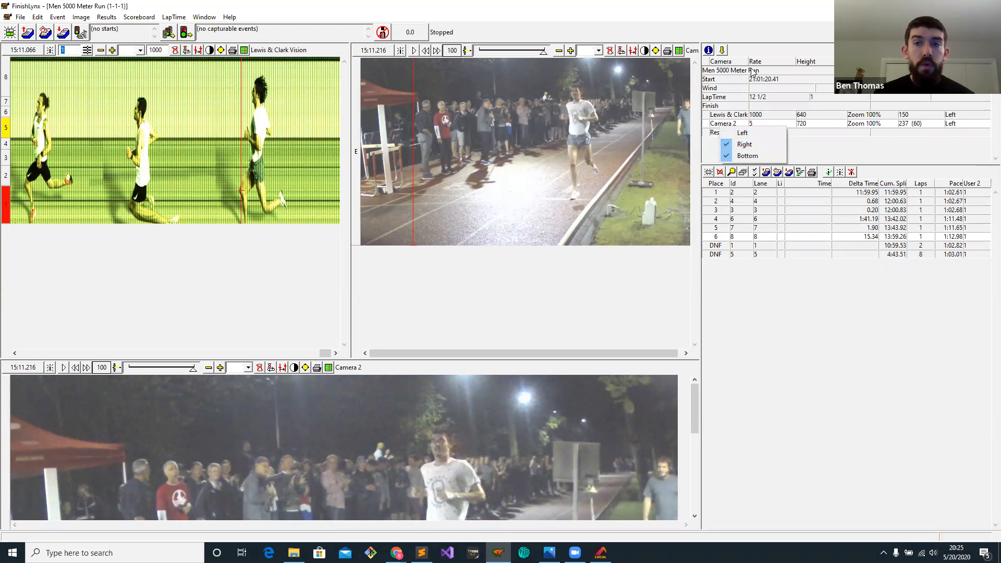
pyautogui.hotkey('alt', 'Tab')
pyautogui.hotkey('ctrl', 'a')
pyautogui.write('2')
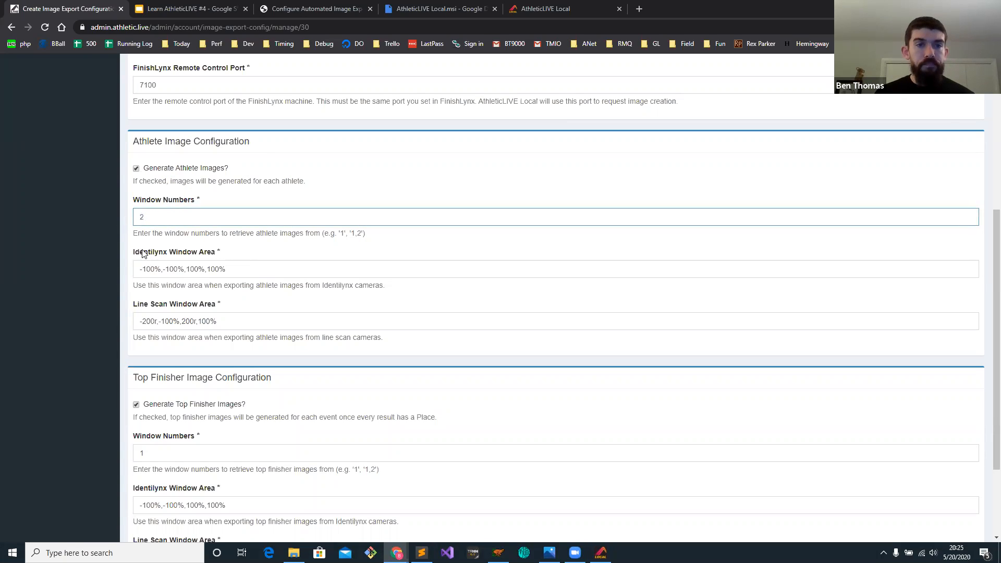
pyautogui.click(145, 255)
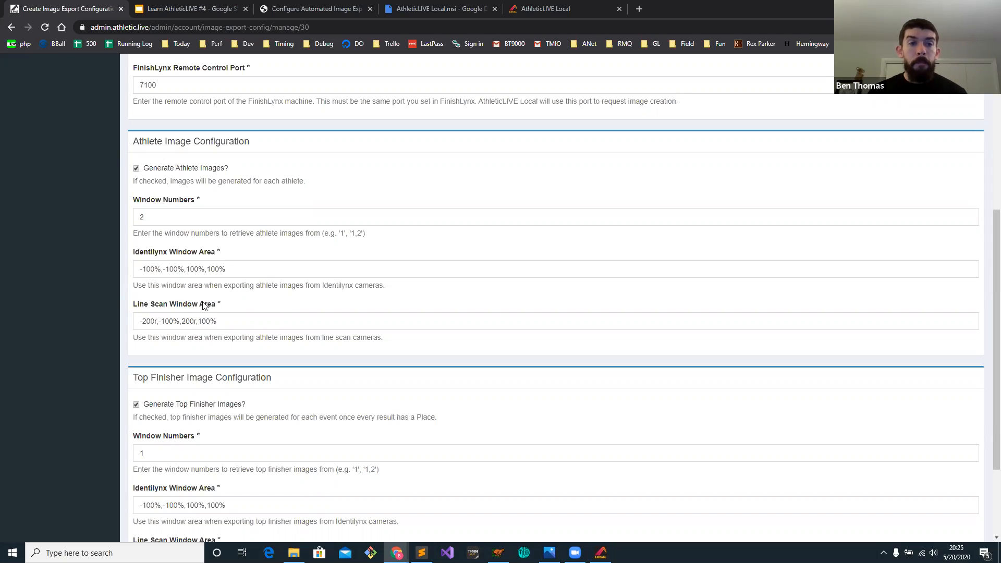
# Highlight the athlete images' Identilynx Window Area label and present the Area Demonstration slide of Learn AthleticLIVE #4 full screen.
pyautogui.moveTo(215, 252); pyautogui.dragTo(132, 253)
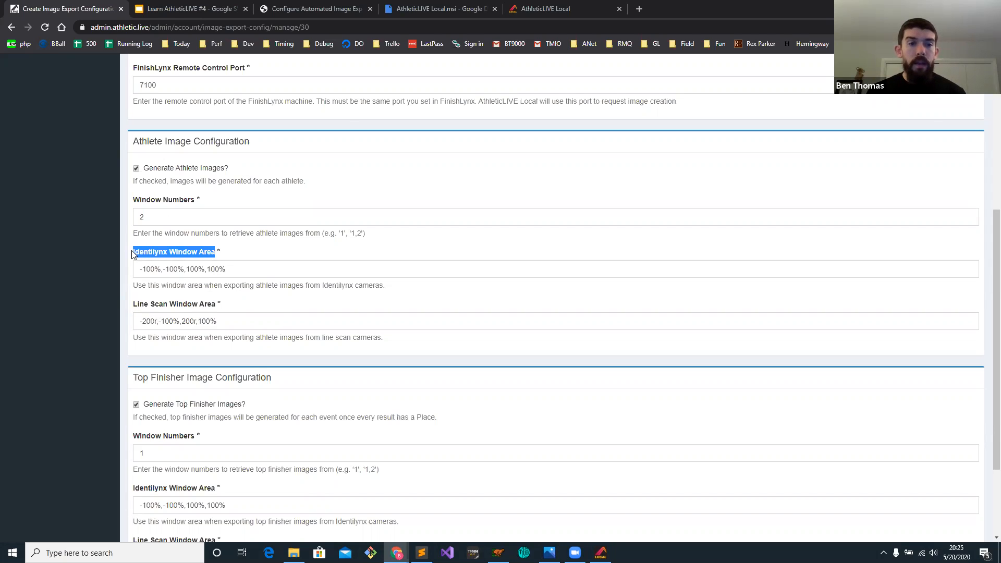
pyautogui.click(191, 9)
pyautogui.scroll(-2, 68, 447)
pyautogui.click(68, 449)
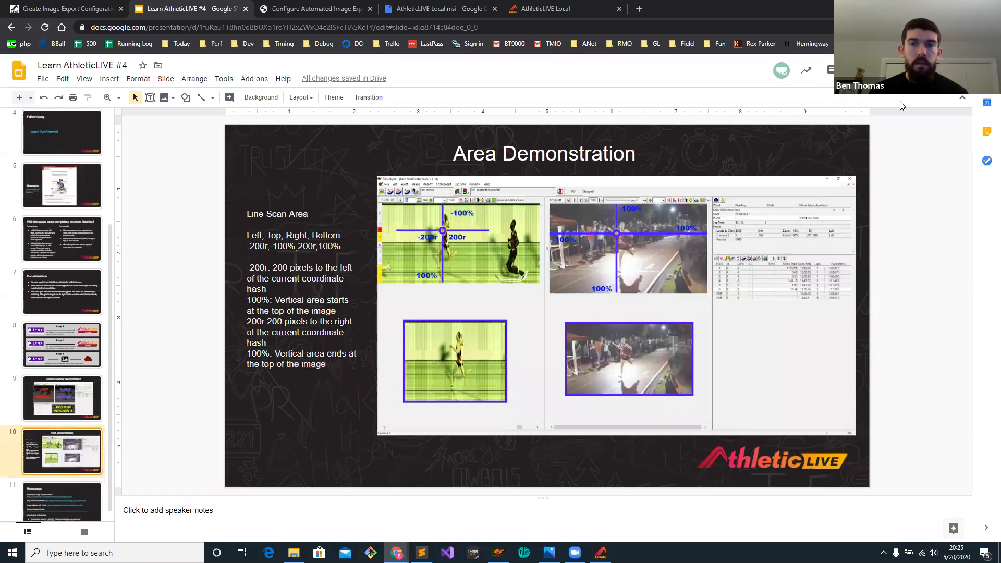
pyautogui.click(872, 71)
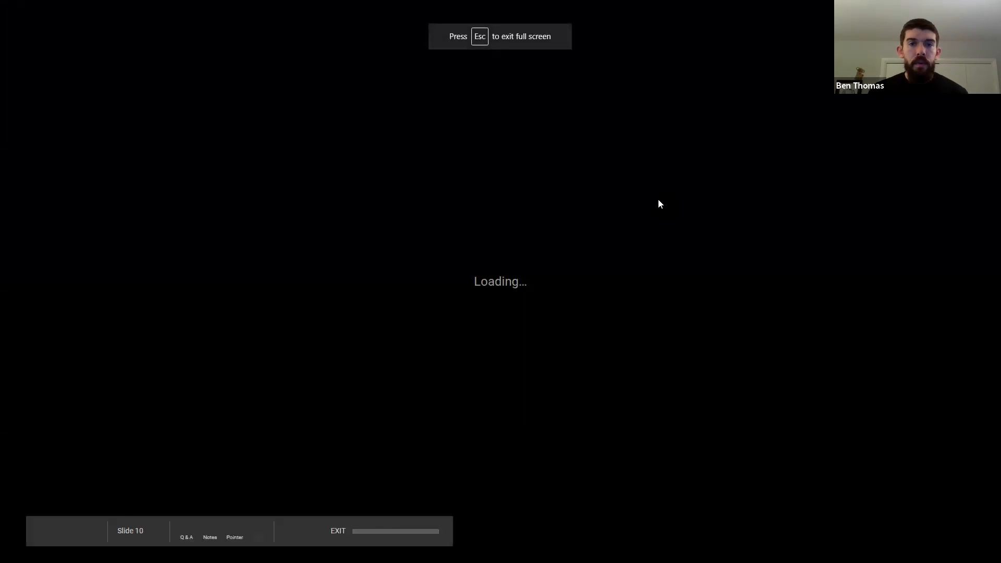
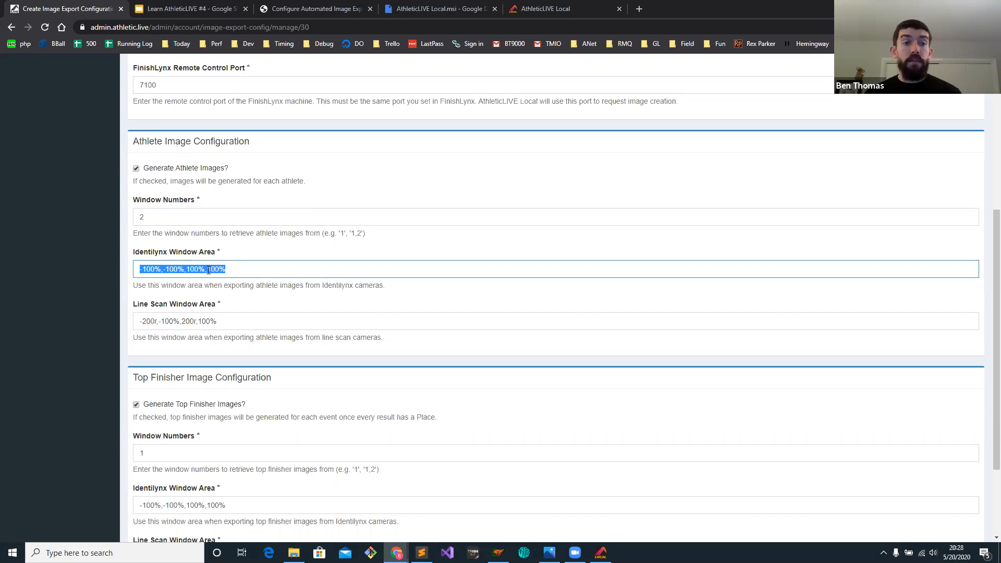
# Examine the third and fourth values of the athlete images' Identilynx Window Area in the image export configuration.
pyautogui.moveTo(187, 269); pyautogui.dragTo(259, 268)
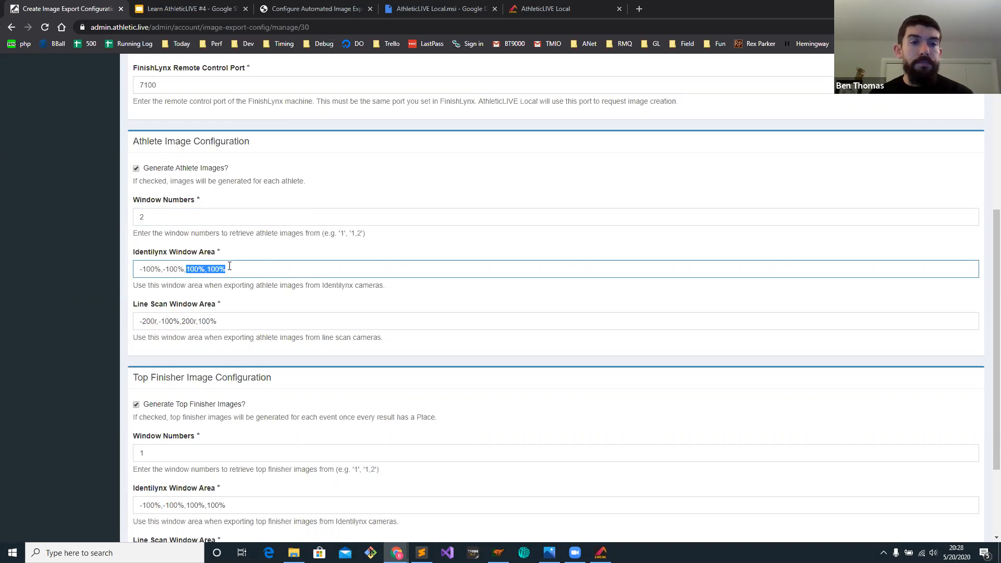
pyautogui.scroll(-1, 176, 216)
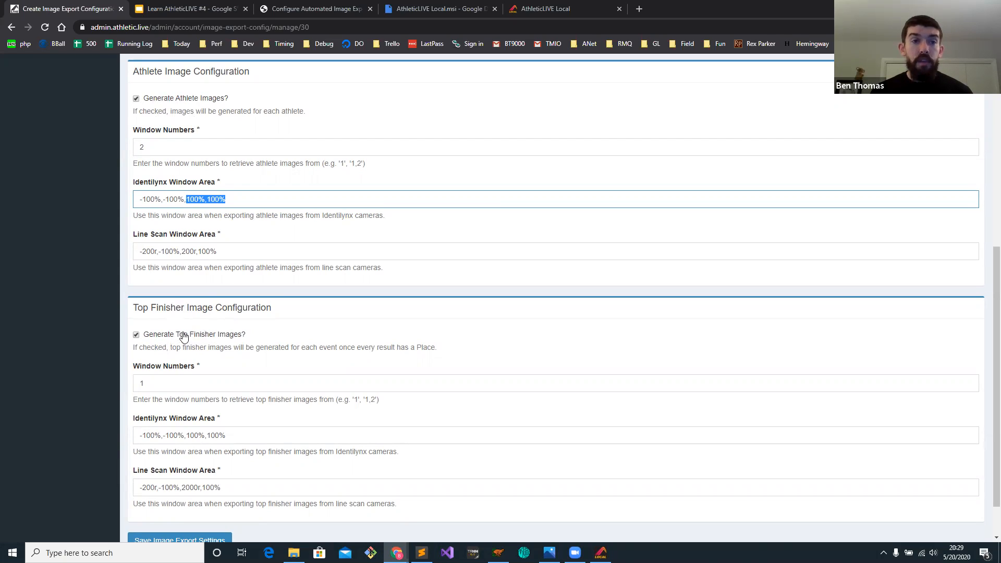
pyautogui.click(248, 165)
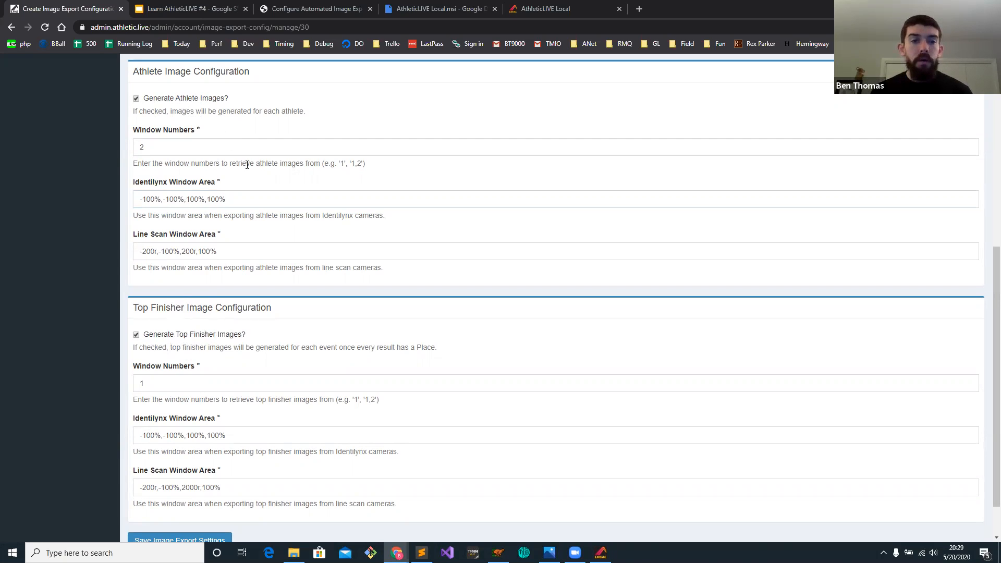
# Examine the Top Finisher Window Numbers against the event windows in FinishLynx, and the third value of its Line Scan Window Area.
pyautogui.scroll(-1, 241, 224)
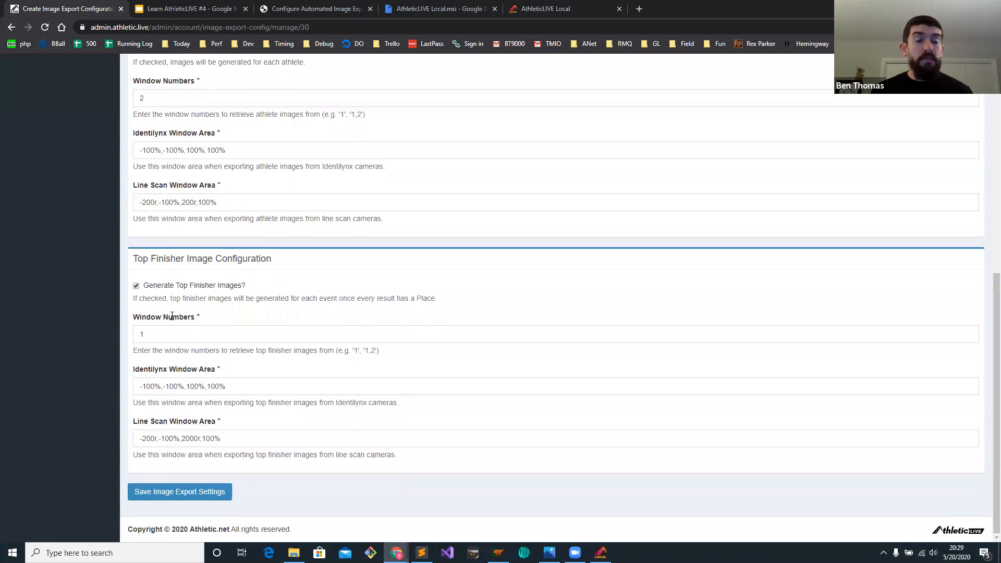
pyautogui.doubleClick(151, 334)
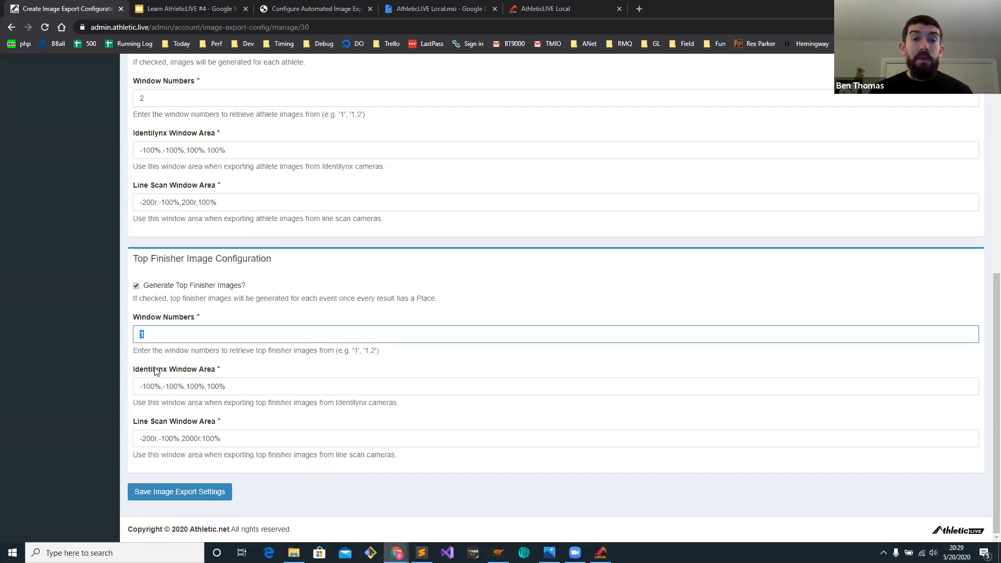
pyautogui.click(158, 334)
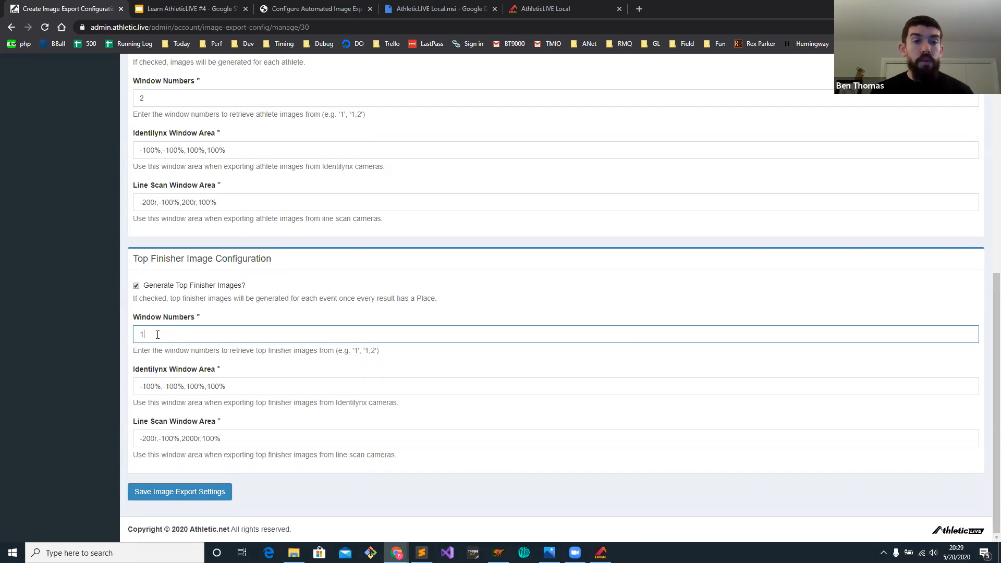
pyautogui.click(494, 553)
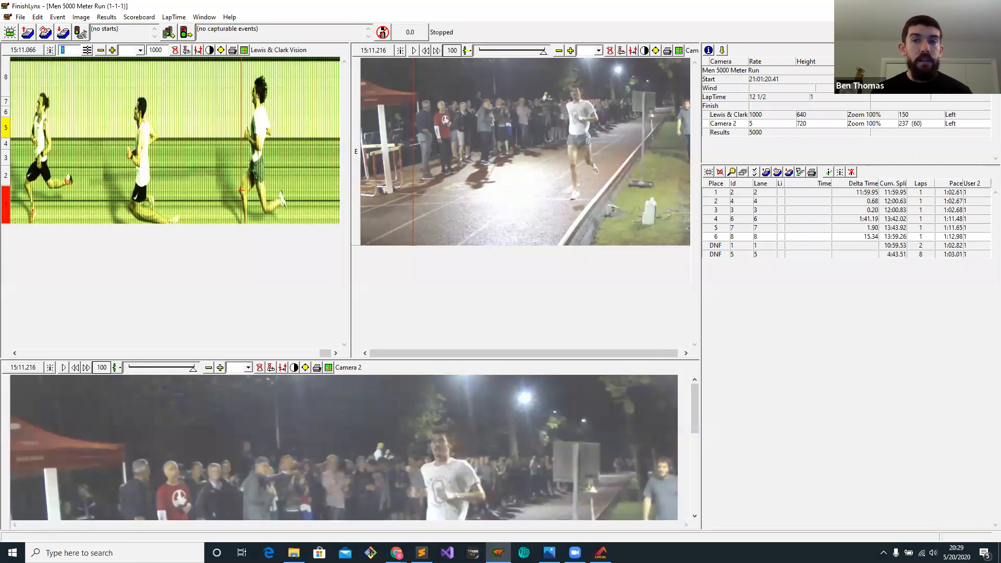
pyautogui.hotkey('alt', 'Tab')
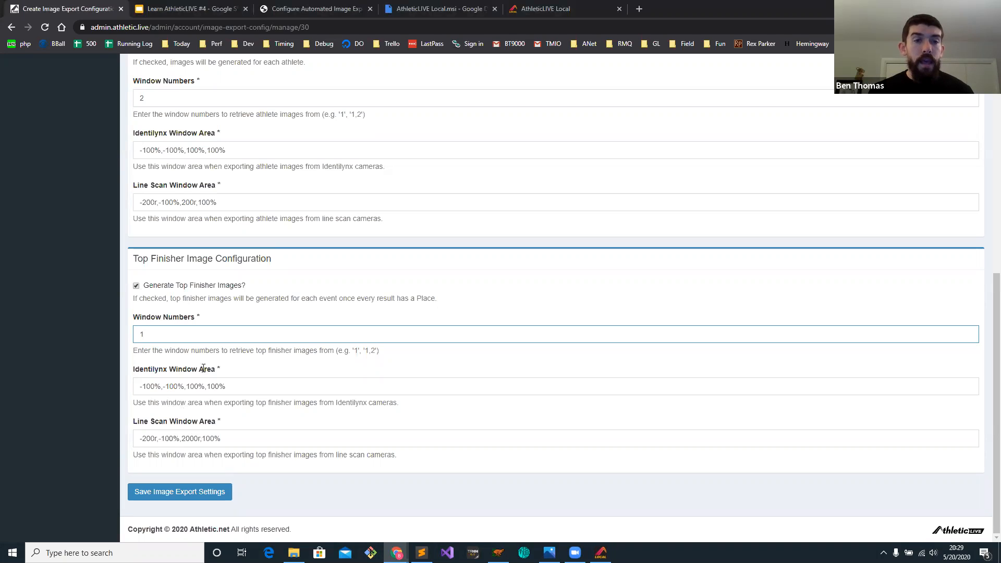
pyautogui.moveTo(194, 440); pyautogui.dragTo(183, 438)
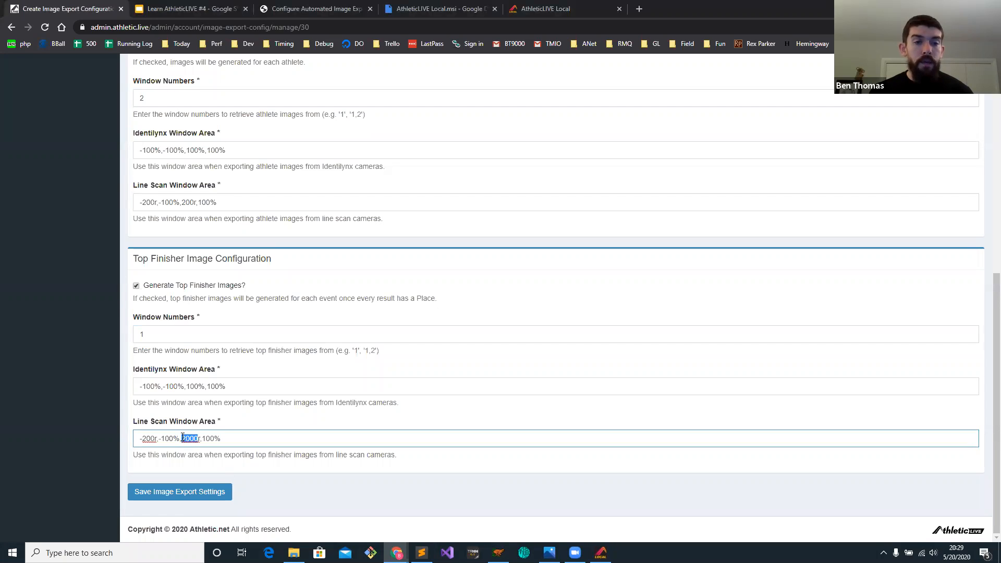
pyautogui.click(183, 438)
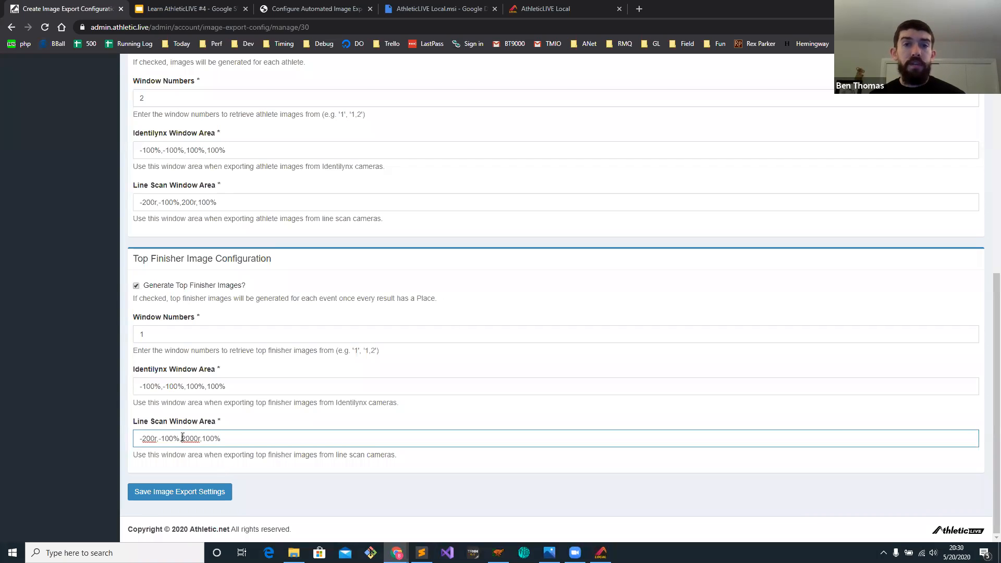
pyautogui.moveTo(182, 437); pyautogui.dragTo(200, 435)
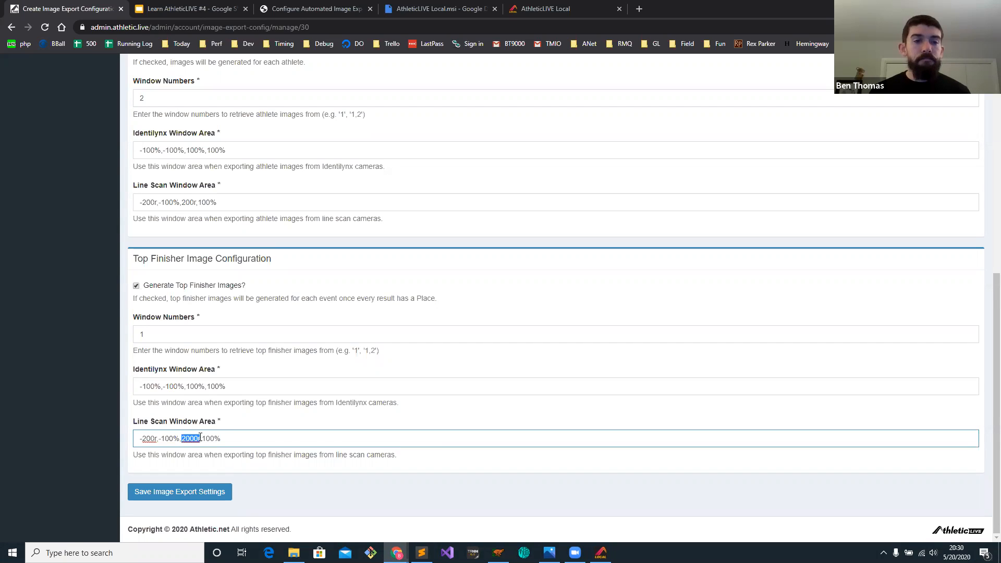
pyautogui.click(380, 360)
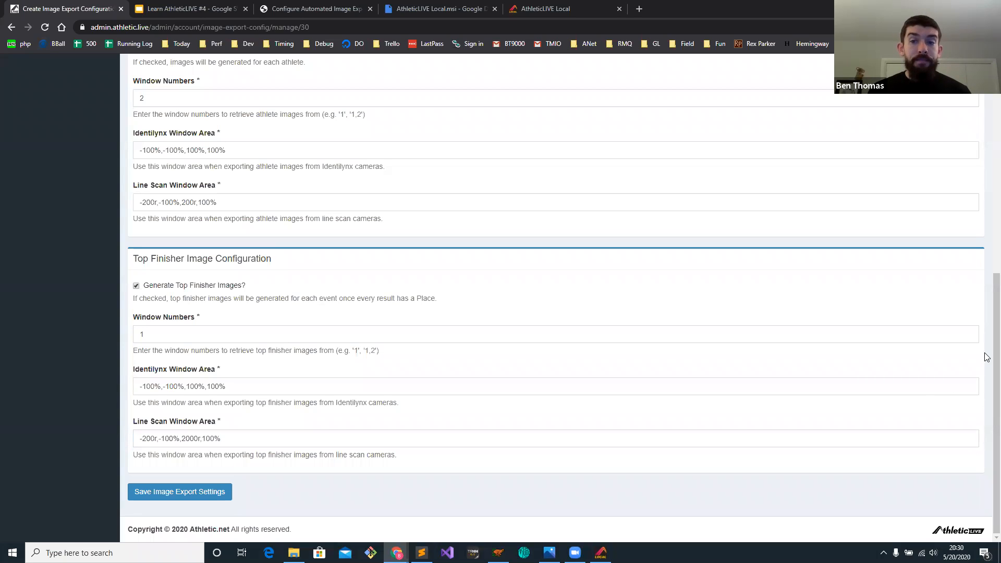
# Review the connection, athlete and top finisher sections of the configuration and save the image export settings.
pyautogui.scroll(3, 986, 344)
pyautogui.scroll(4, 986, 195)
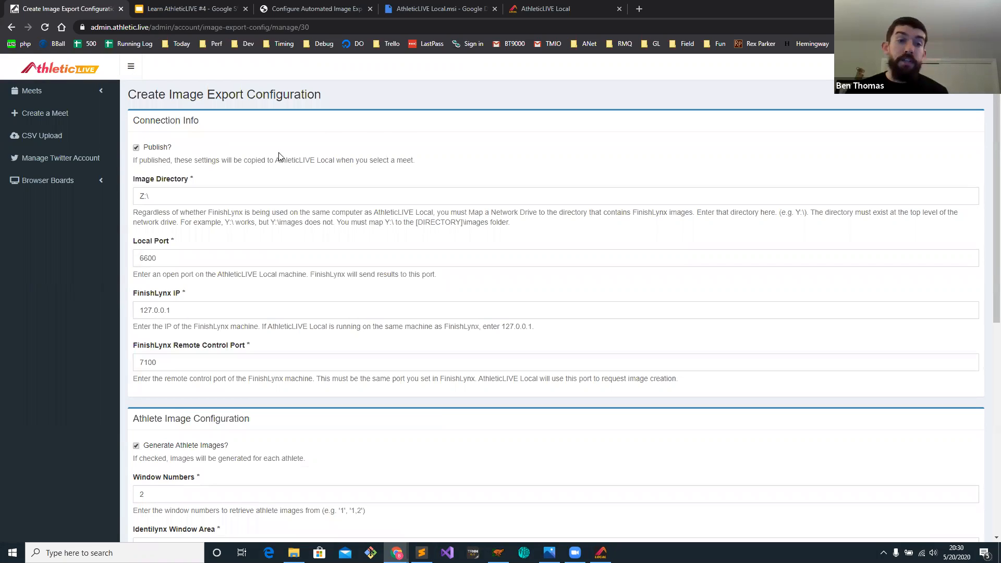
pyautogui.scroll(-4, 174, 287)
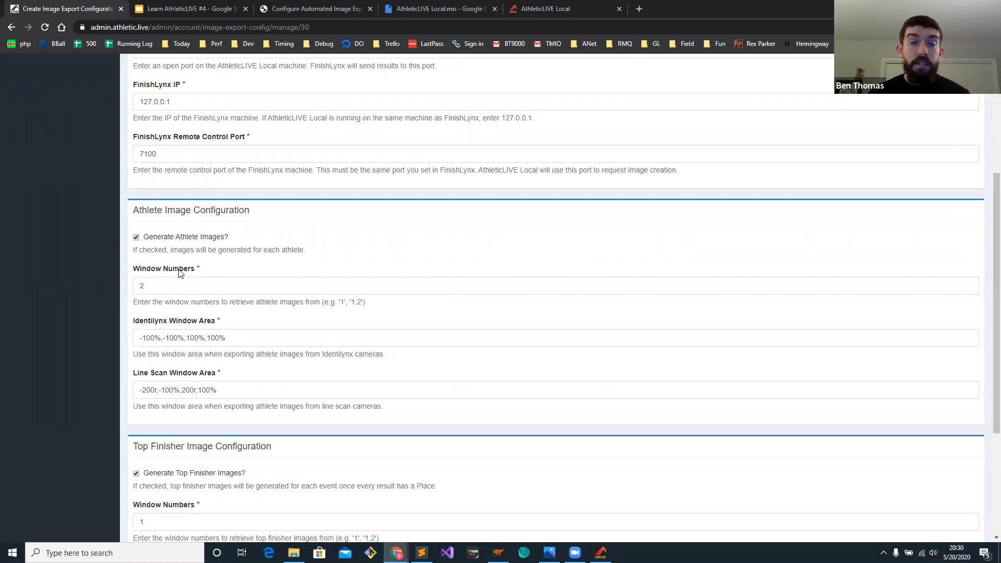
pyautogui.scroll(-4, 179, 272)
pyautogui.click(190, 492)
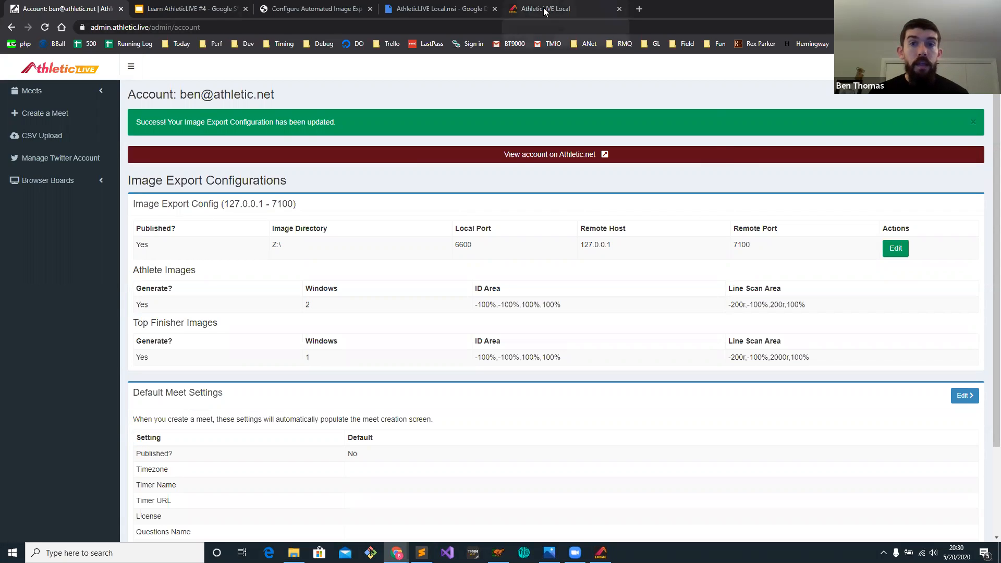
# Return to the Learn AthleticLIVE #4 presentation and show the slide with Steps 1 to 3 of the FinishLynx image workflow.
pyautogui.click(278, 8)
pyautogui.click(206, 8)
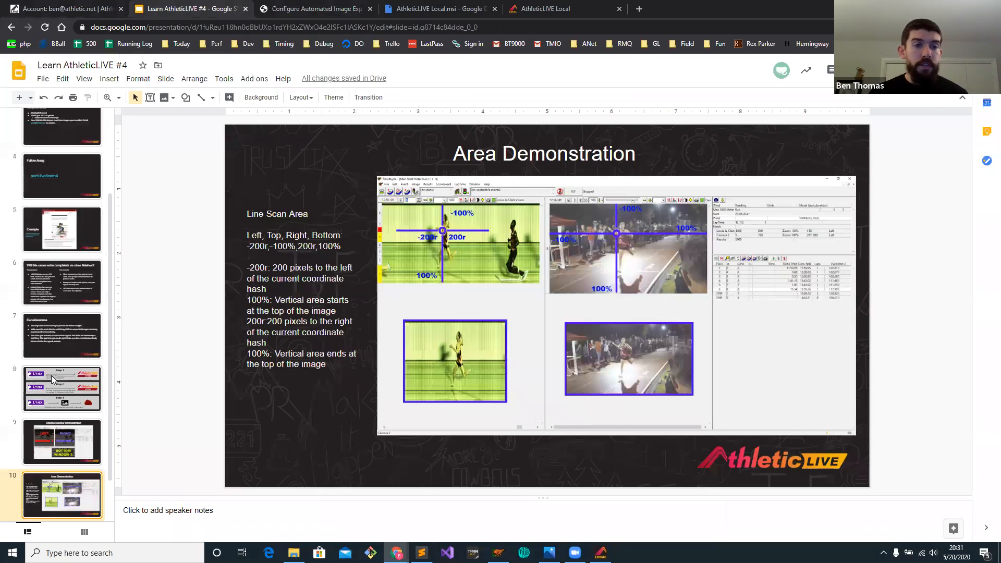
pyautogui.click(78, 389)
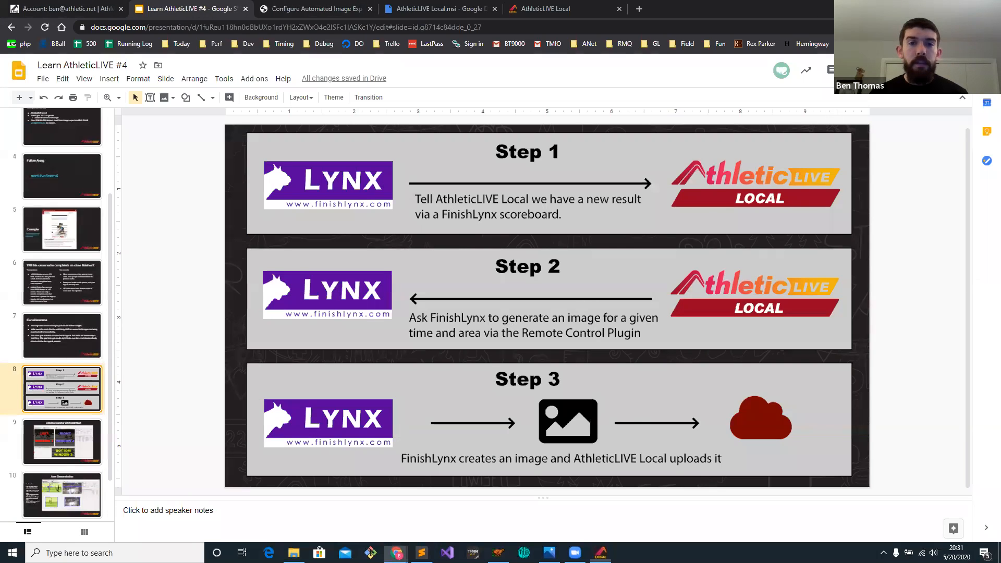
# Switch to the AthleticLIVE Local Settings Overview in the browser.
pyautogui.click(939, 7)
pyautogui.click(396, 553)
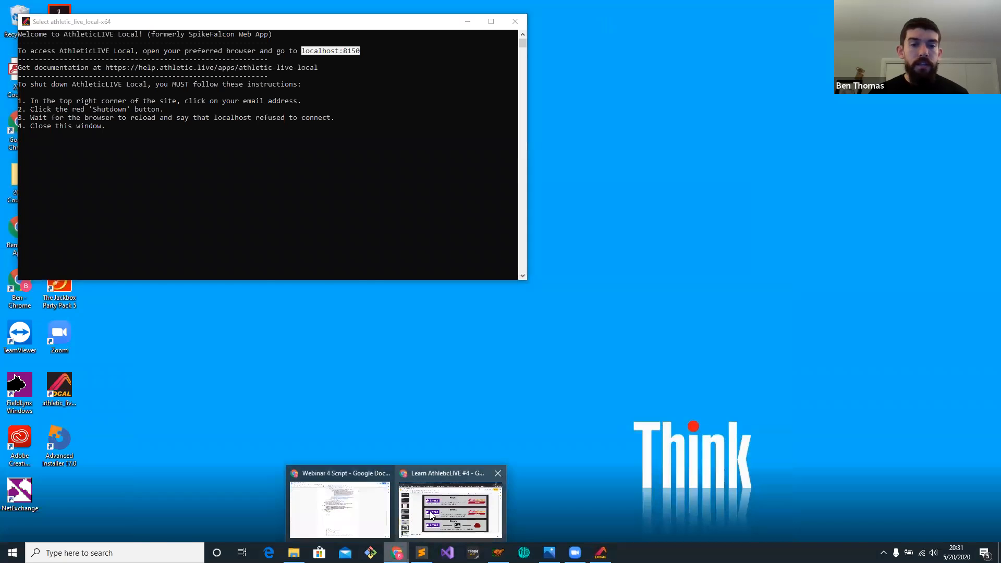
pyautogui.click(434, 518)
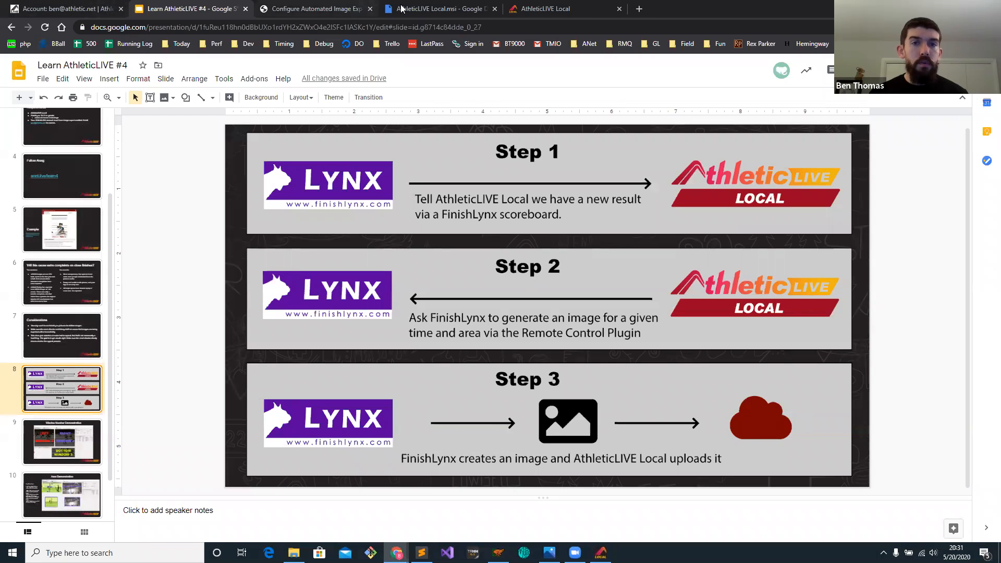
pyautogui.click(561, 9)
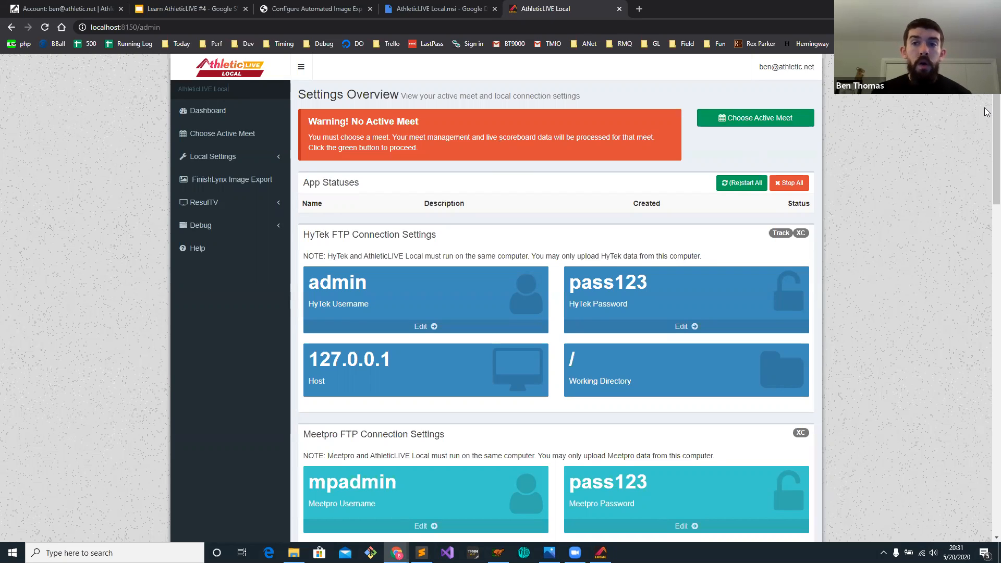
# Open Test Image Export Meet in the AthleticLIVE admin site and examine its FinishLynx Results Scoreboard credentials.
pyautogui.click(50, 9)
pyautogui.click(68, 92)
pyautogui.click(62, 125)
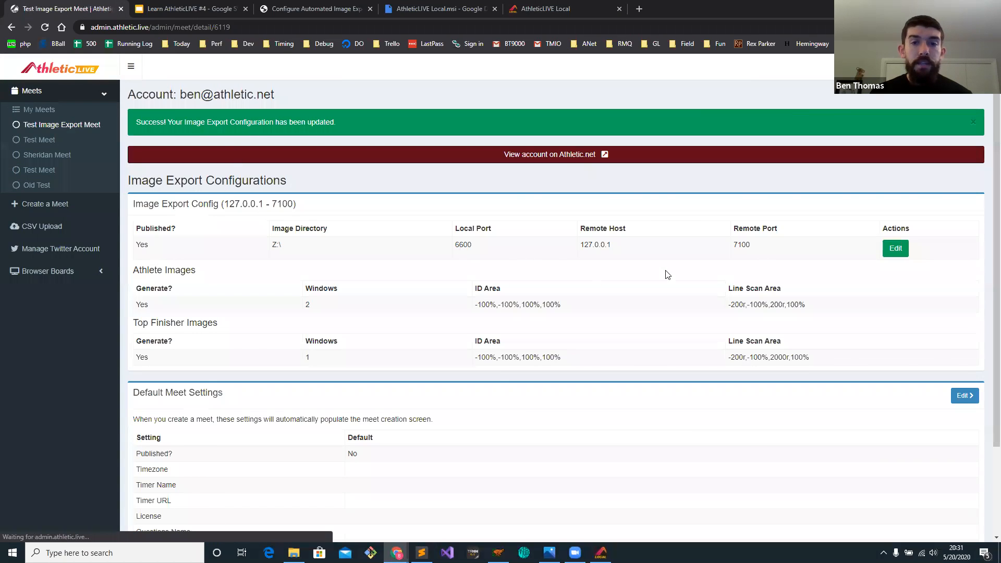
pyautogui.scroll(-6, 641, 276)
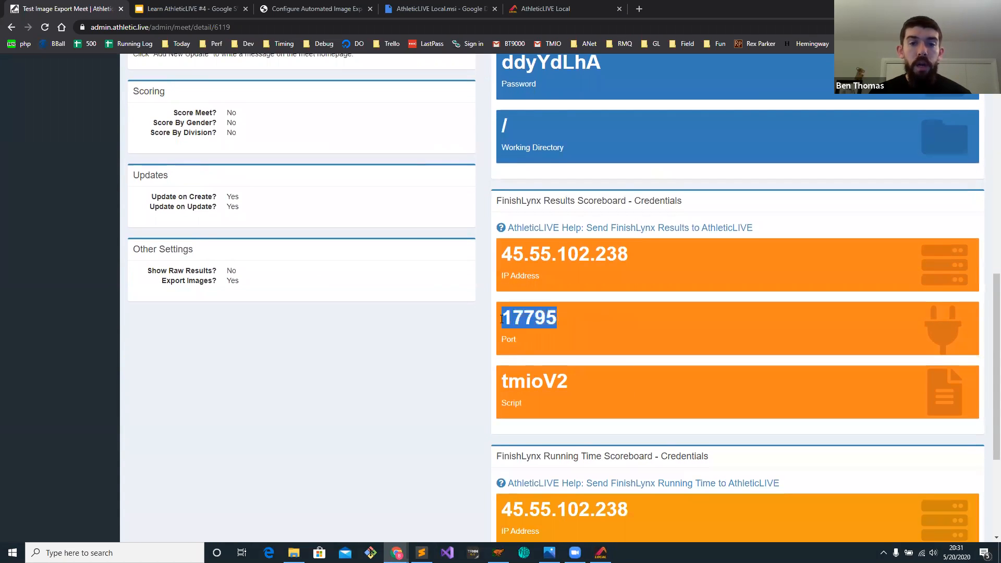
pyautogui.moveTo(629, 255); pyautogui.dragTo(501, 256)
# Switch to FinishLynx and check the IP address and port of the ALive Results scoreboard in the options.
pyautogui.click(498, 552)
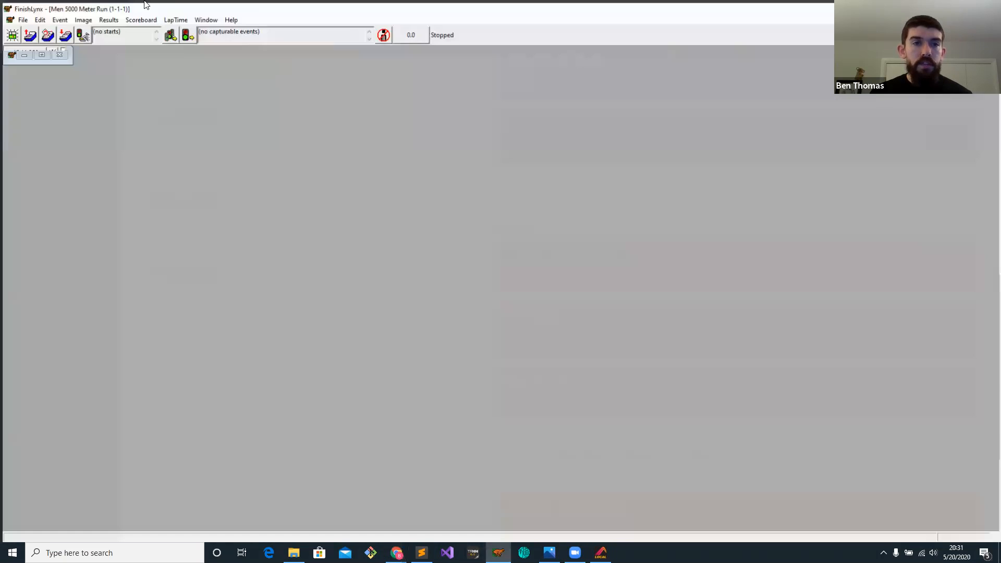
pyautogui.click(134, 19)
pyautogui.scroll(-2, 500, 194)
pyautogui.click(475, 184)
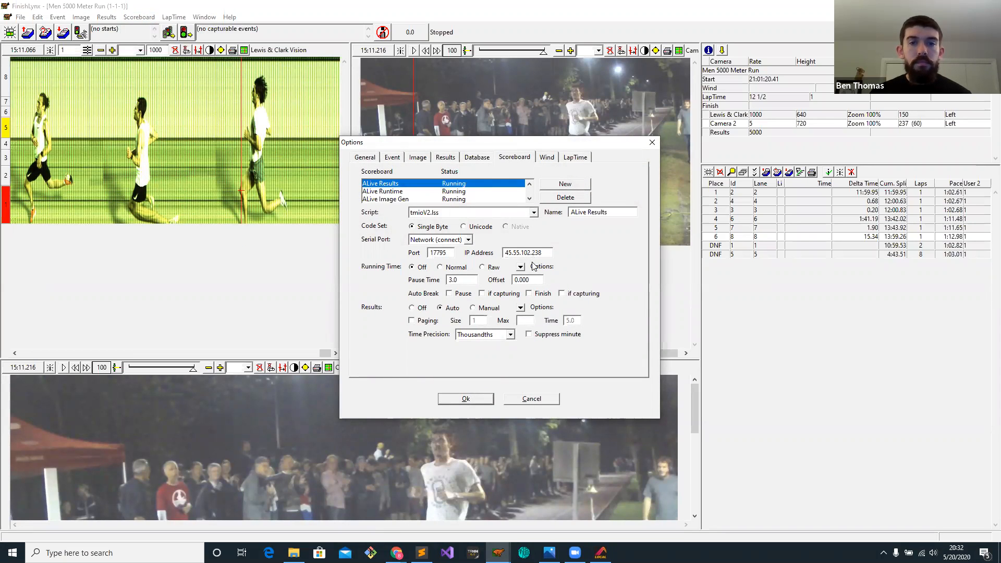
pyautogui.doubleClick(451, 253)
pyautogui.click(450, 253)
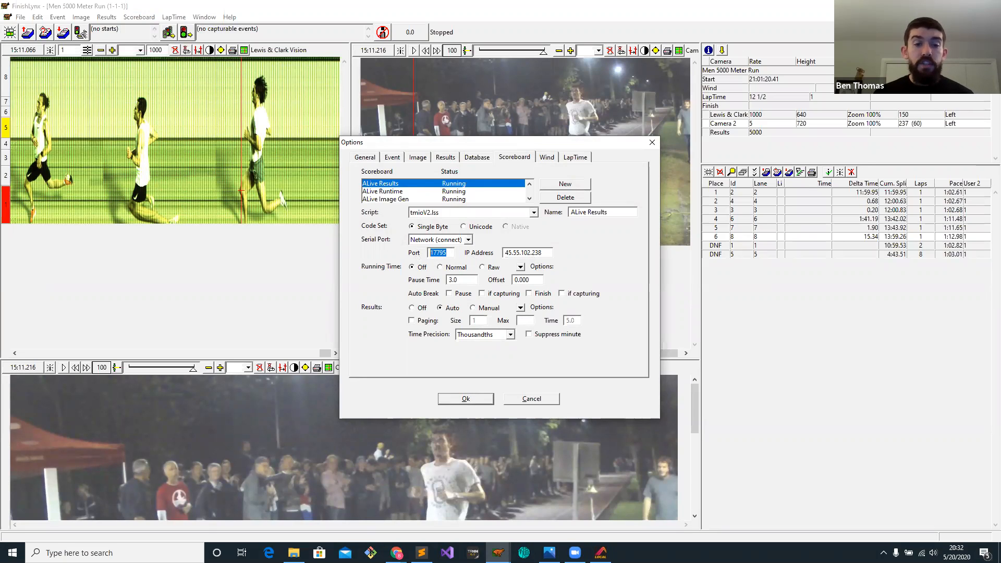
# Return to AthleticLIVE Local and examine the results and runtime ports in the FinishLynx Track Connection Settings.
pyautogui.click(396, 553)
pyautogui.click(433, 531)
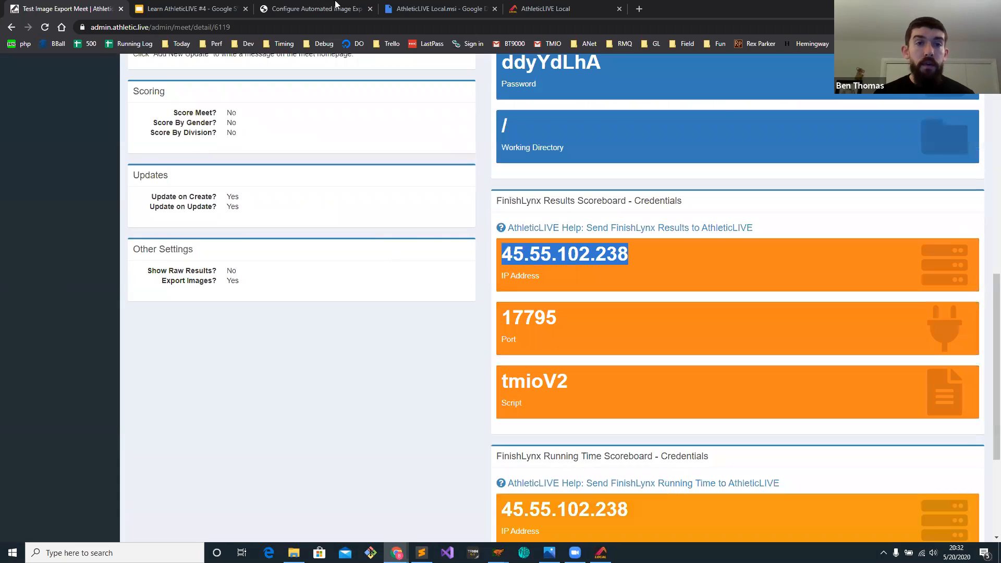
pyautogui.click(553, 10)
pyautogui.scroll(-15, 430, 309)
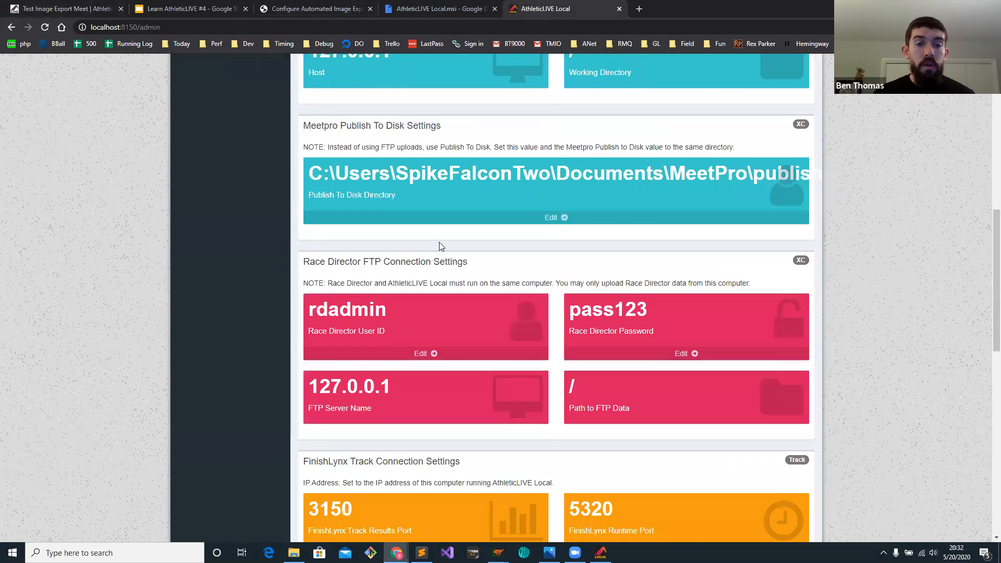
pyautogui.moveTo(356, 252); pyautogui.dragTo(305, 252)
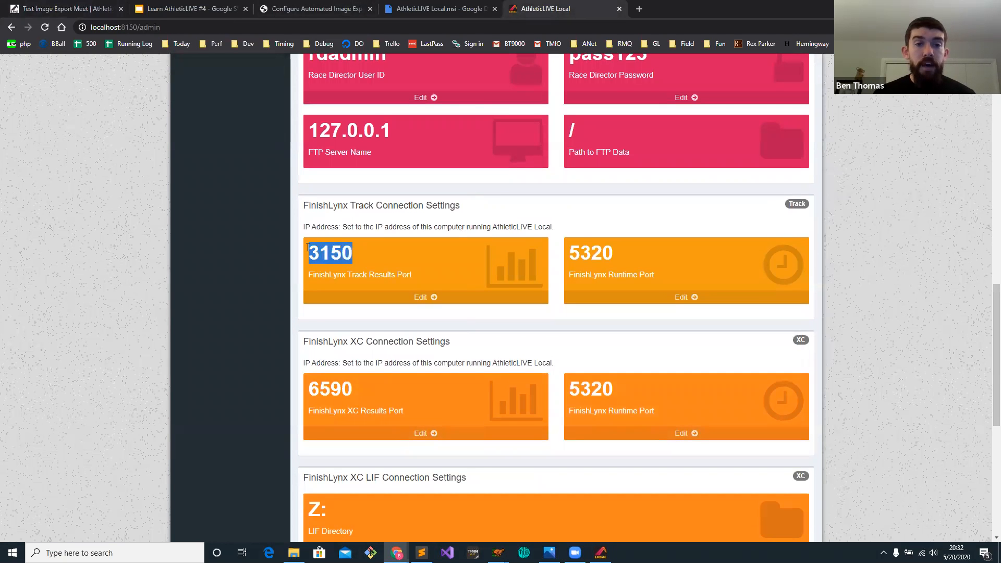
pyautogui.doubleClick(391, 275)
pyautogui.doubleClick(623, 275)
pyautogui.moveTo(351, 254); pyautogui.dragTo(308, 255)
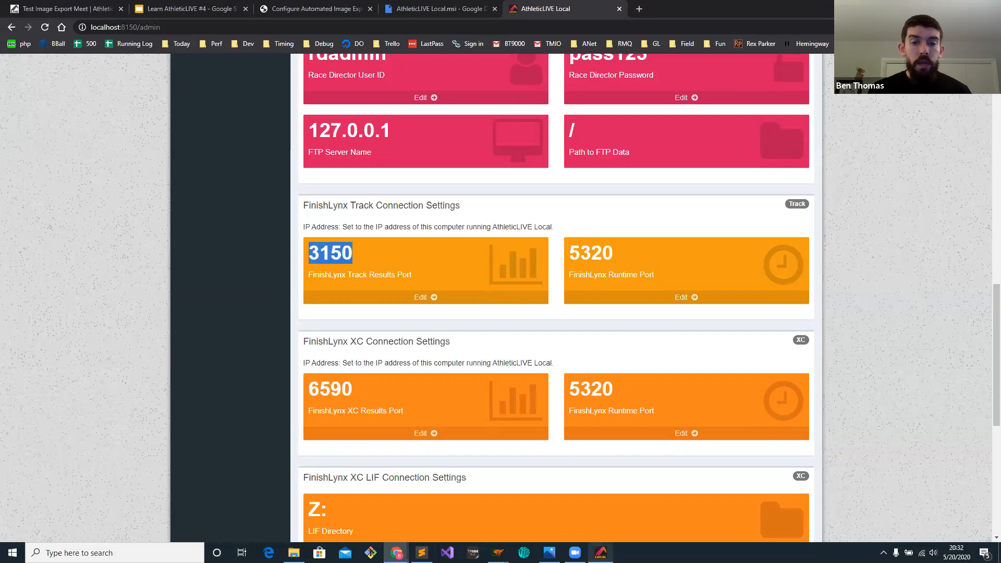
# Switch to the FinishLynx options and set the ALive Results scoreboard's IP address to 127.0.0.1 and port to 3150.
pyautogui.moveTo(600, 553)
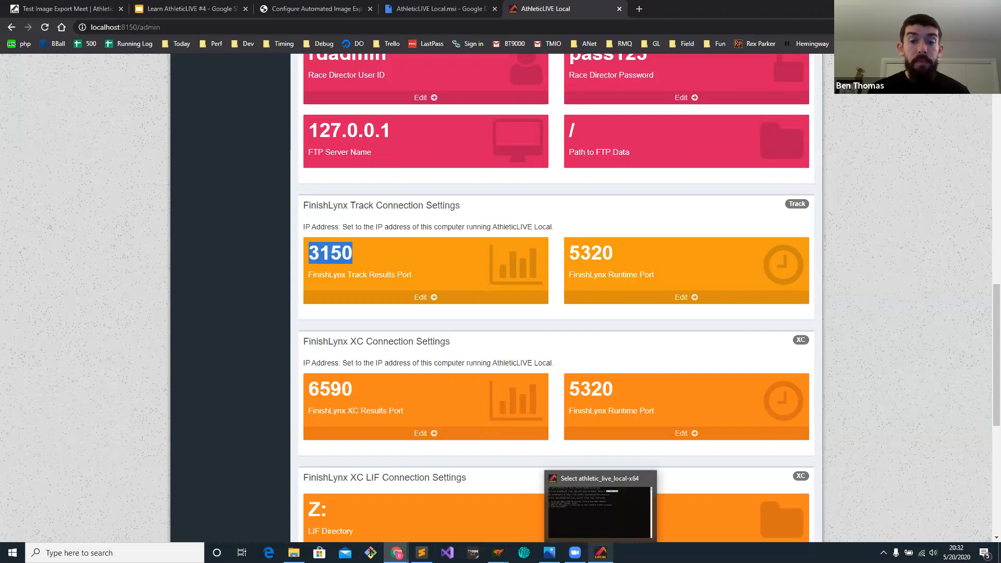
pyautogui.moveTo(549, 552)
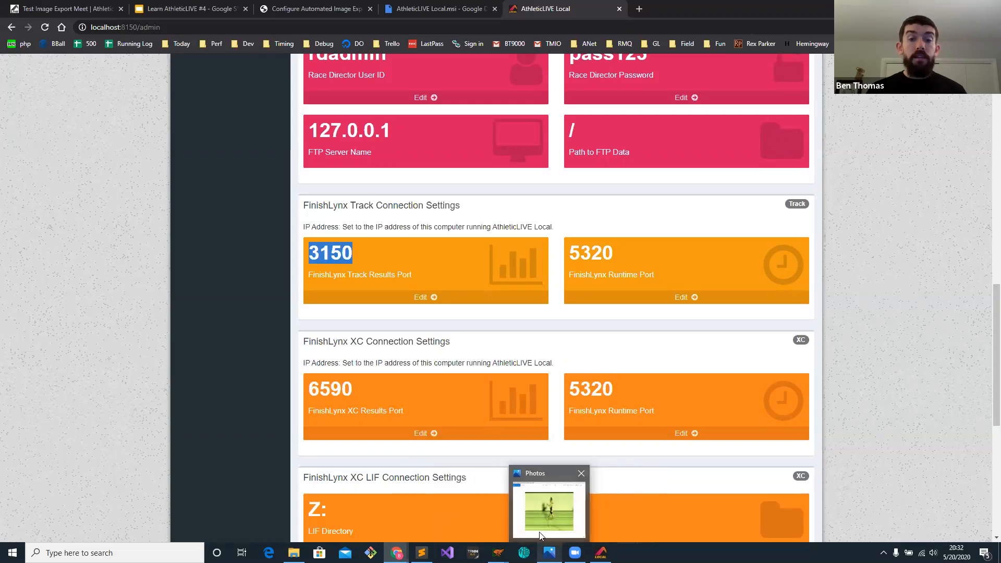
pyautogui.moveTo(498, 552)
pyautogui.click(537, 529)
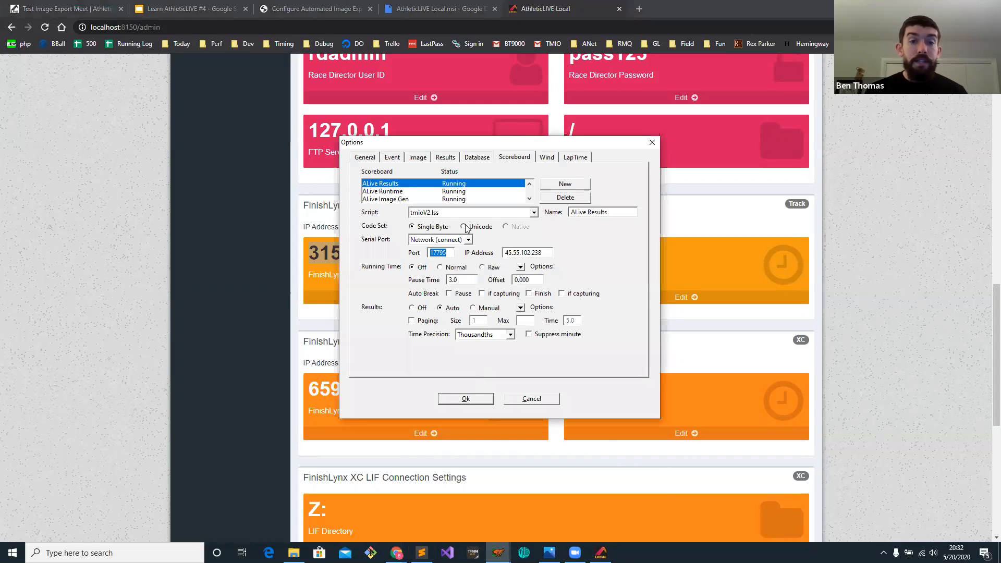
pyautogui.moveTo(547, 253); pyautogui.dragTo(502, 253)
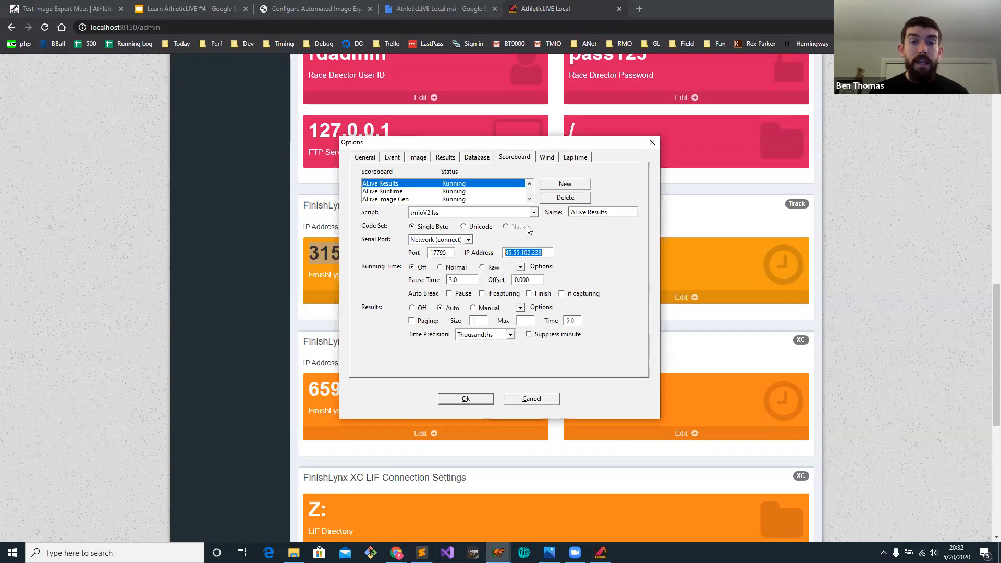
pyautogui.write('217.')
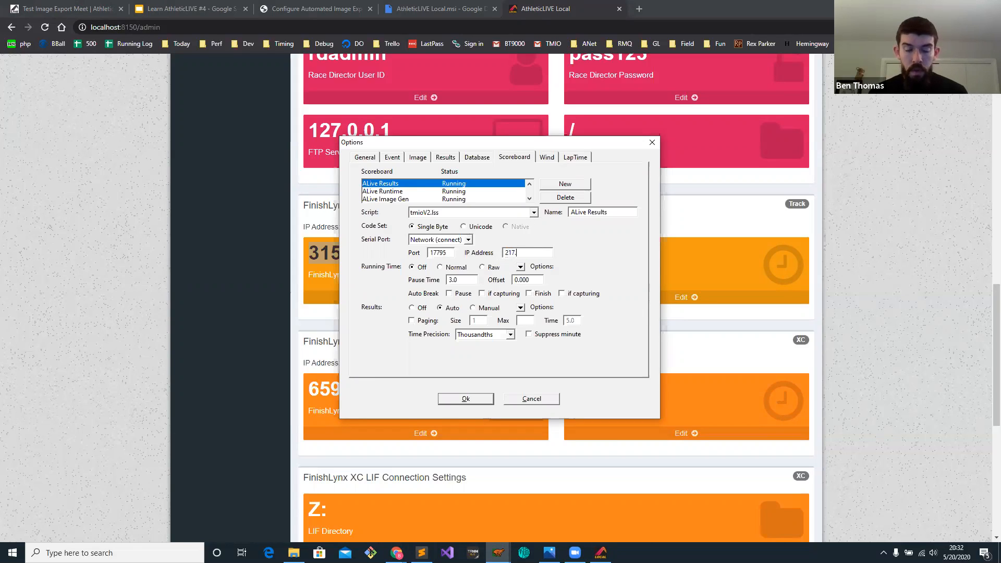
pyautogui.press('BackSpace')
pyautogui.press('BackSpace')
pyautogui.press('BackSpace')
pyautogui.press('BackSpace')
pyautogui.press('BackSpace')
pyautogui.press('BackSpace')
pyautogui.press('BackSpace')
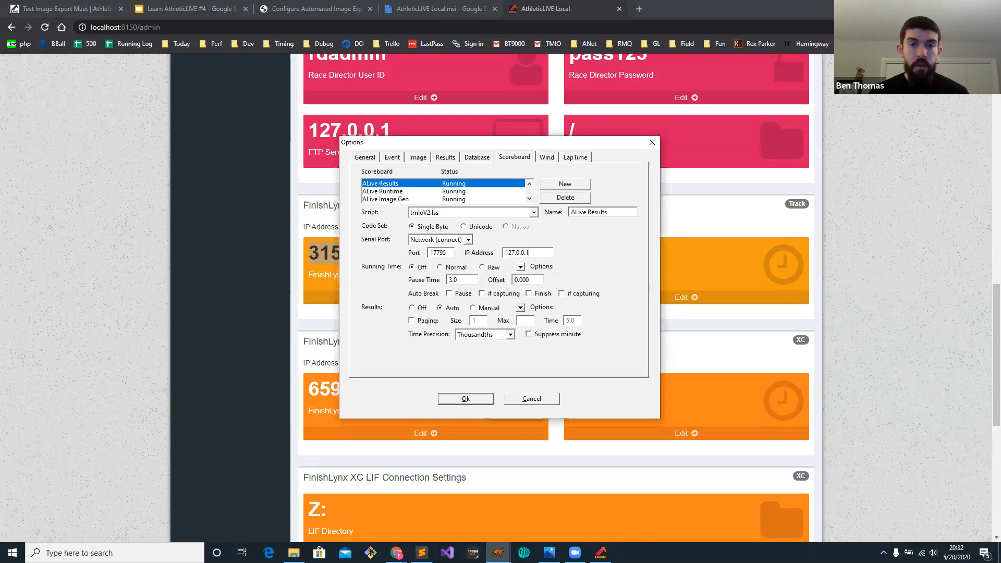
pyautogui.doubleClick(448, 254)
pyautogui.write('3150')
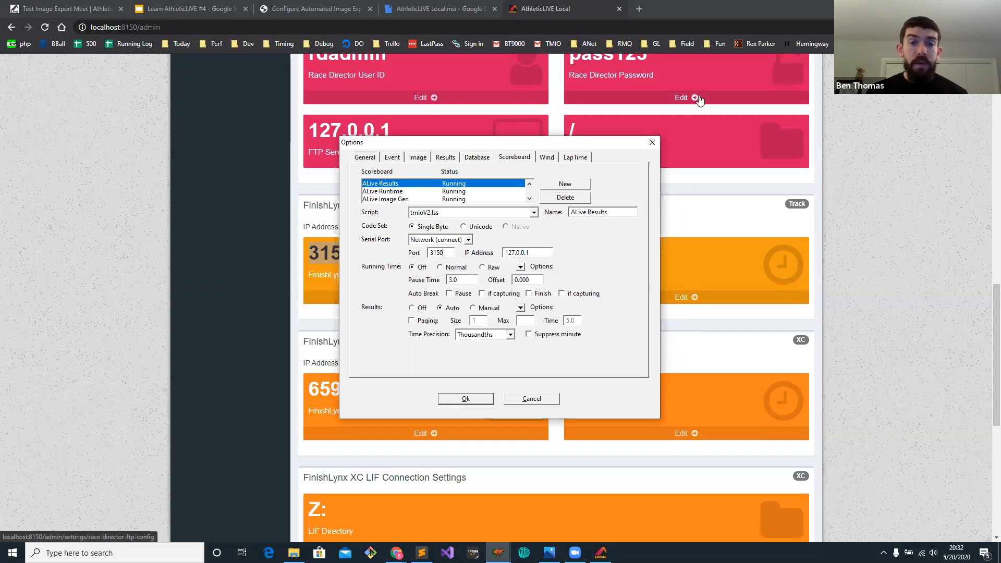
# Set the ALive Runtime scoreboard's IP address to 127.0.0.1 and port to 5320, and save the scoreboard options.
pyautogui.click(395, 192)
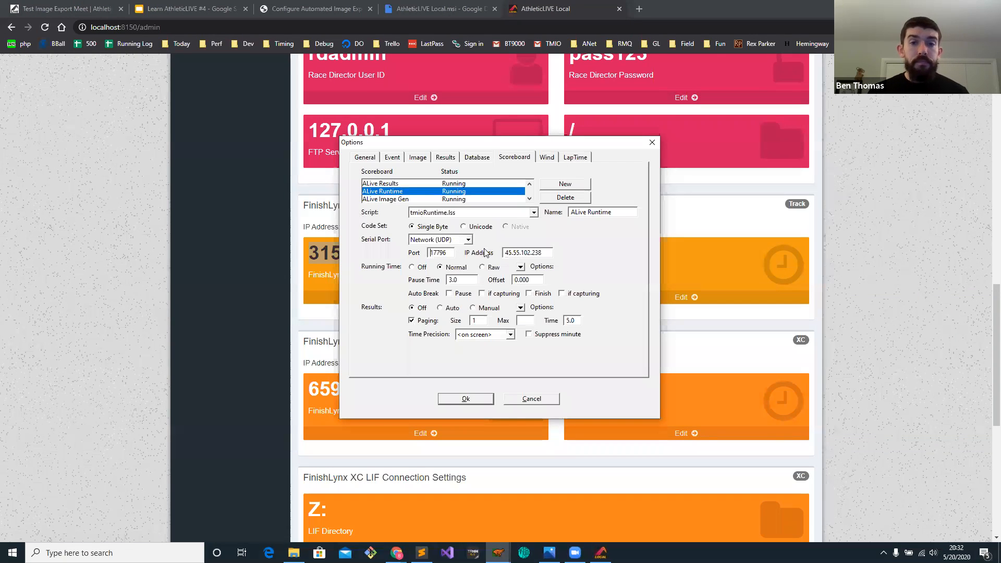
pyautogui.doubleClick(542, 252)
pyautogui.moveTo(477, 145); pyautogui.dragTo(315, 144)
pyautogui.write('127.0.0.1')
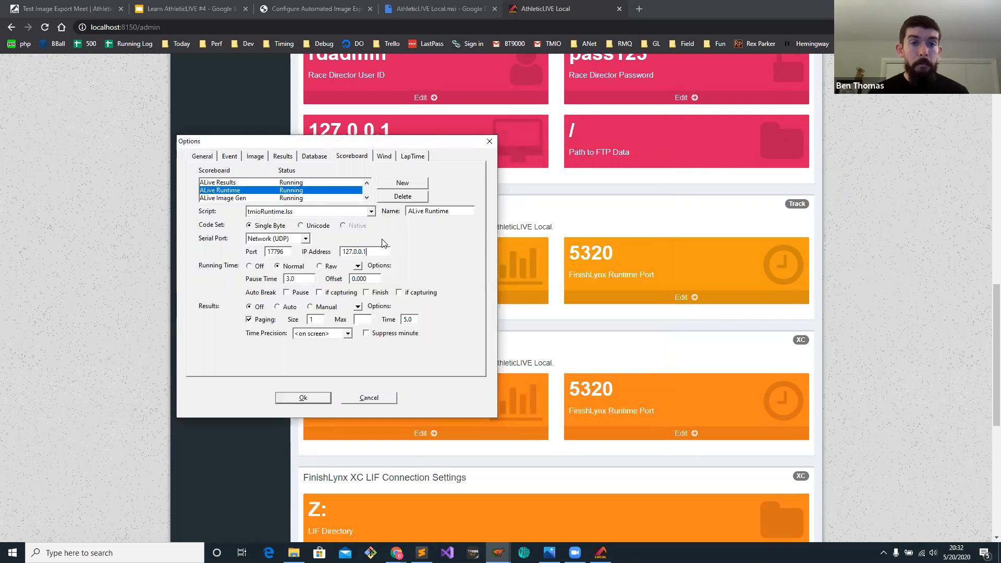
pyautogui.doubleClick(271, 249)
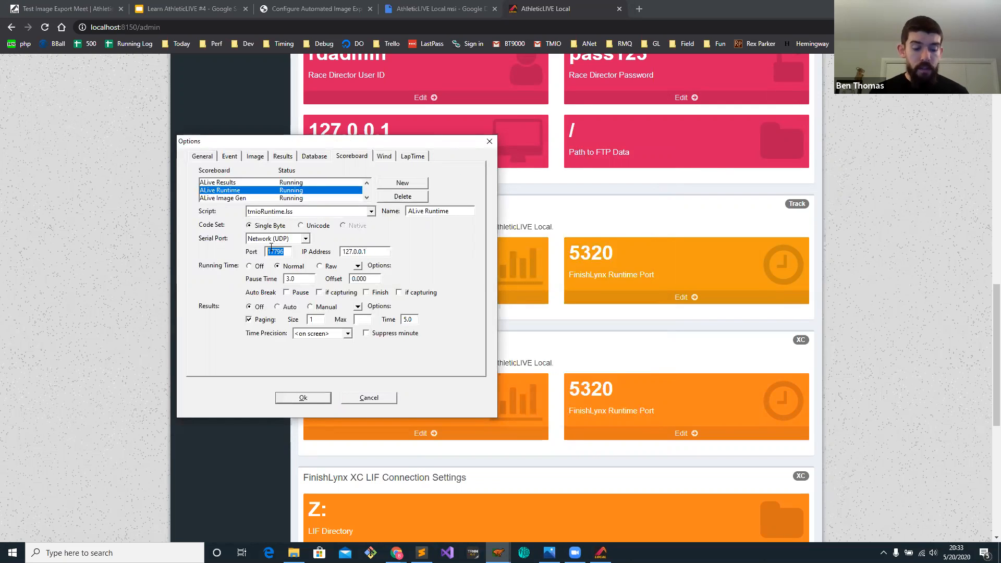
pyautogui.write('5320')
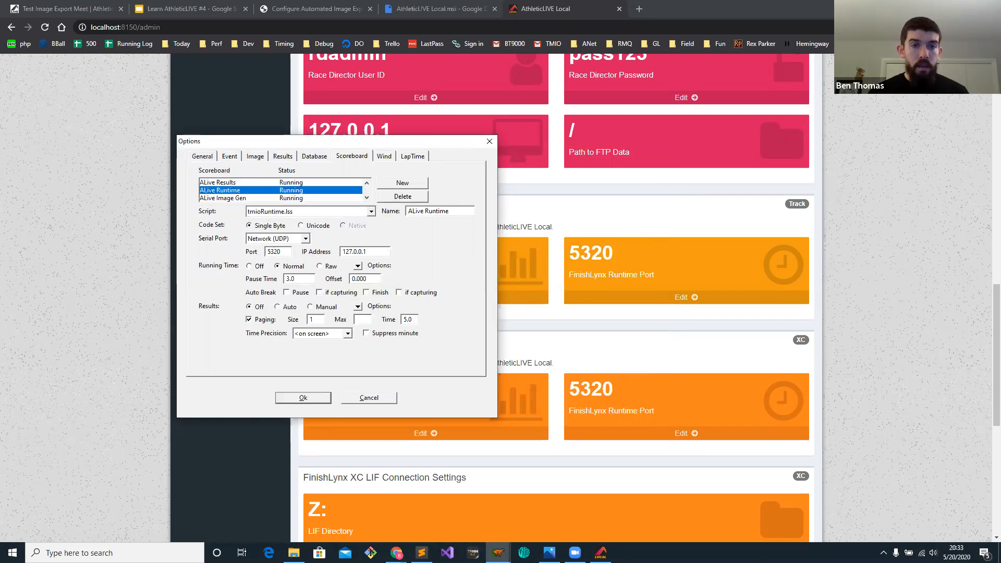
pyautogui.click(303, 398)
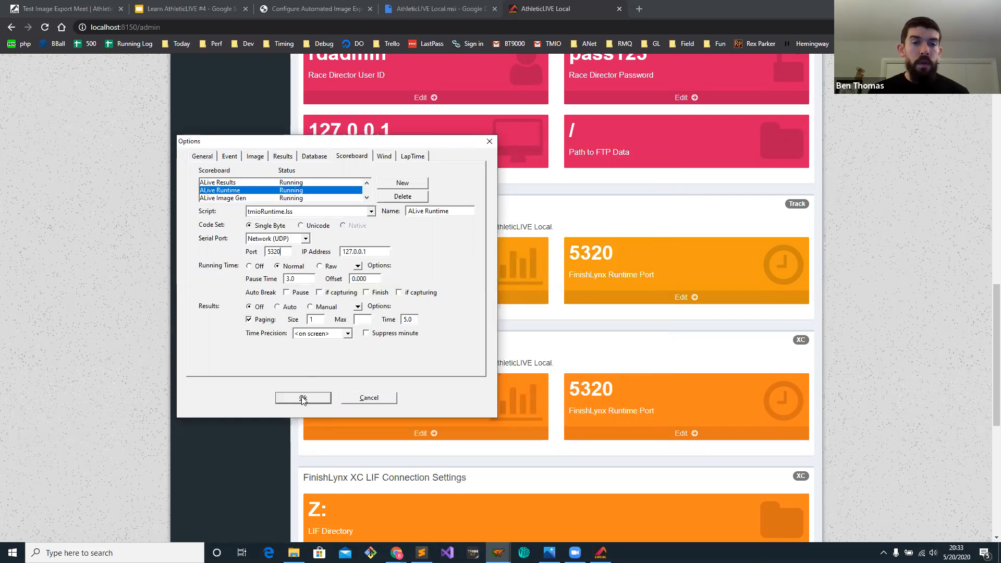
pyautogui.click(302, 398)
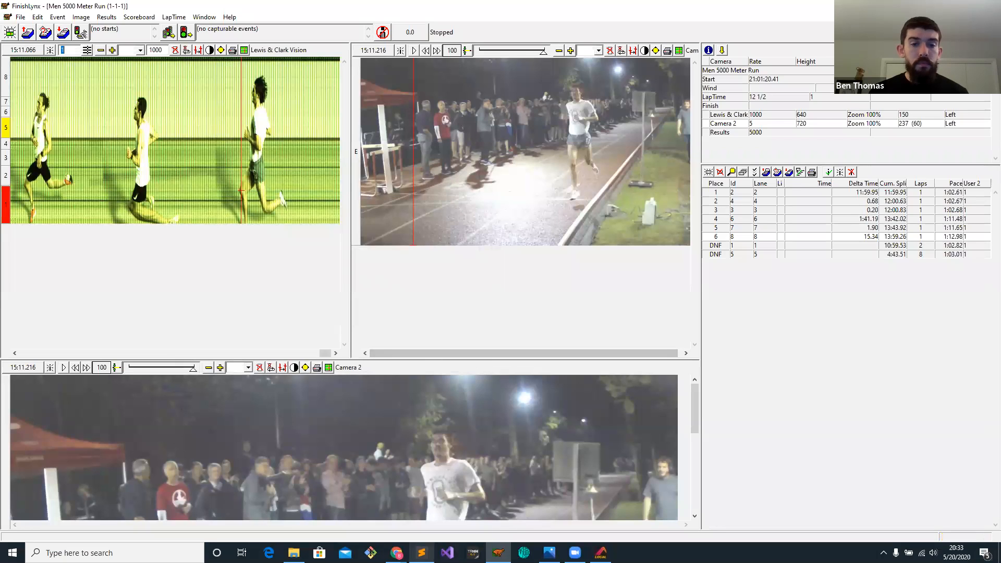
# Return to AthleticLIVE Local and select Test Image Export Meet (Starts on Wednesday, May 20th, 2020) as the active meet.
pyautogui.moveTo(396, 552)
pyautogui.click(451, 503)
pyautogui.scroll(10, 563, 240)
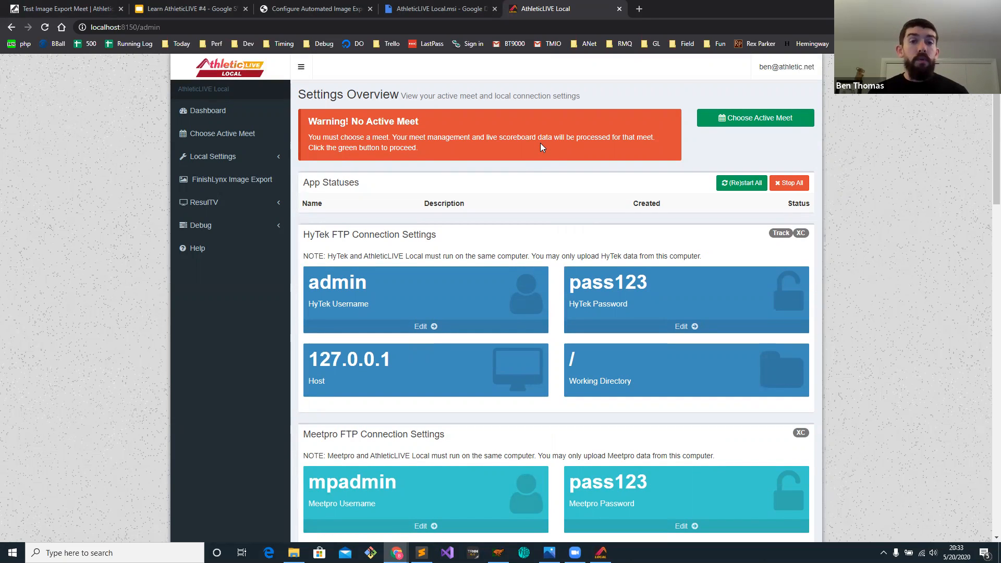
pyautogui.moveTo(388, 119); pyautogui.dragTo(321, 119)
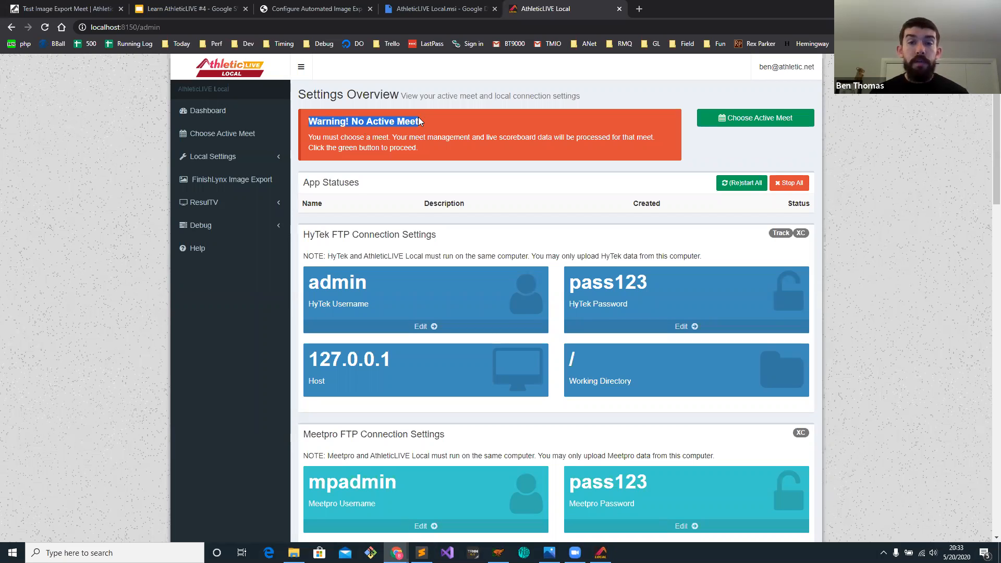
pyautogui.click(752, 121)
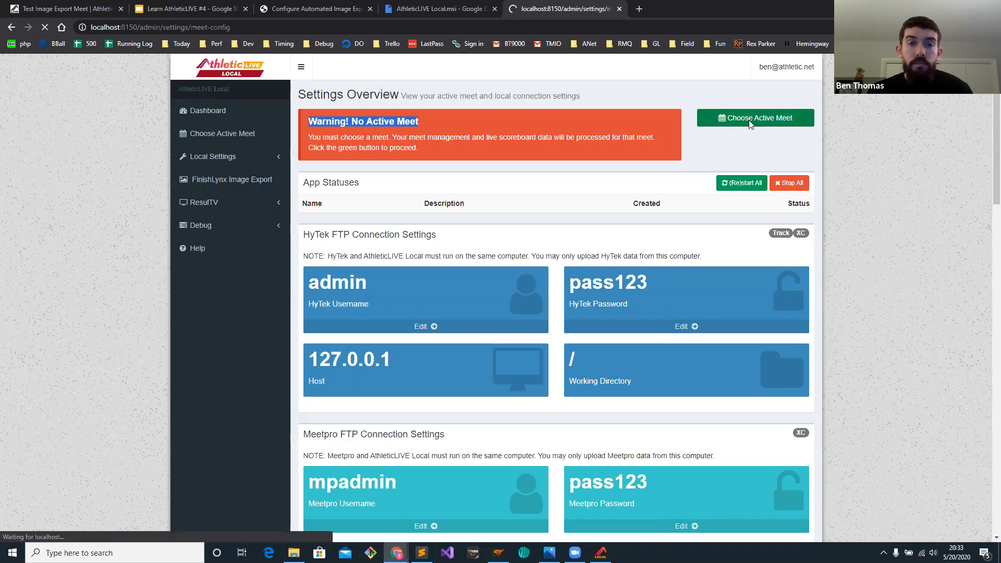
pyautogui.click(598, 138)
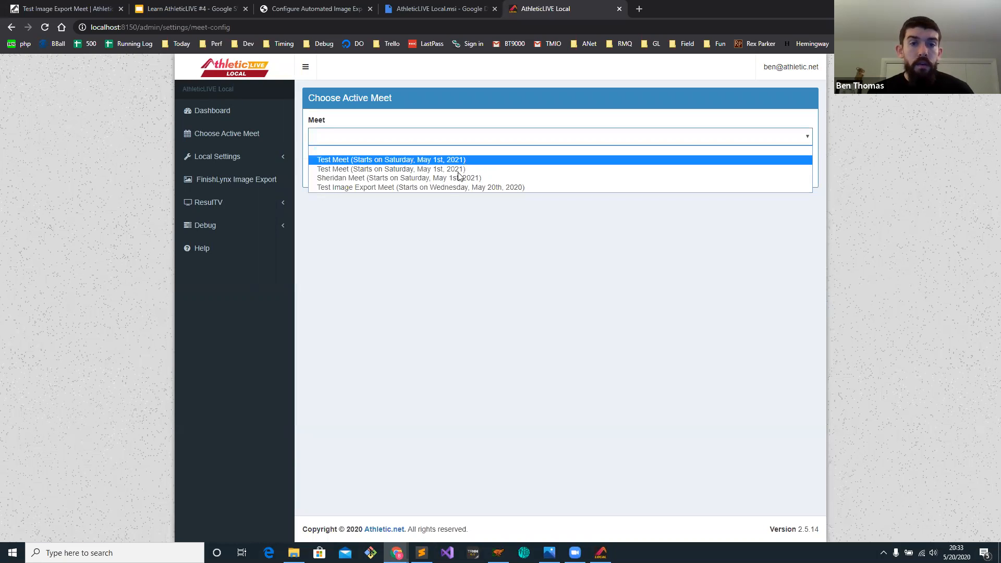
pyautogui.click(447, 189)
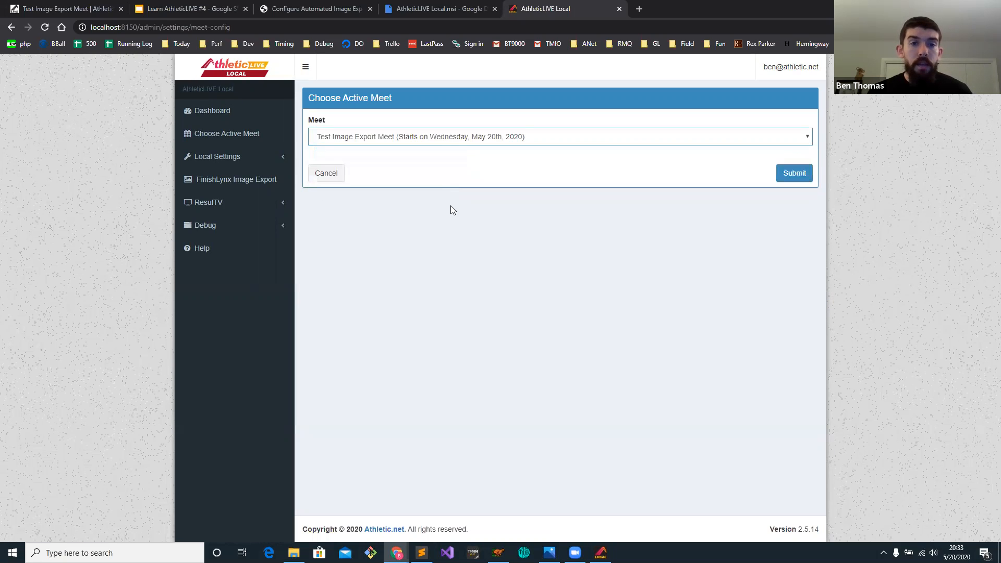
# Check the meet's name in the AthleticLIVE admin site and submit the active meet choice in AthleticLIVE Local.
pyautogui.click(68, 9)
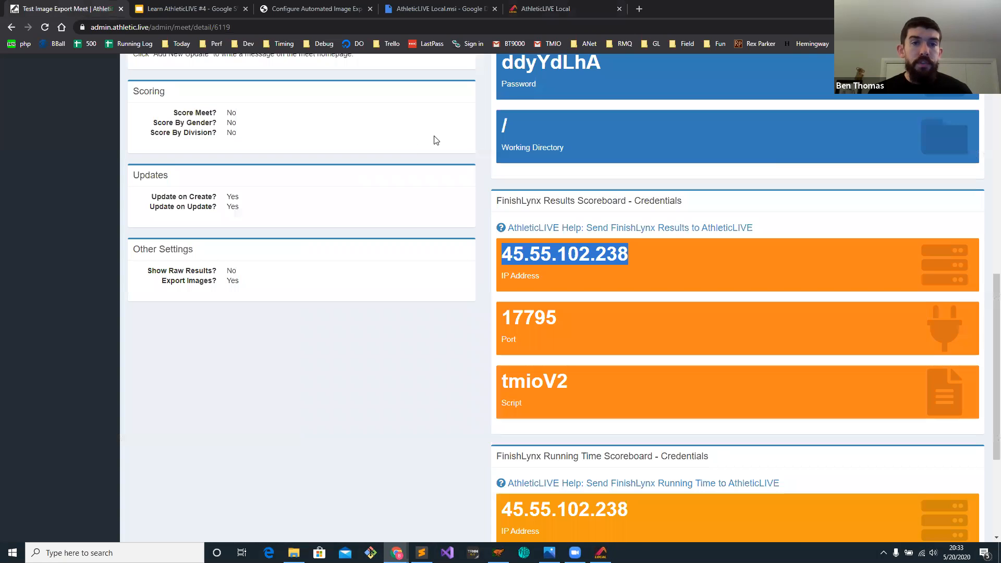
pyautogui.scroll(10, 424, 138)
pyautogui.moveTo(210, 96); pyautogui.dragTo(129, 95)
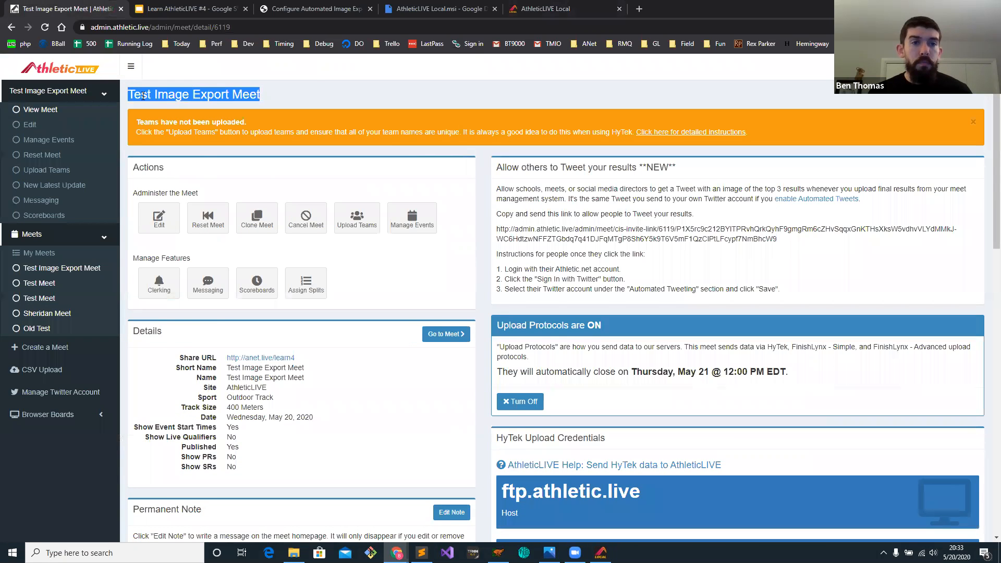
pyautogui.click(557, 8)
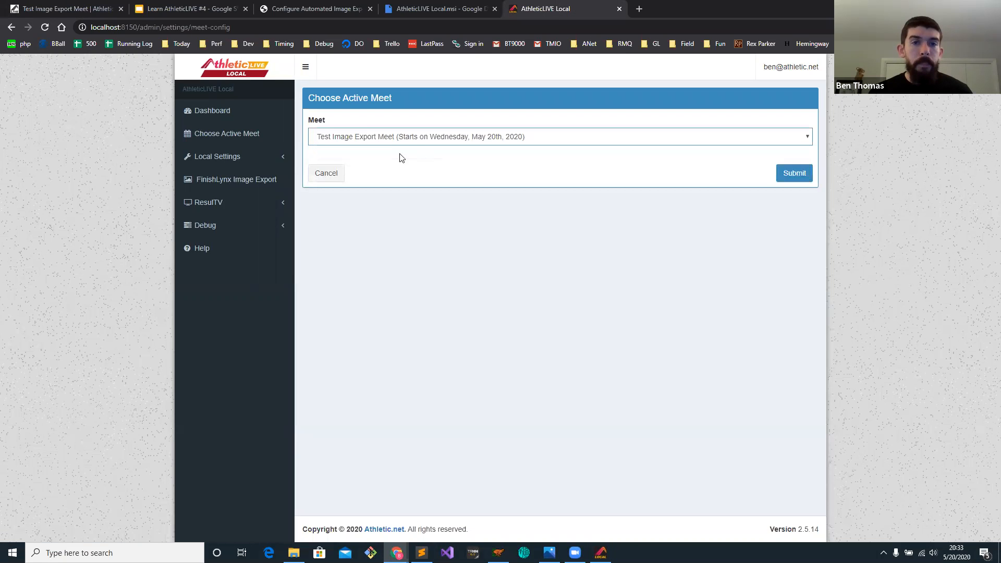
pyautogui.click(801, 176)
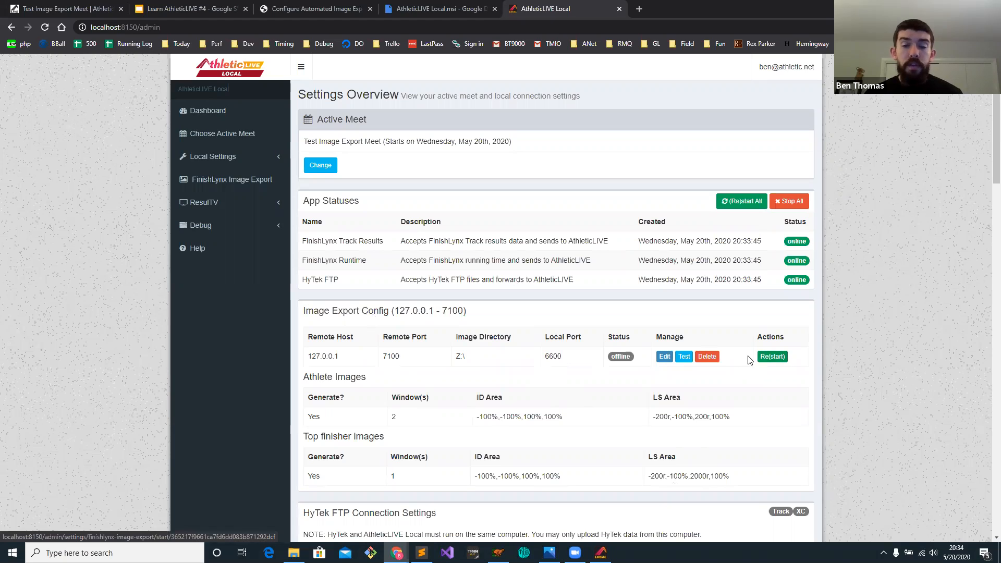
# Open the image export test, switch to FinishLynx and place the time cursor on a finisher's torso in the Men 5000 Meter Run line-scan image.
pyautogui.click(682, 357)
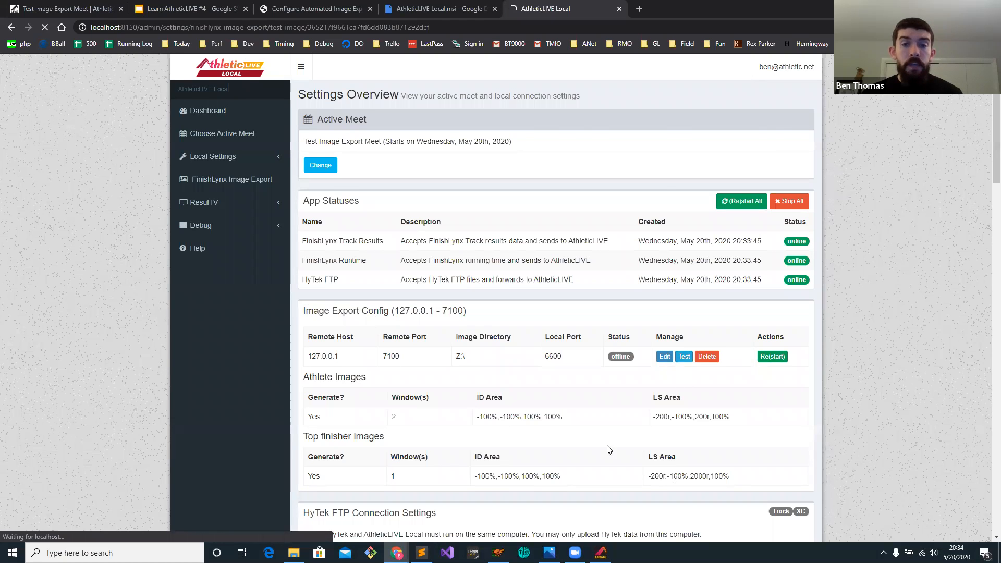
pyautogui.click(498, 553)
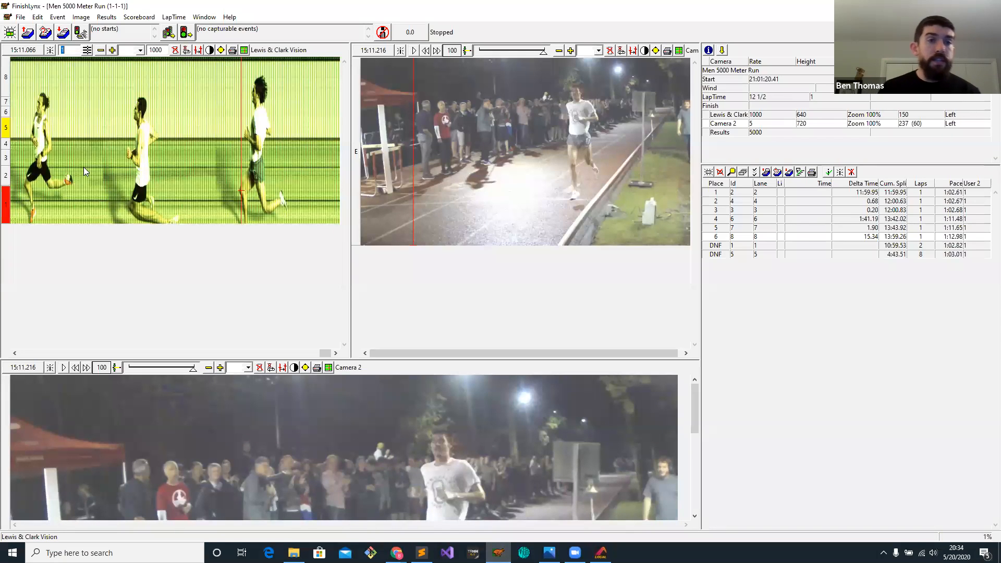
pyautogui.click(121, 147)
pyautogui.scroll(10, 120, 148)
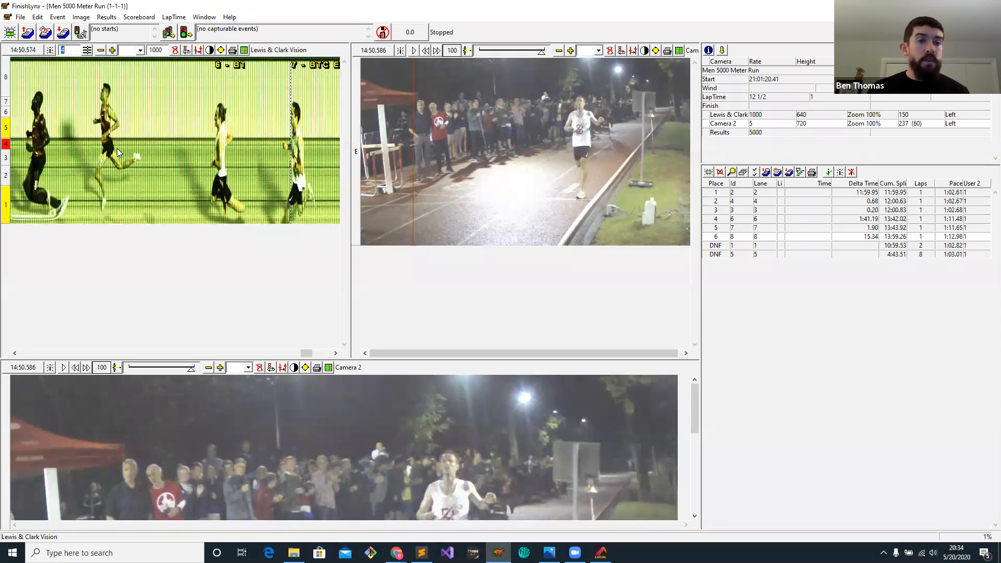
pyautogui.scroll(5, 117, 148)
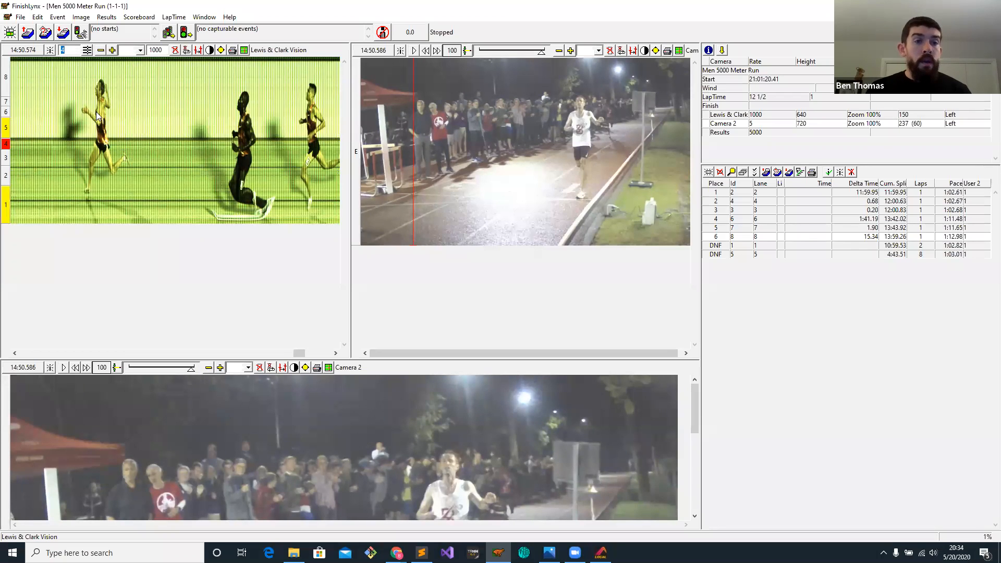
pyautogui.click(96, 111)
pyautogui.moveTo(92, 111); pyautogui.dragTo(95, 110)
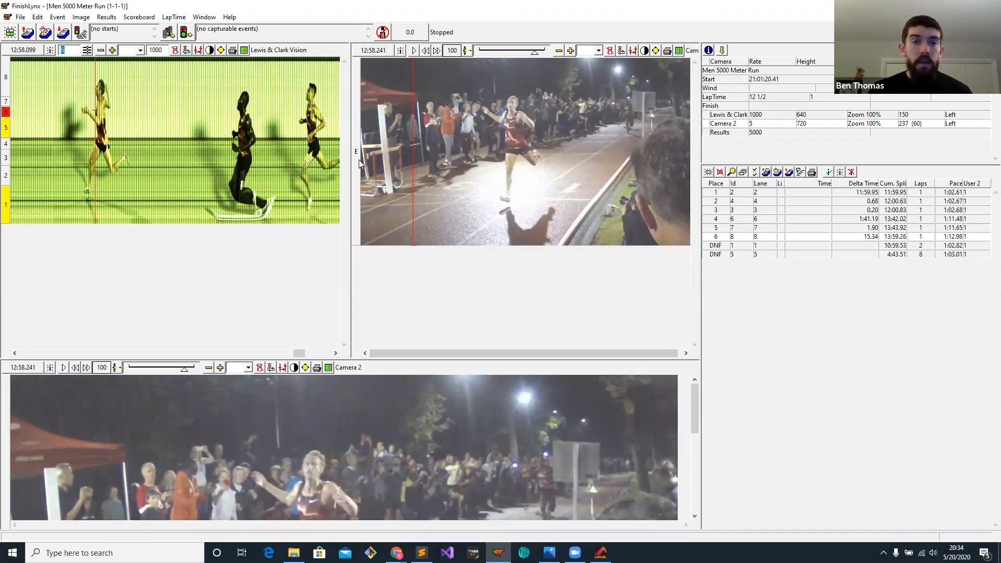
# Return to AthleticLIVE Local and run a test image export of type Athlete at time 12:58.09.
pyautogui.hotkey('alt', 'Tab')
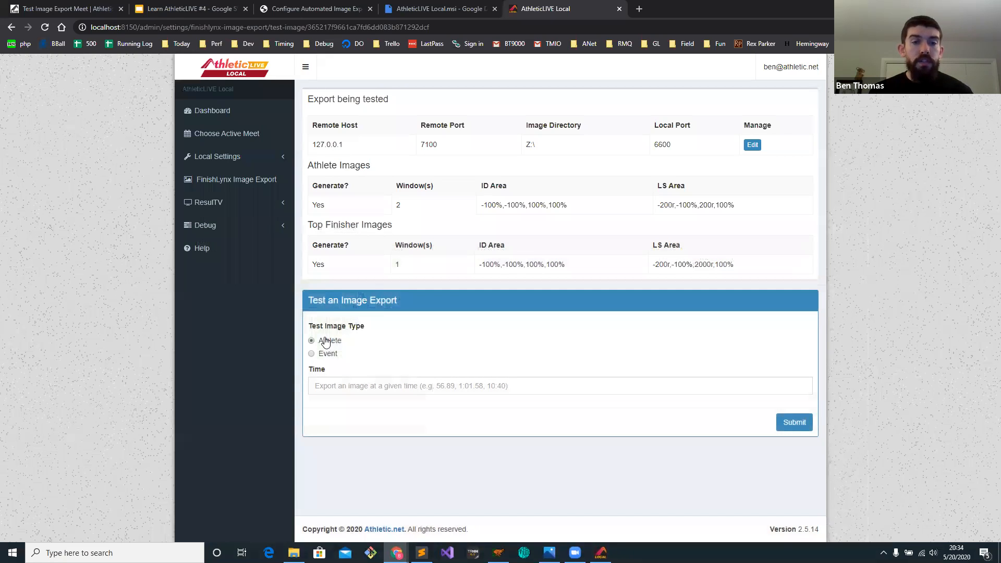
pyautogui.click(410, 392)
pyautogui.write('12')
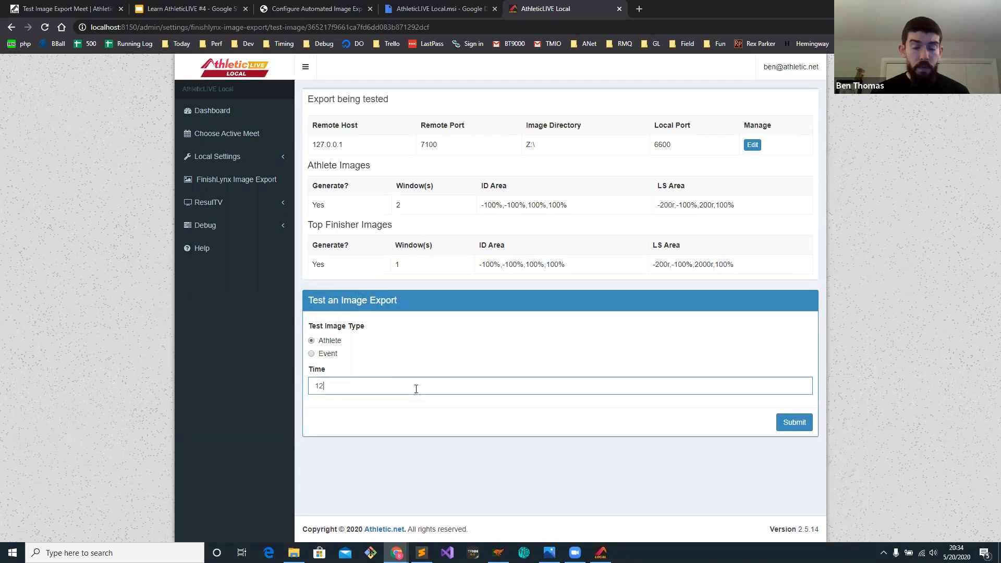
pyautogui.write(':58.09')
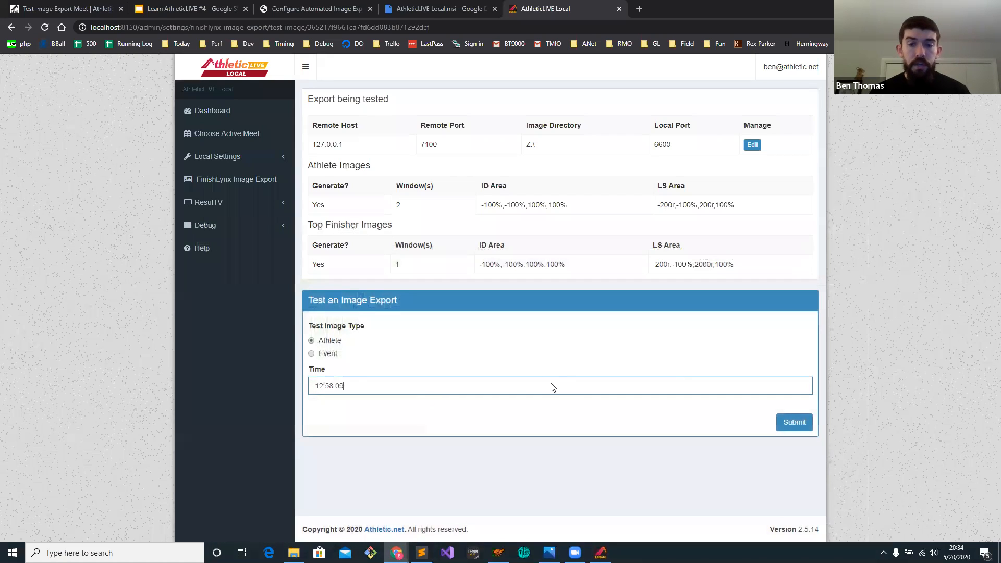
pyautogui.click(795, 427)
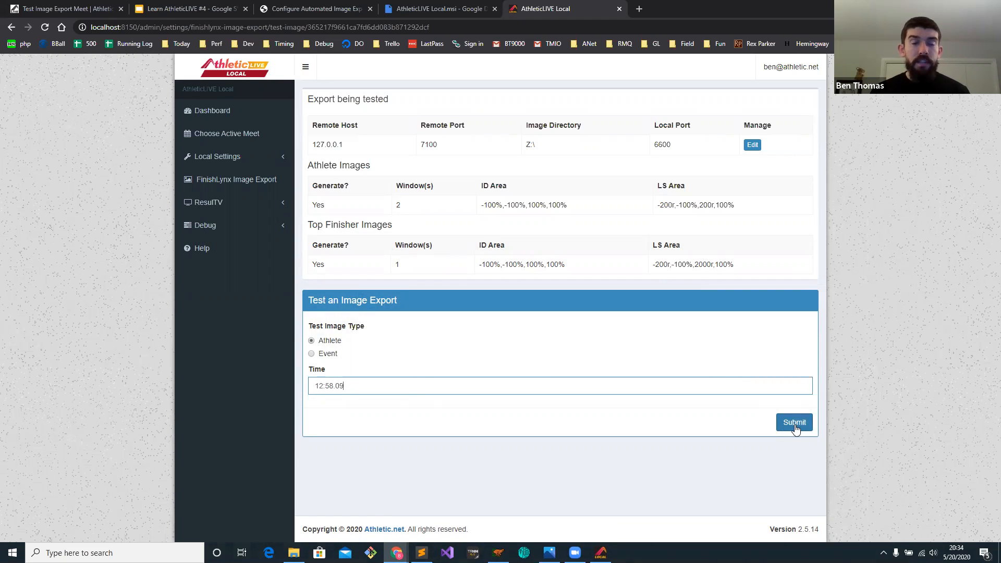
pyautogui.click(795, 425)
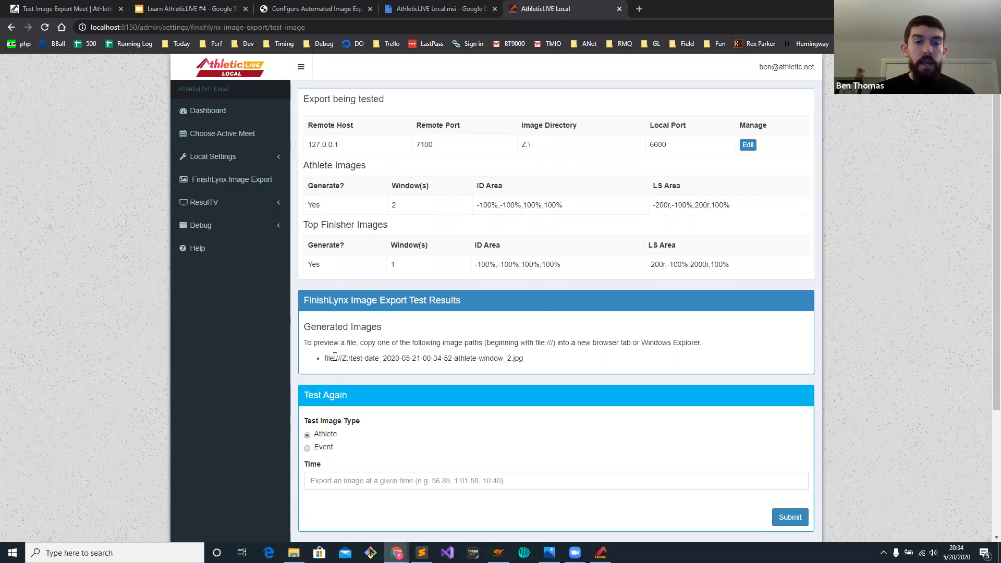
# Look for the exported test JPG on the Z: drive in File Explorer, sorting the files by date modified.
pyautogui.click(294, 553)
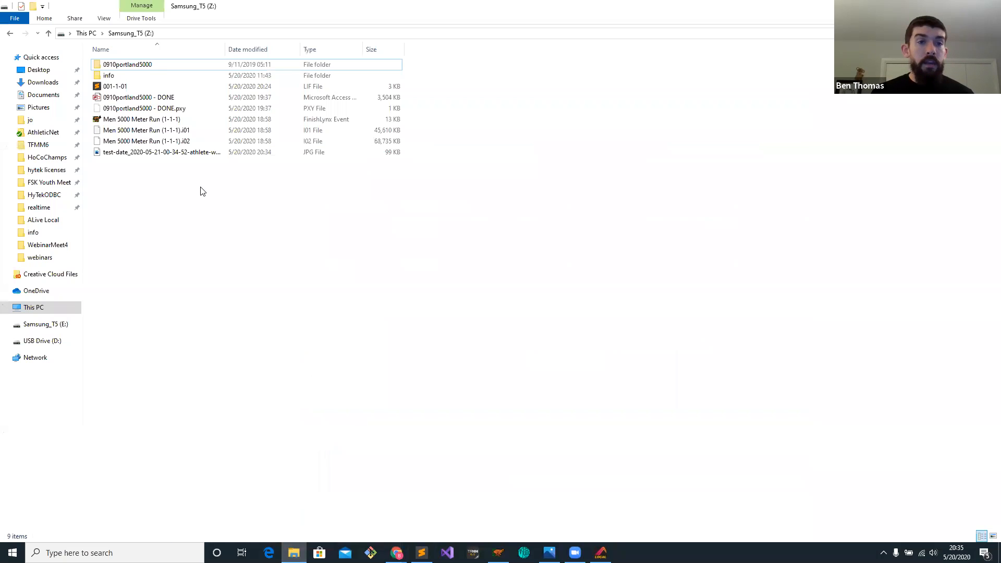
pyautogui.click(262, 49)
pyautogui.click(178, 64)
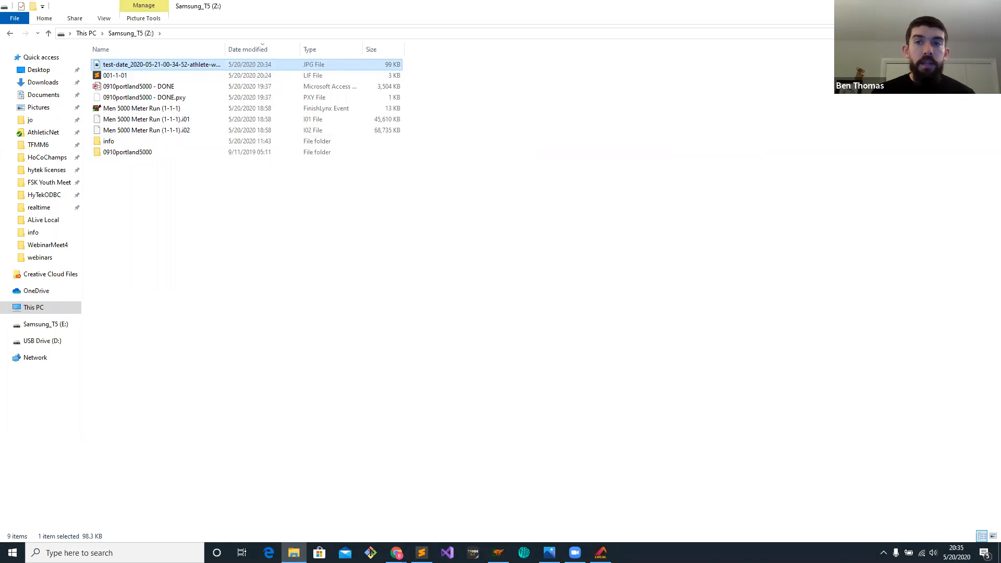
pyautogui.click(940, 6)
# Copy the generated window 2 athlete image path from the test results and open it in a new browser tab.
pyautogui.moveTo(524, 358); pyautogui.dragTo(329, 358)
pyautogui.hotkey('ctrl', 'c')
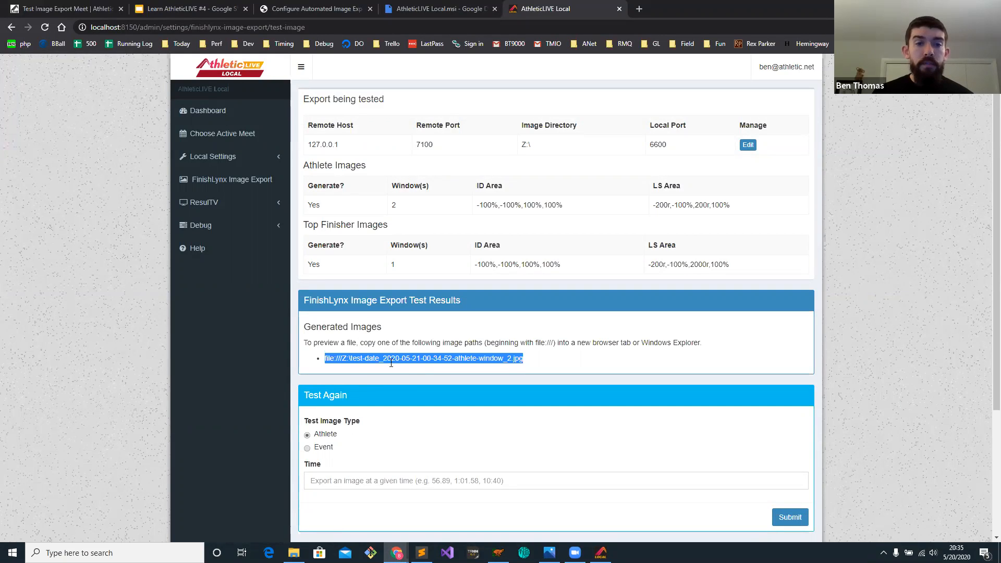
pyautogui.click(637, 9)
pyautogui.hotkey('ctrl', 'v')
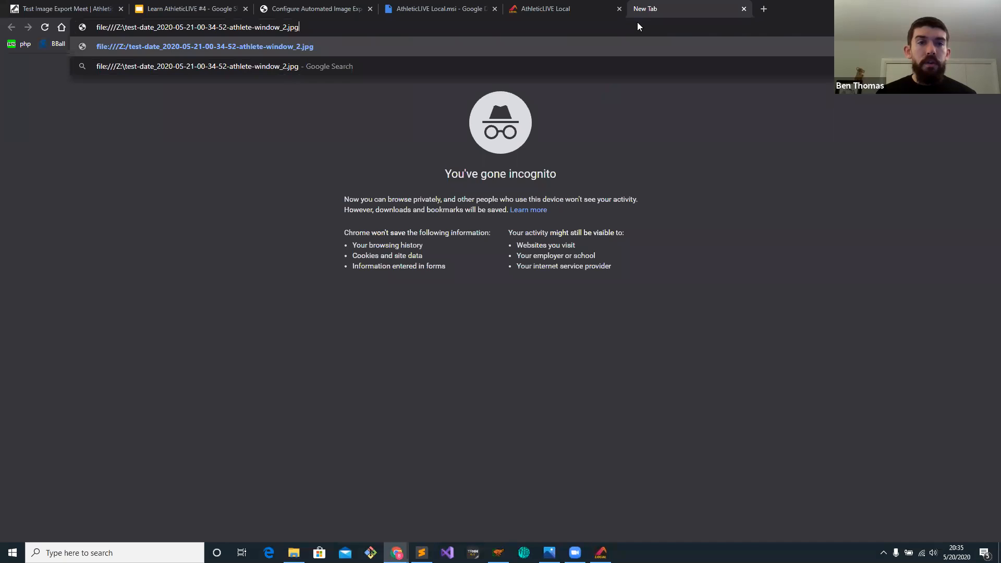
pyautogui.press('Return')
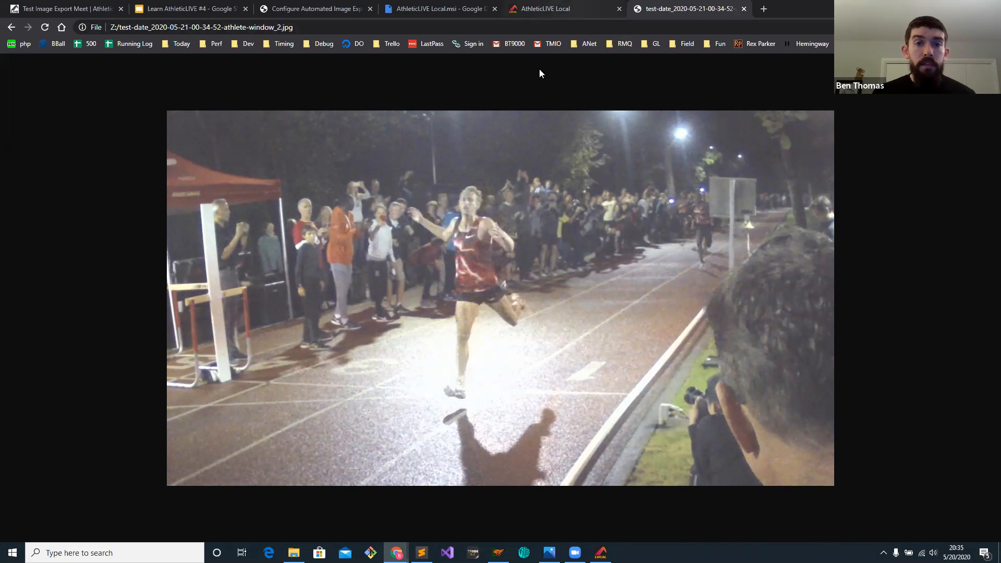
# Return to AthleticLIVE Local, set the athlete image export's window number to 1 and save the export configuration.
pyautogui.click(533, 8)
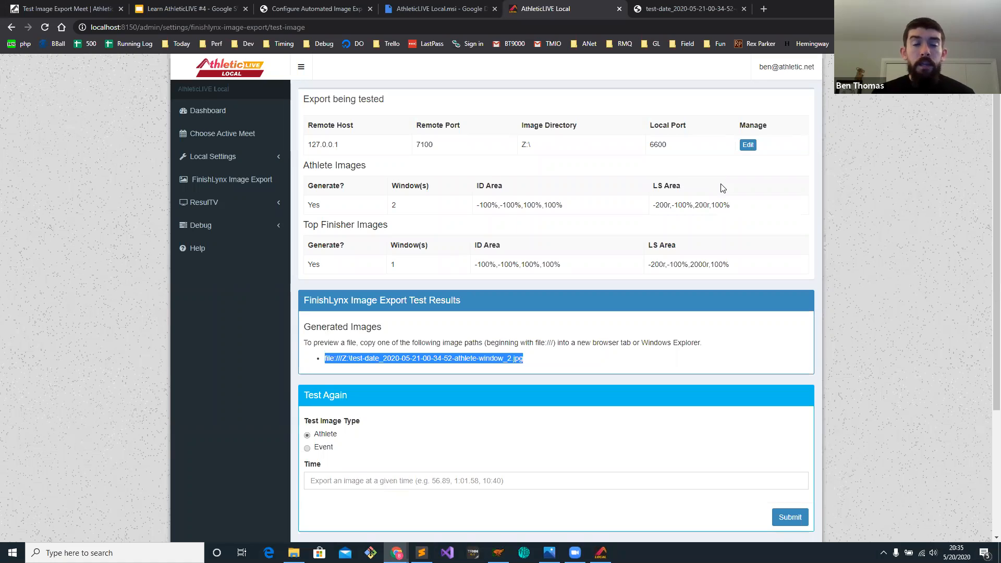
pyautogui.click(392, 331)
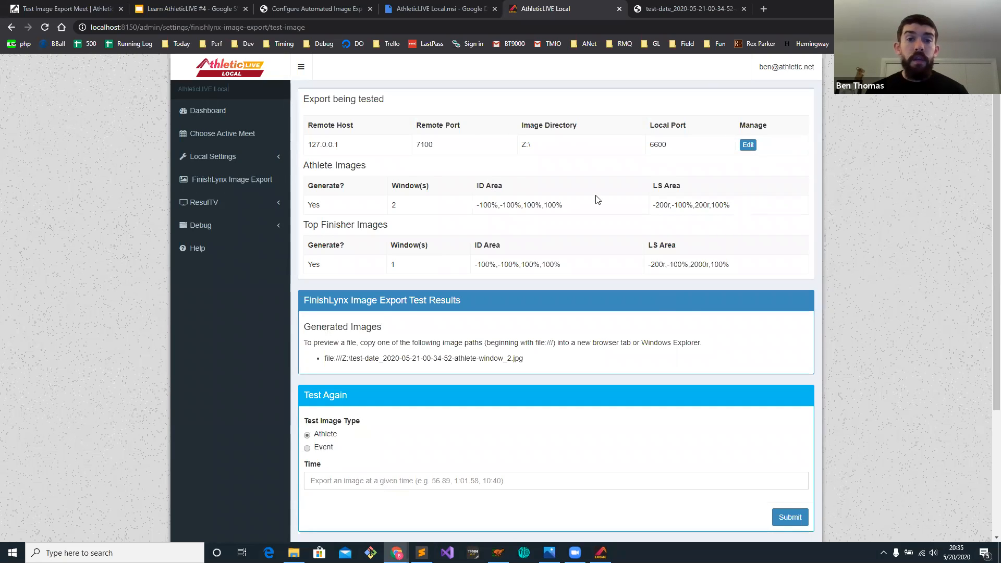
pyautogui.click(747, 145)
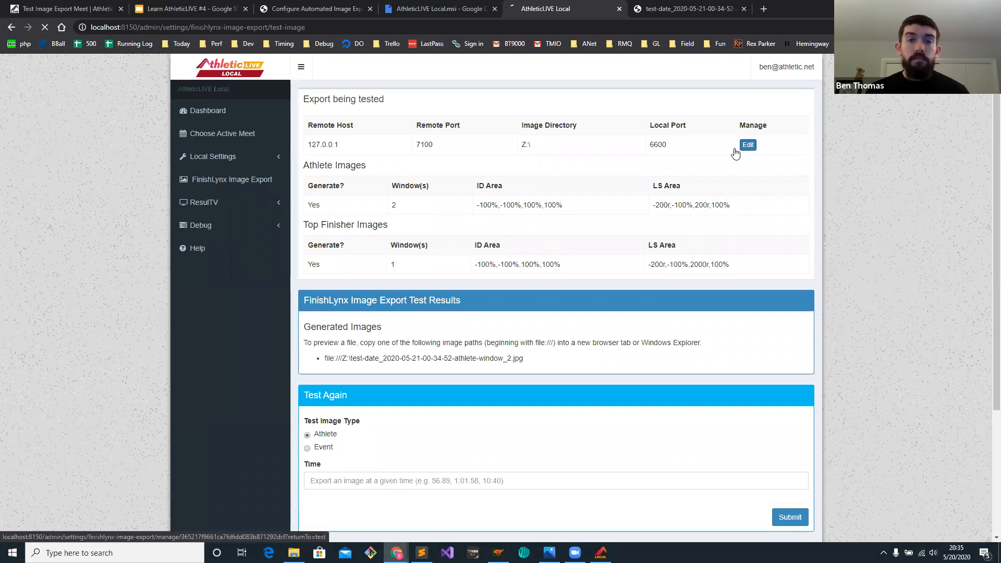
pyautogui.doubleClick(314, 357)
pyautogui.write('1')
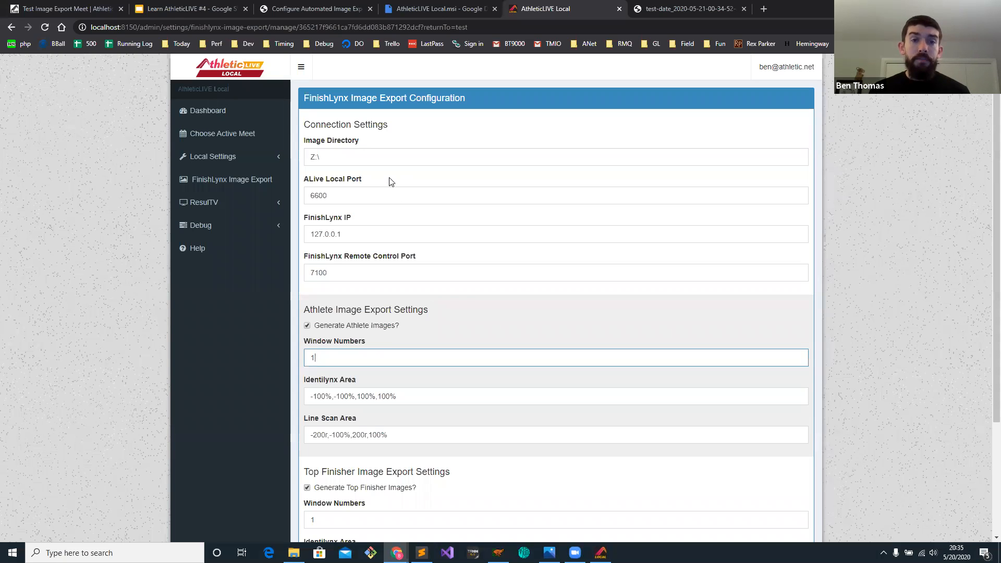
pyautogui.scroll(-3, 409, 260)
pyautogui.click(782, 481)
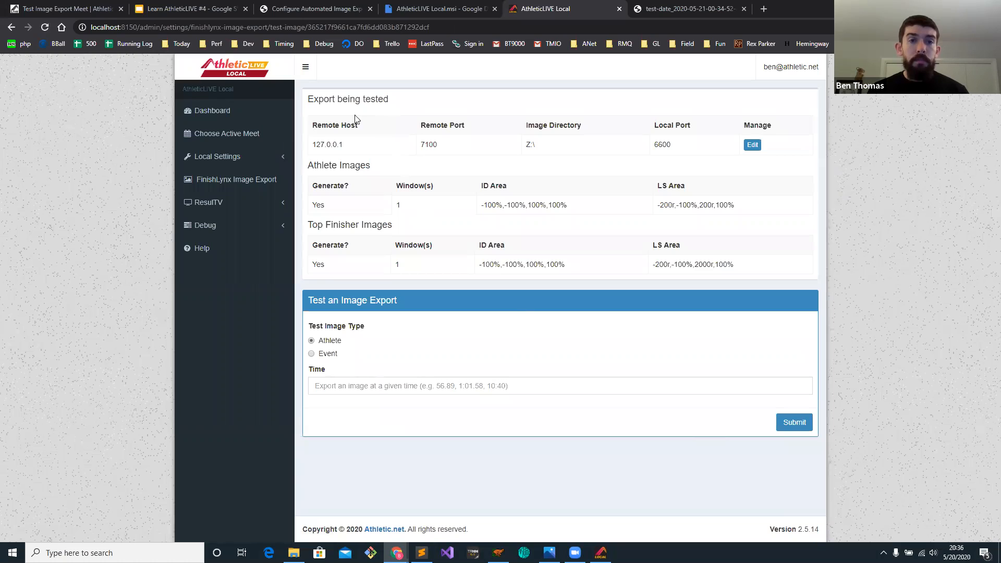
# Enter 12:58.09 as the athlete test time, check it against the FinishLynx image and submit the window 1 export test.
pyautogui.click(363, 390)
pyautogui.write('12:58.09')
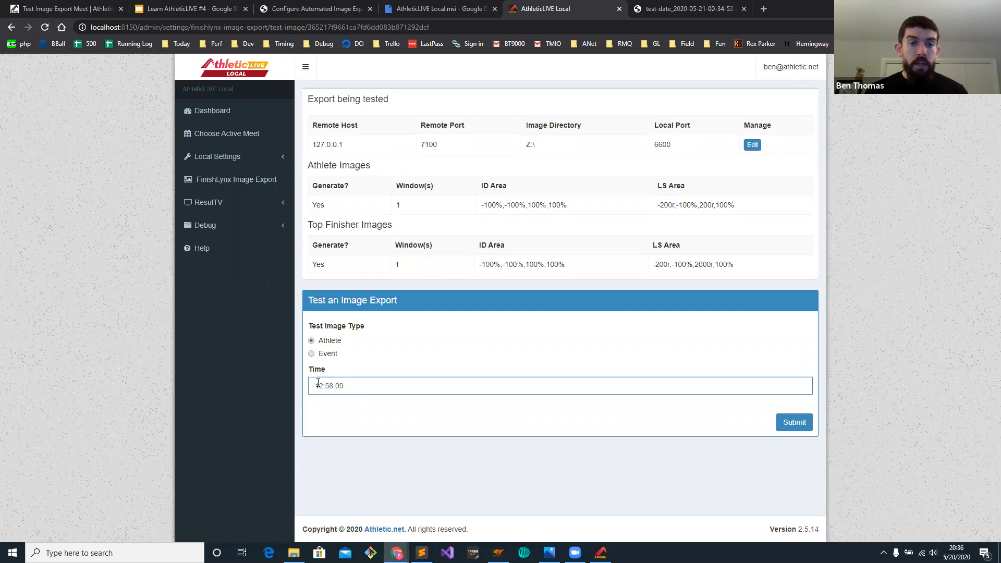
pyautogui.click(497, 553)
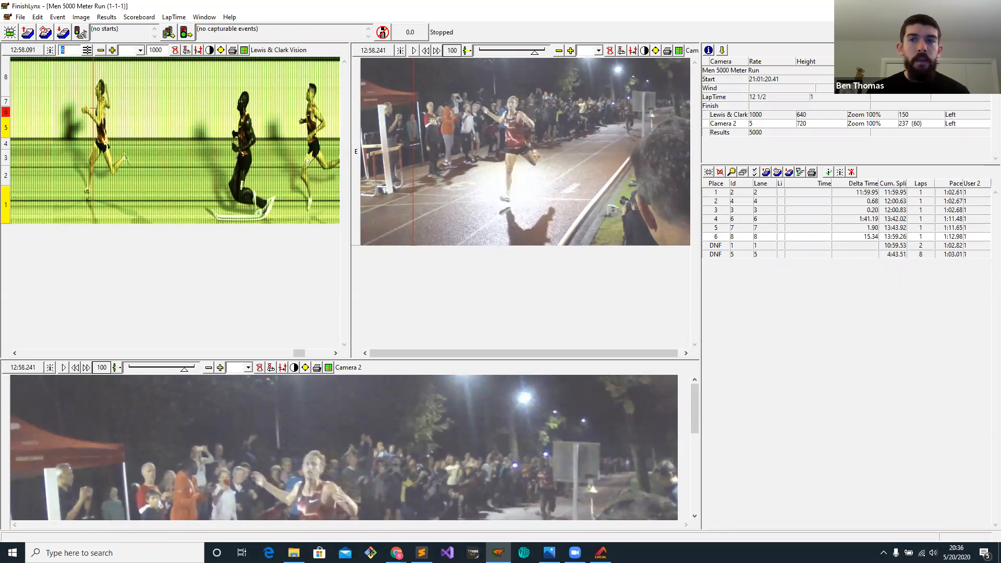
pyautogui.hotkey('alt', 'Tab')
pyautogui.click(791, 421)
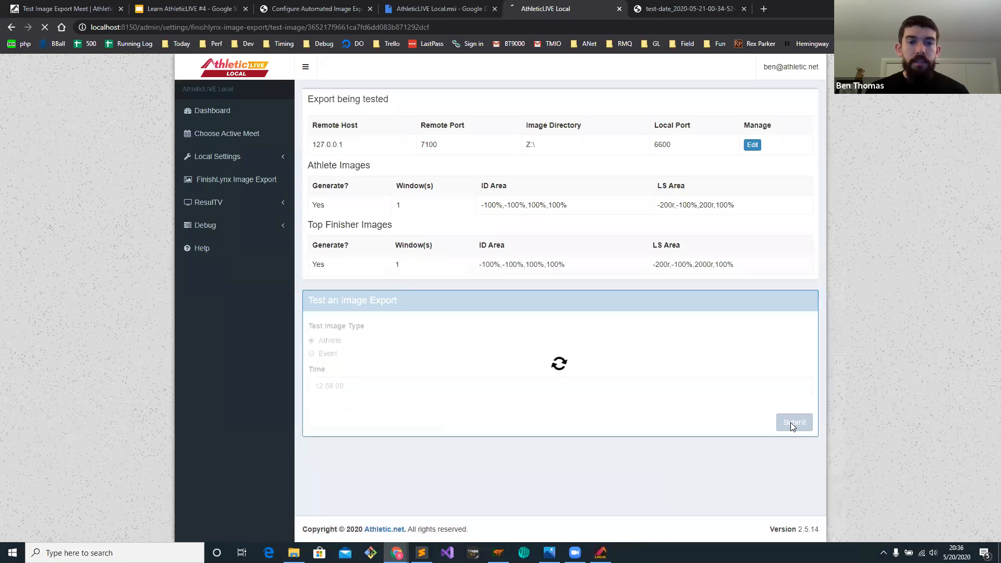
# Copy the generated window 1 athlete image path and preview the line-scan image in a new browser tab.
pyautogui.moveTo(520, 360); pyautogui.dragTo(324, 360)
pyautogui.hotkey('ctrl', 'c')
pyautogui.click(760, 8)
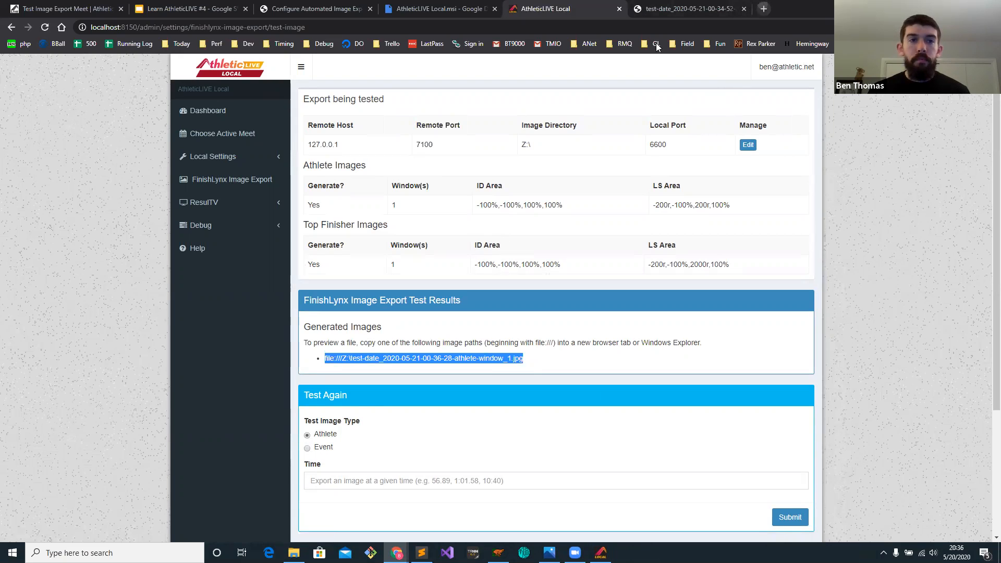
pyautogui.hotkey('ctrl', 'v')
pyautogui.press('Return')
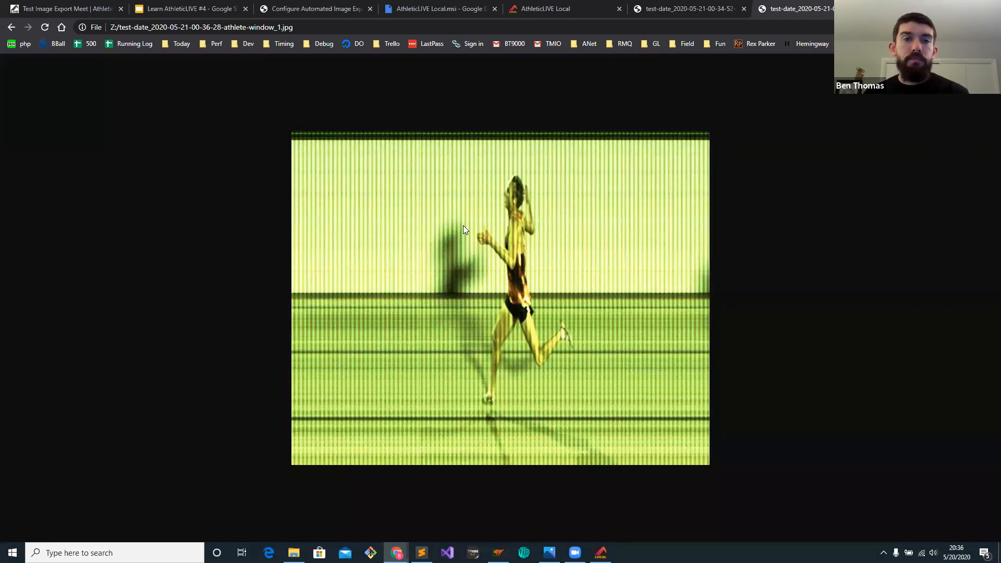
# Compare the exported line-scan image with the export area settings and the original FinishLynx image.
pyautogui.click(556, 10)
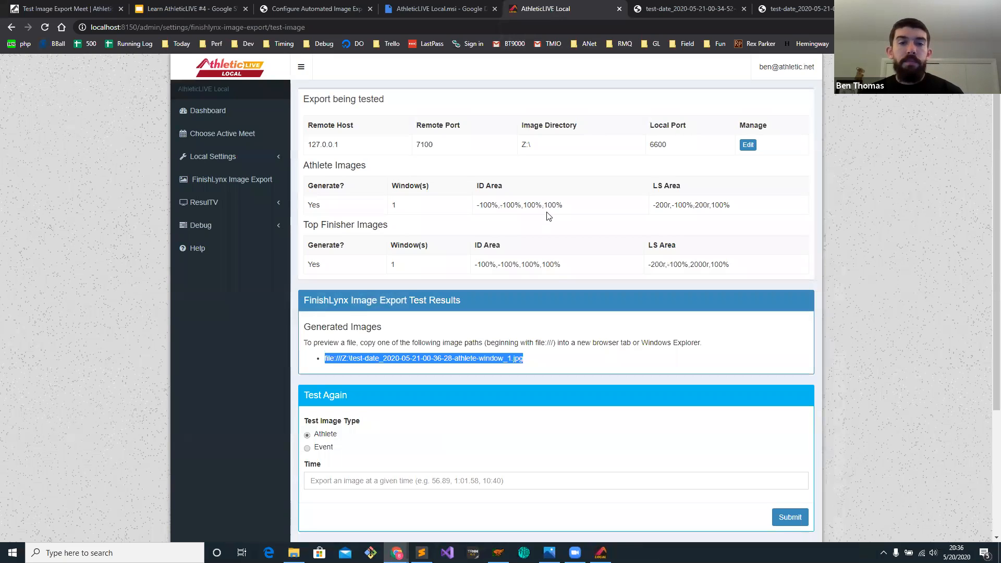
pyautogui.click(785, 8)
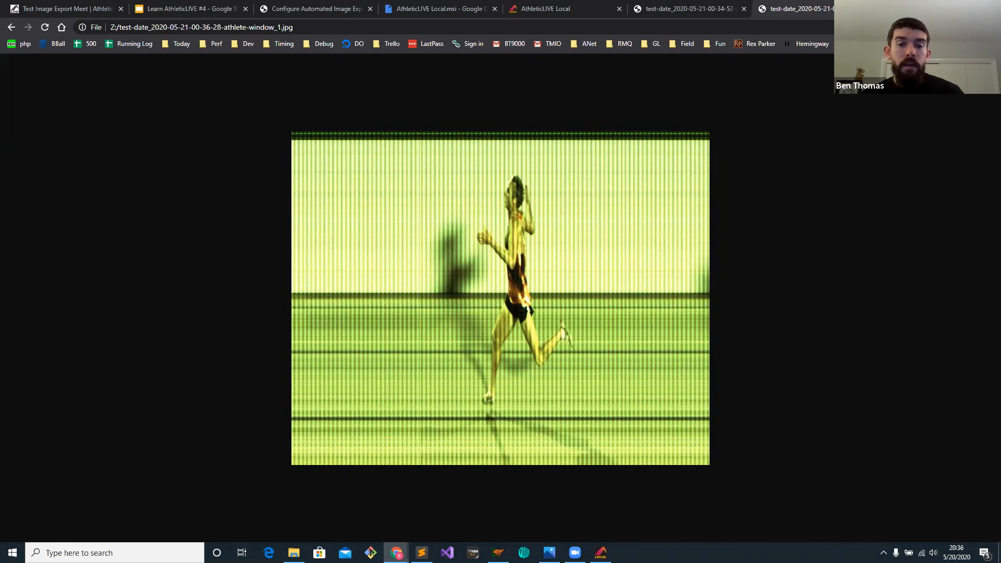
pyautogui.click(497, 553)
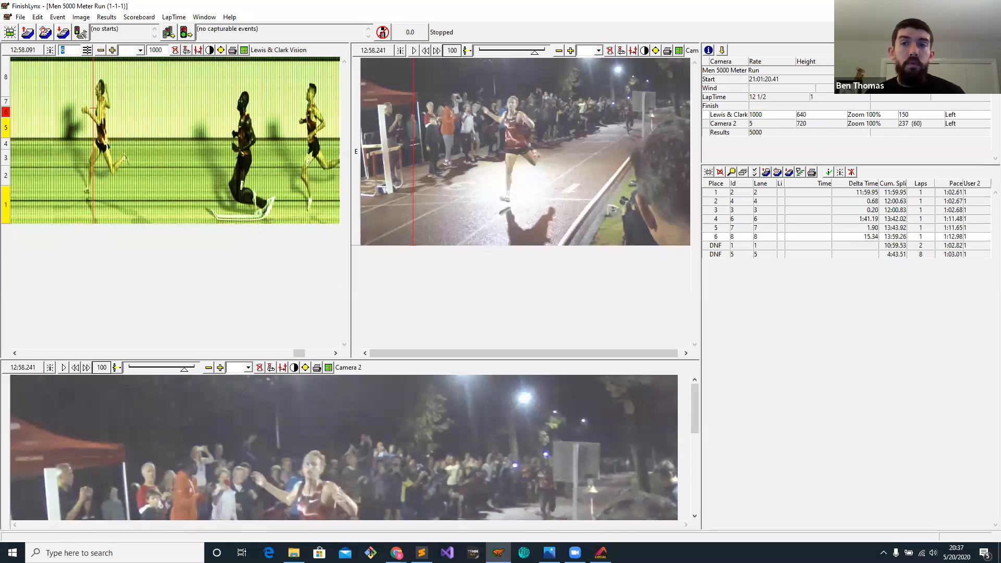
pyautogui.hotkey('alt', 'Tab')
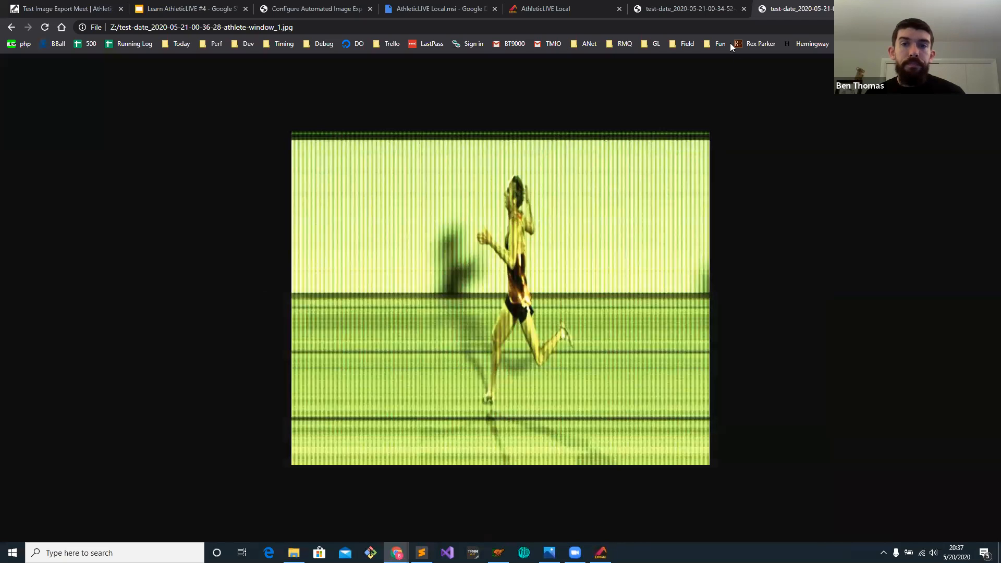
# Change the athlete image export's Line Scan Area to -100r,-100%,100r,100% and save the configuration.
pyautogui.click(531, 9)
pyautogui.click(747, 145)
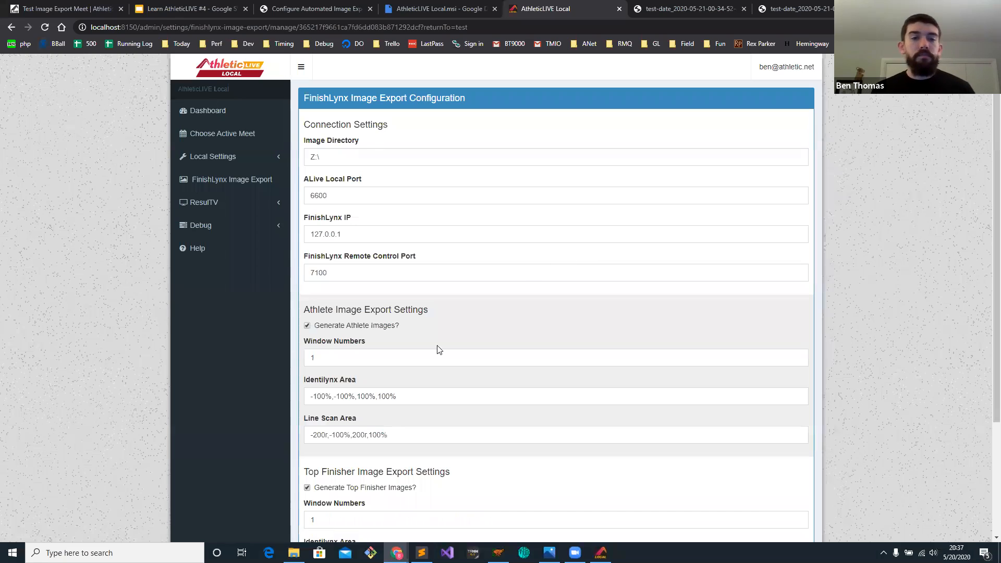
pyautogui.scroll(-1, 407, 355)
pyautogui.scroll(-1, 365, 355)
pyautogui.click(314, 365)
pyautogui.write('1')
pyautogui.moveTo(352, 366); pyautogui.dragTo(357, 366)
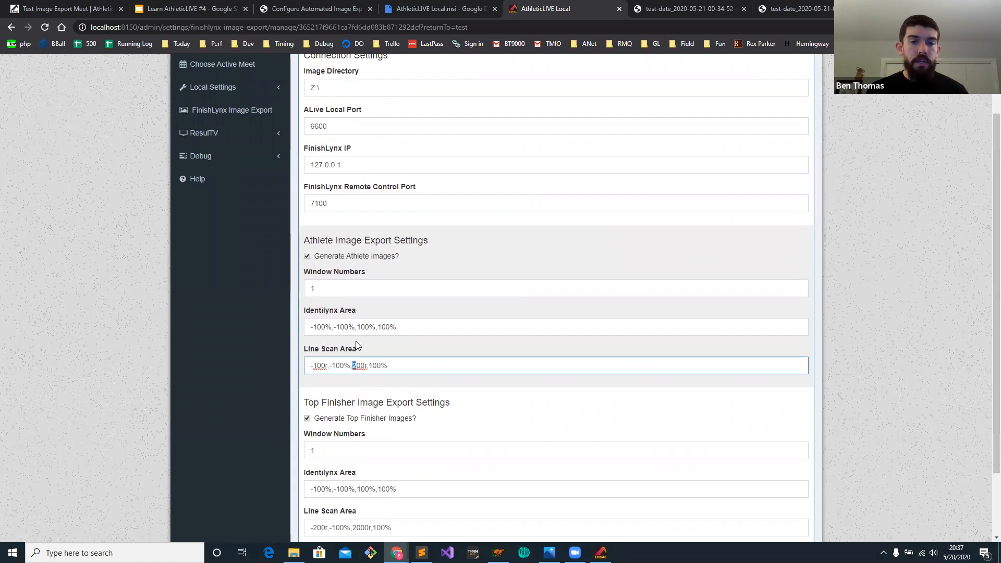
pyautogui.write('1')
pyautogui.scroll(-1, 361, 338)
pyautogui.scroll(-1, 361, 338)
pyautogui.click(789, 481)
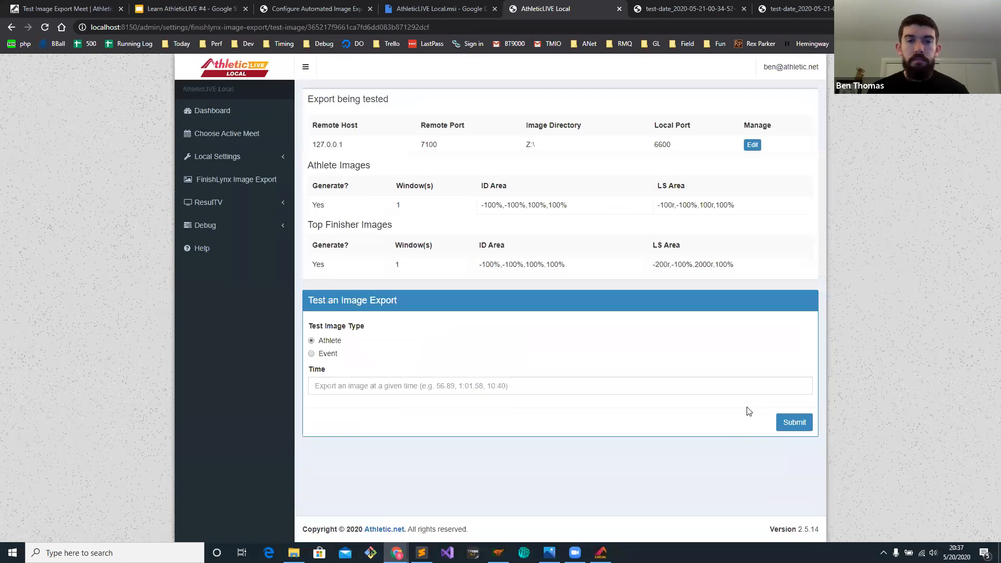
# Run another athlete image export test at time 12:58.09 using the narrowed line-scan area.
pyautogui.click(366, 382)
pyautogui.write('12')
pyautogui.write(':58')
pyautogui.write(':09')
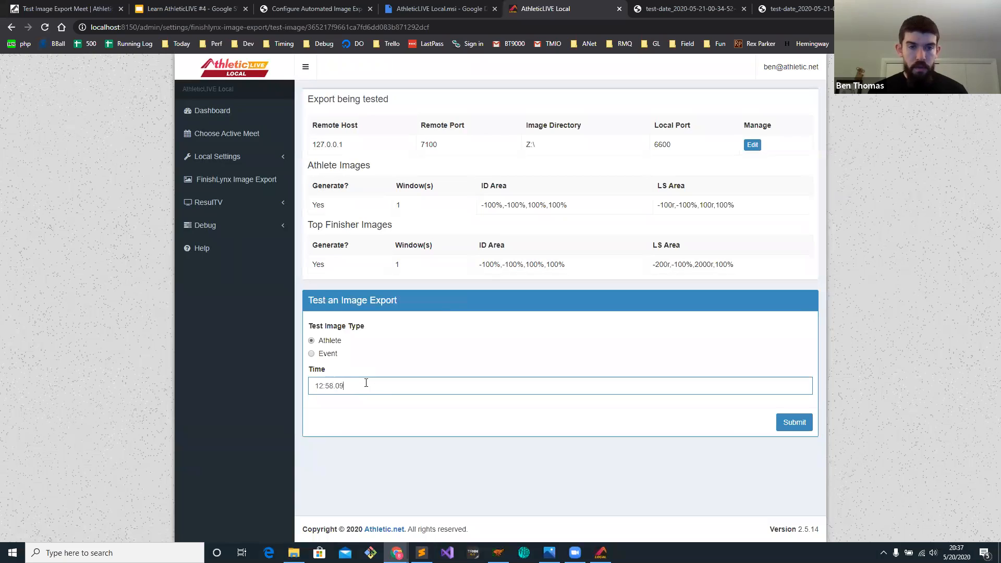
pyautogui.click(794, 422)
# Copy the path of the newly generated athlete image and open it in a new browser tab to check the narrower crop.
pyautogui.moveTo(523, 358); pyautogui.dragTo(331, 357)
pyautogui.hotkey('ctrl', 'c')
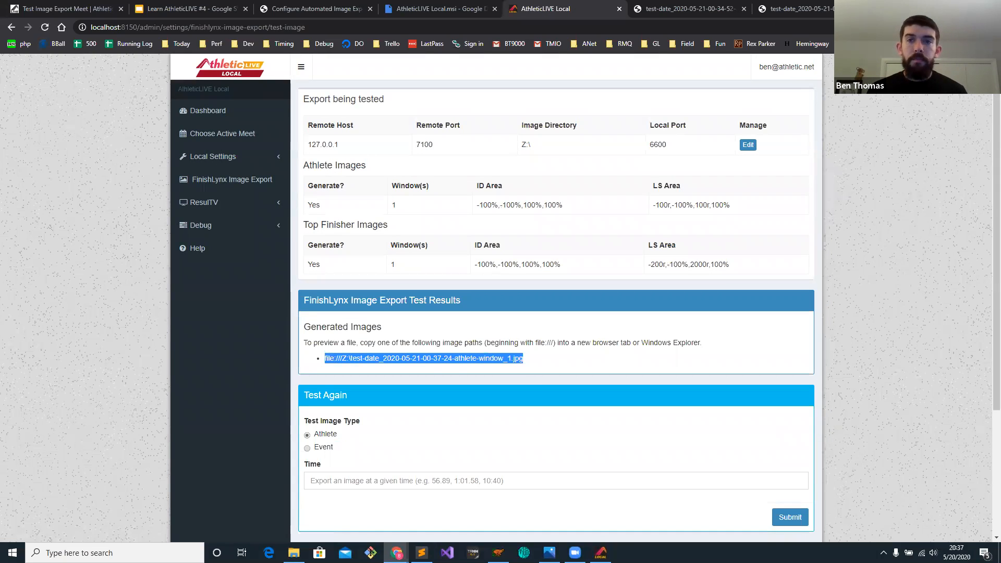
pyautogui.hotkey('ctrl', 't')
pyautogui.hotkey('ctrl', 'v')
pyautogui.press('Return')
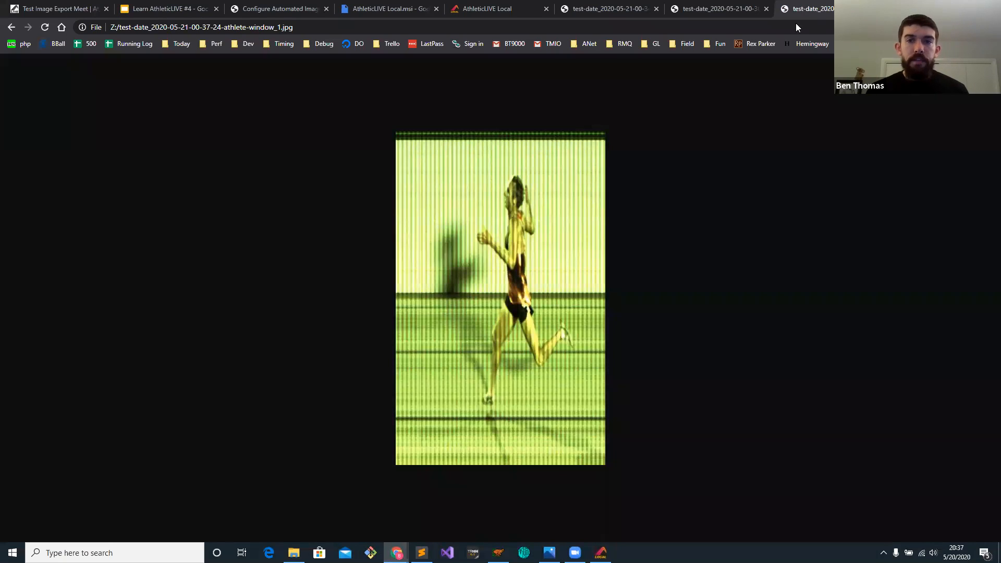
# Compare the newest narrowed athlete image with the previously exported wider one.
pyautogui.click(729, 9)
pyautogui.click(815, 9)
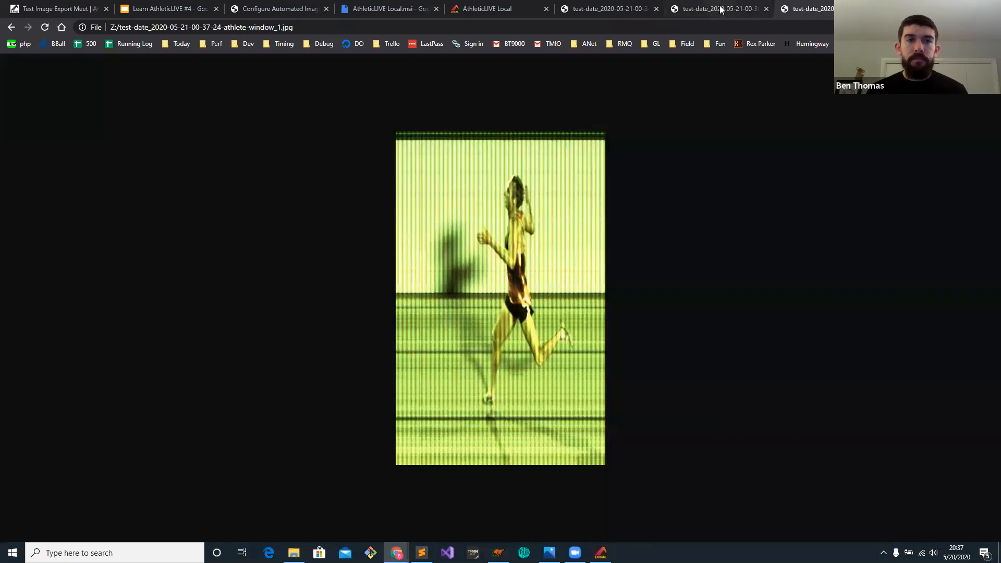
pyautogui.click(722, 9)
pyautogui.click(799, 8)
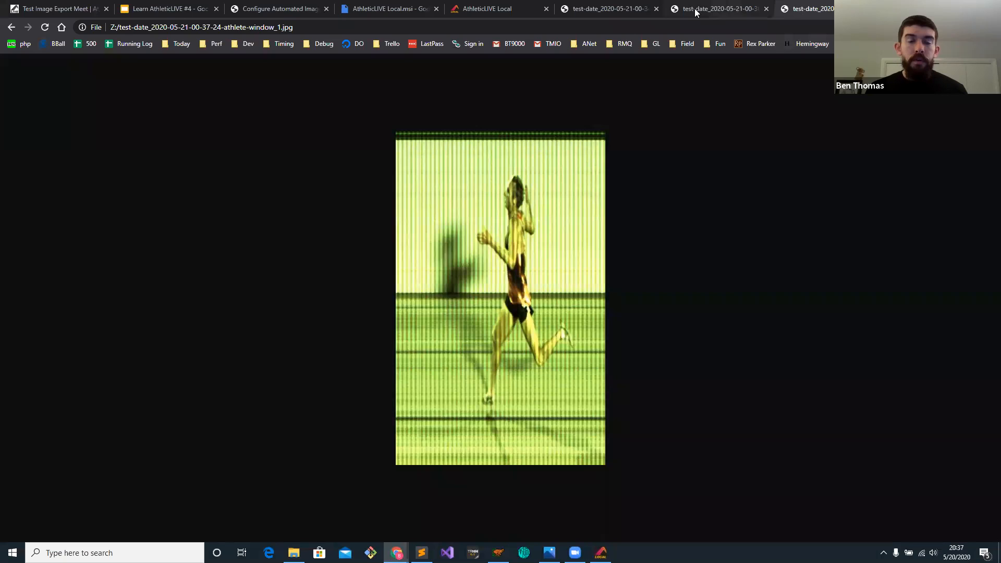
# In AthleticLIVE Local, set the athlete image export's Window Numbers to 2 and save the configuration.
pyautogui.click(516, 12)
pyautogui.click(667, 276)
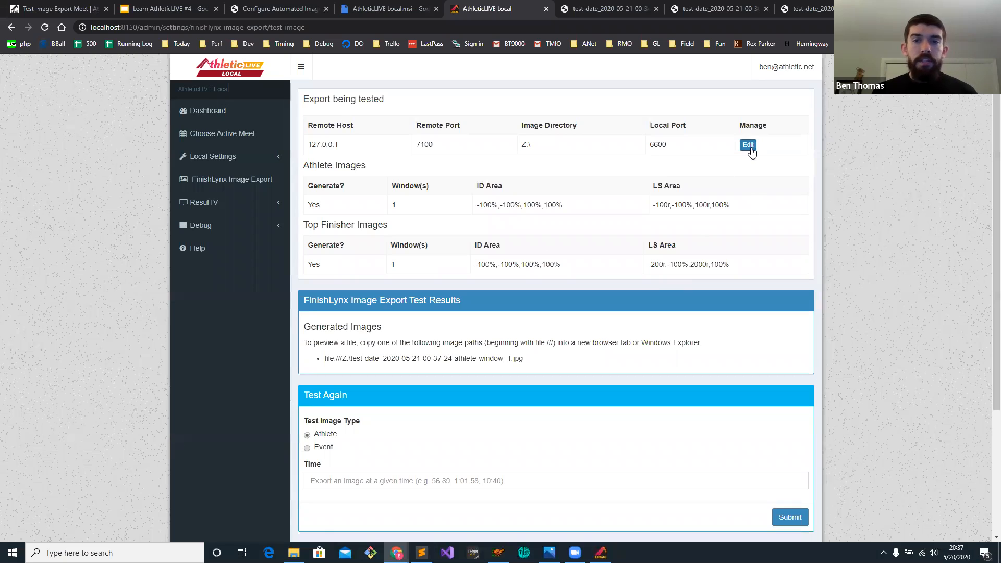
pyautogui.click(746, 150)
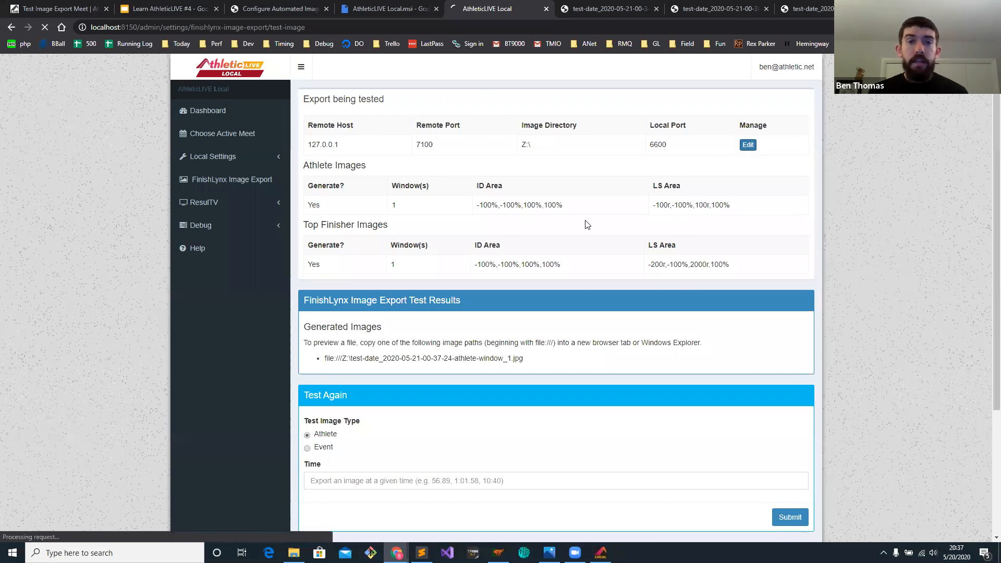
pyautogui.moveTo(308, 359); pyautogui.dragTo(571, 296)
pyautogui.write('2')
pyautogui.scroll(-3, 570, 295)
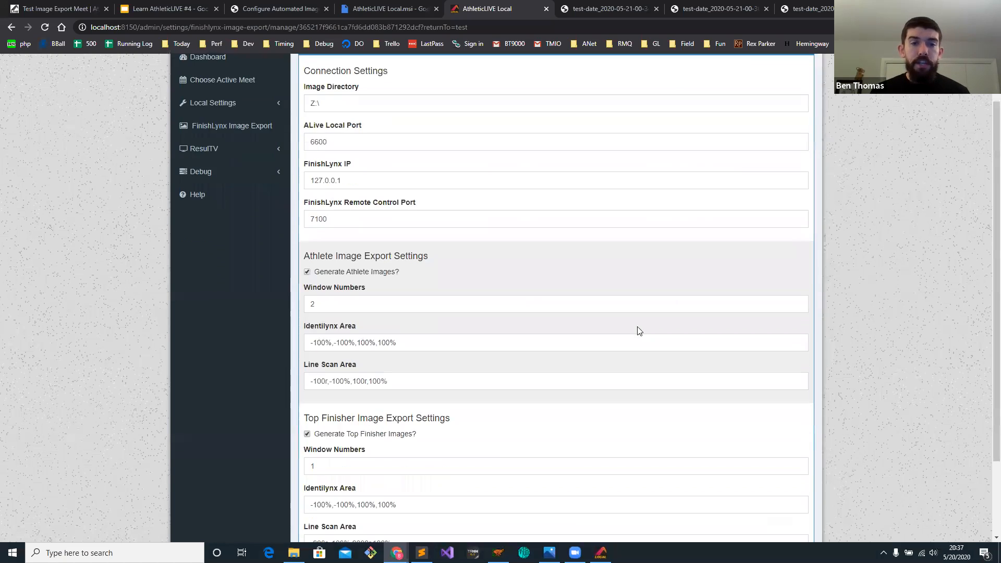
pyautogui.click(787, 481)
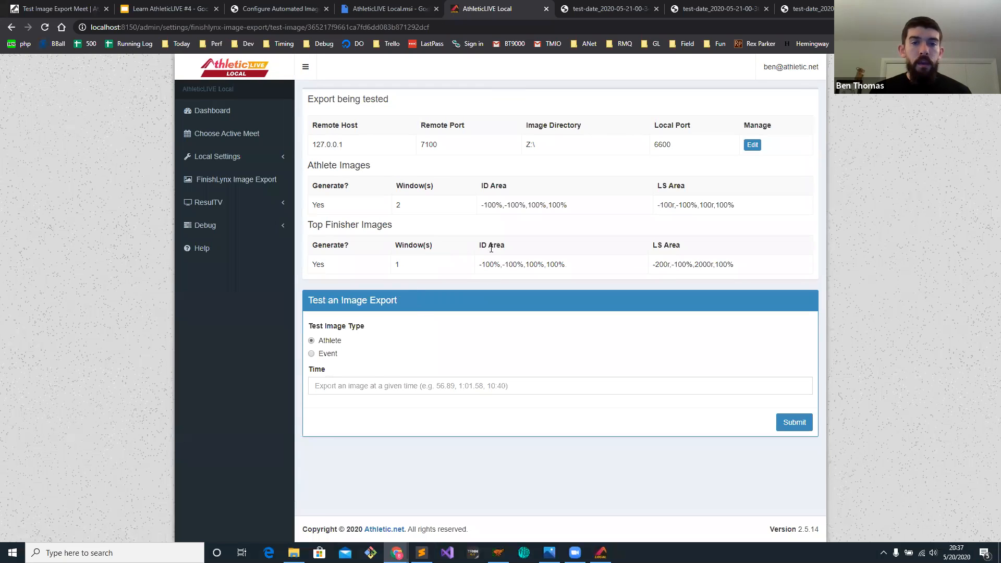
# Check the finish time in FinishLynx, then run an Event image export test in AthleticLIVE Local at time 12:58.09.
pyautogui.click(333, 356)
pyautogui.click(399, 385)
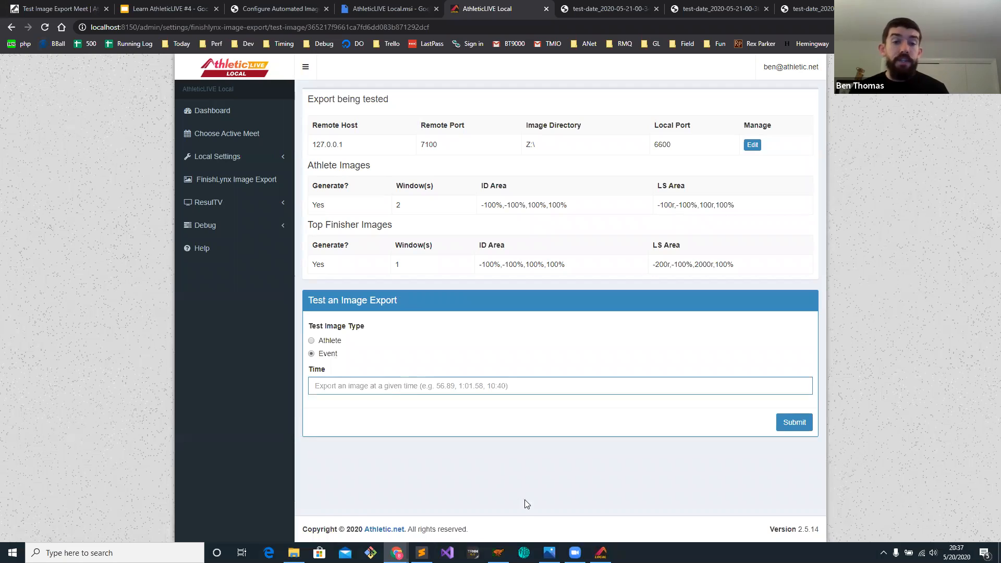
pyautogui.moveTo(498, 553)
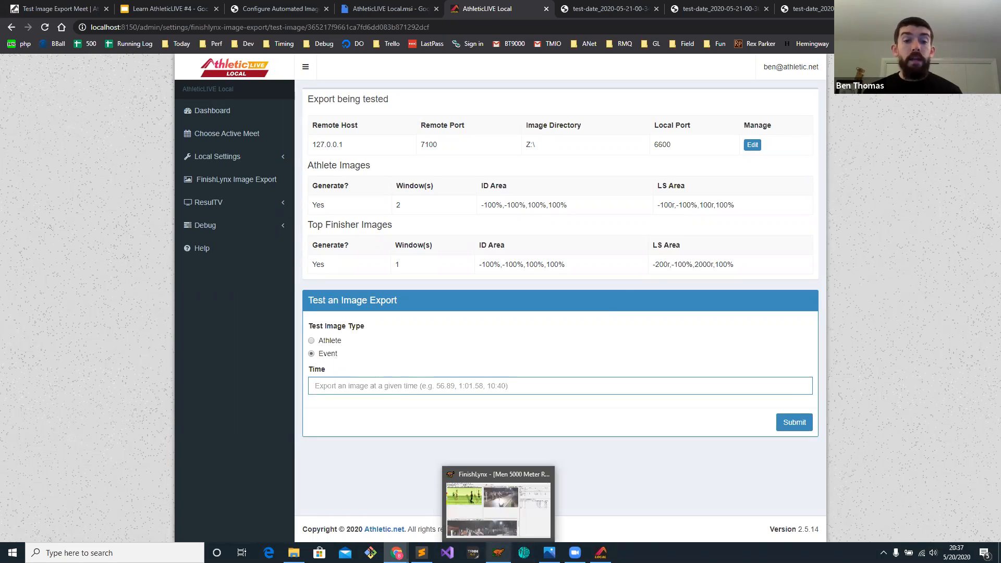
pyautogui.click(498, 501)
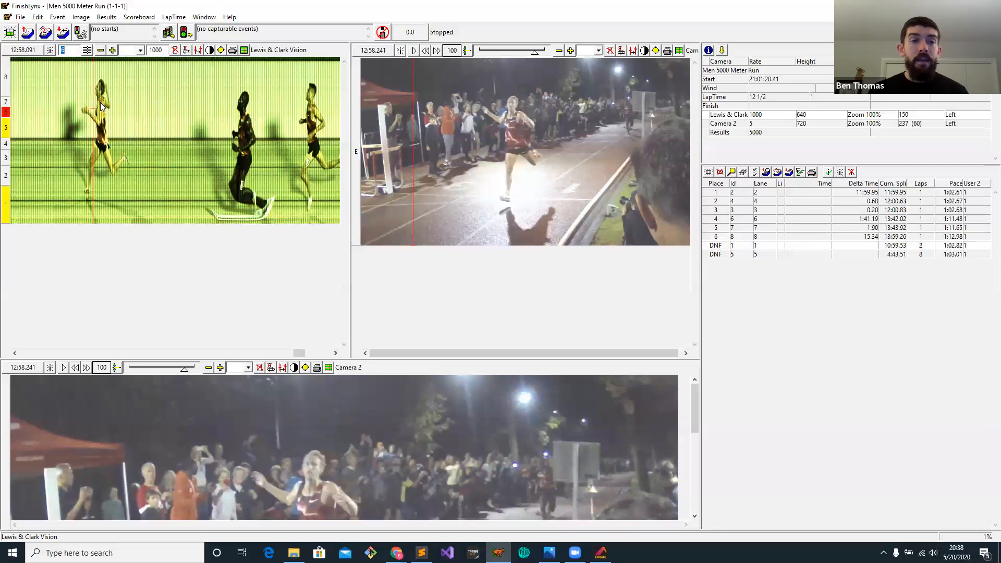
pyautogui.hotkey('alt', 'Tab')
pyautogui.click(334, 387)
pyautogui.write('2:')
pyautogui.press('BackSpace')
pyautogui.press('BackSpace')
pyautogui.write('12:58.09')
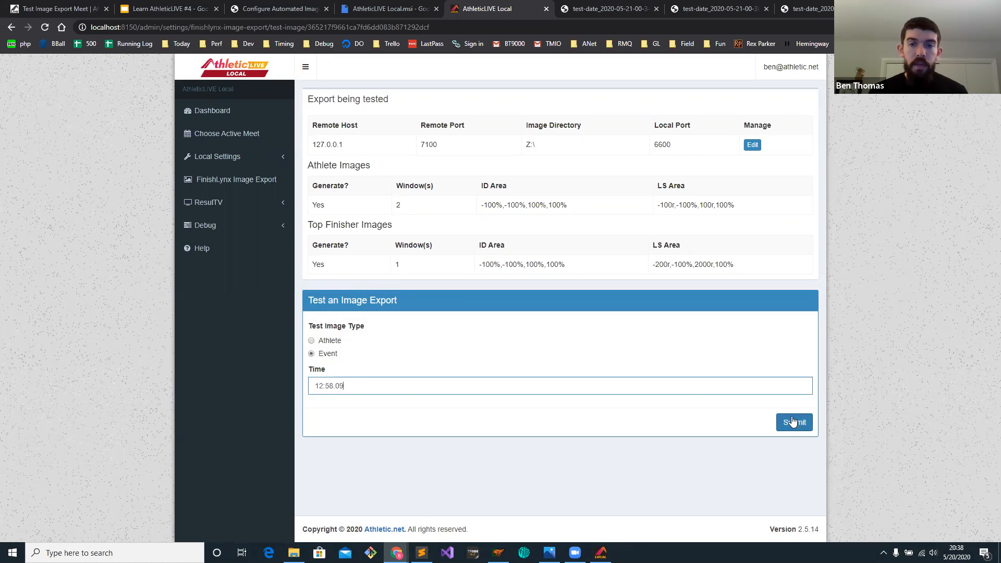
pyautogui.click(792, 421)
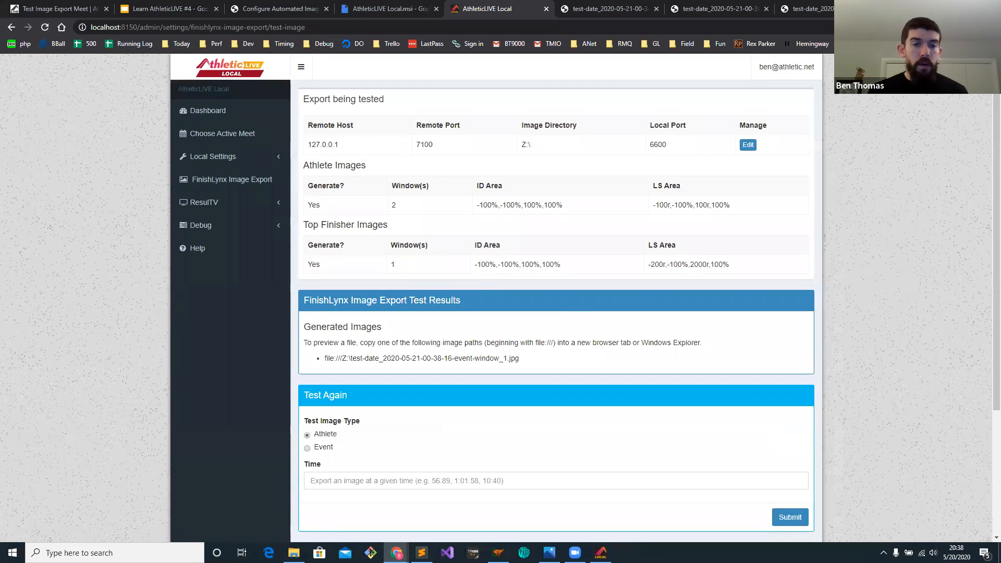
# In File Explorer, refresh the Z: drive listing, view the newly exported event image, and close it.
pyautogui.click(293, 553)
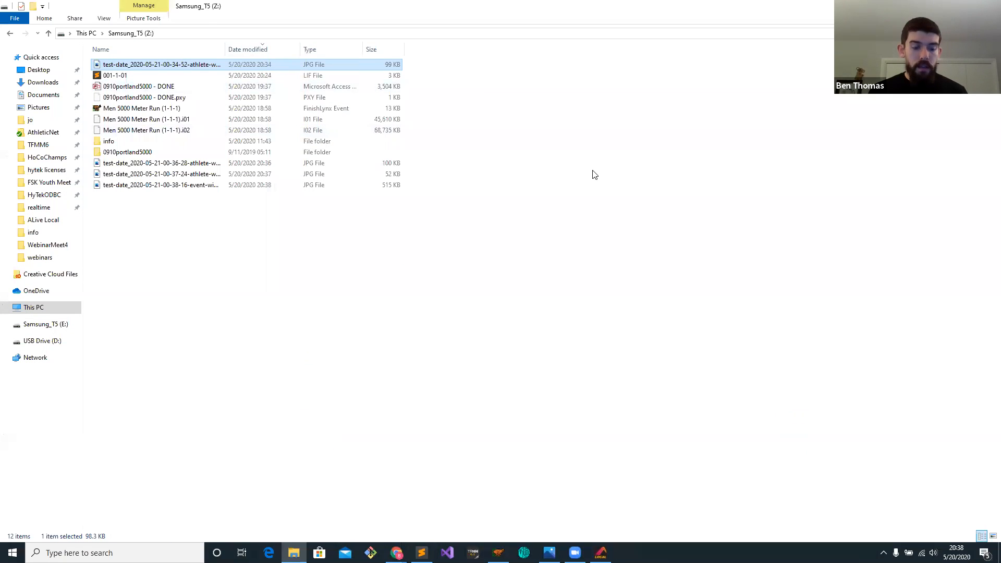
pyautogui.click(593, 173)
pyautogui.press('F5')
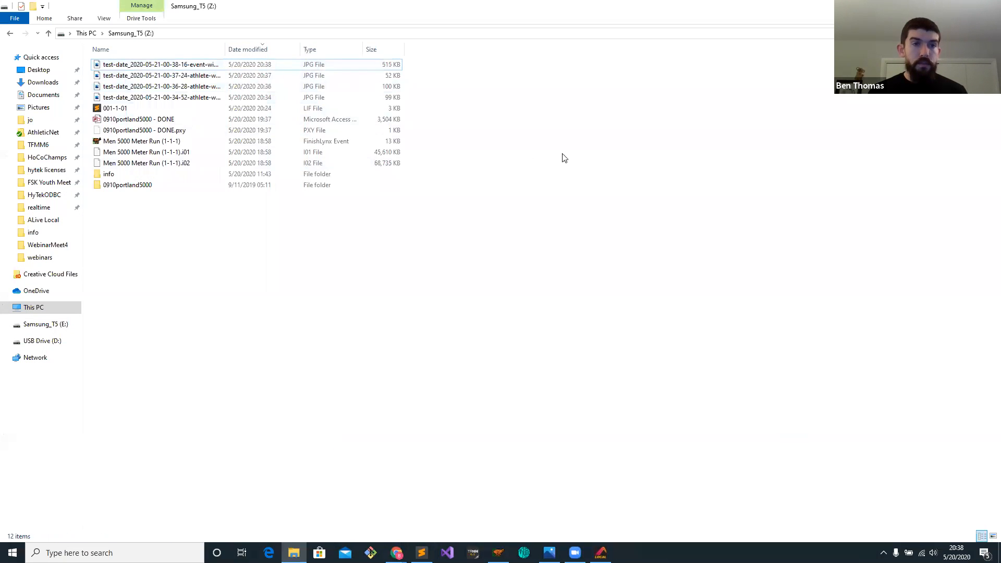
pyautogui.click(202, 66)
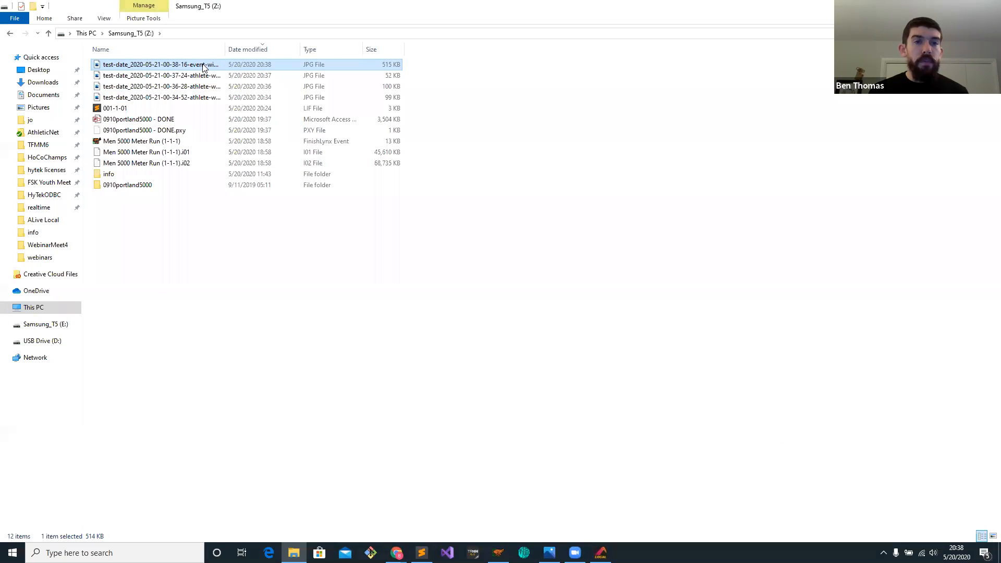
pyautogui.doubleClick(204, 66)
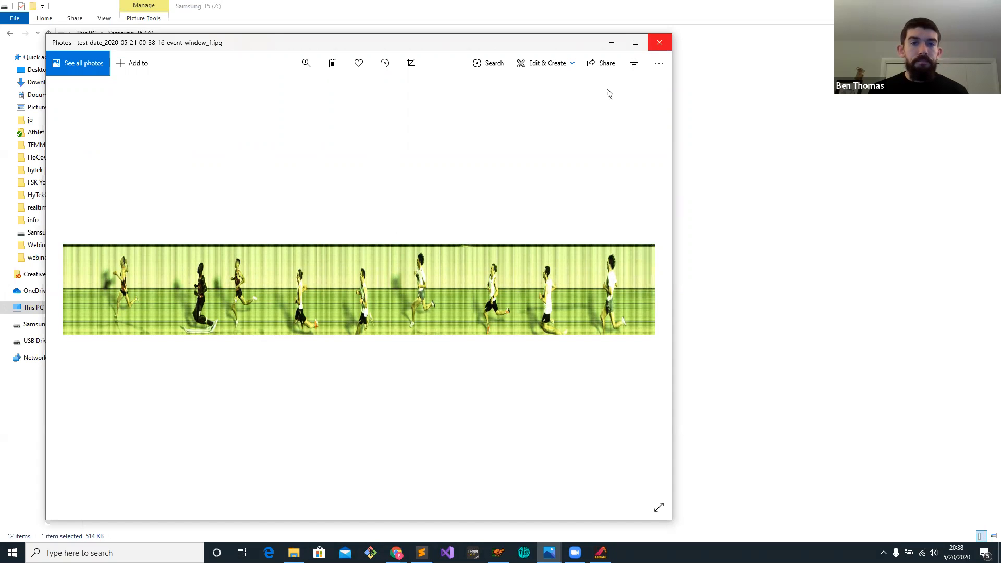
pyautogui.click(660, 41)
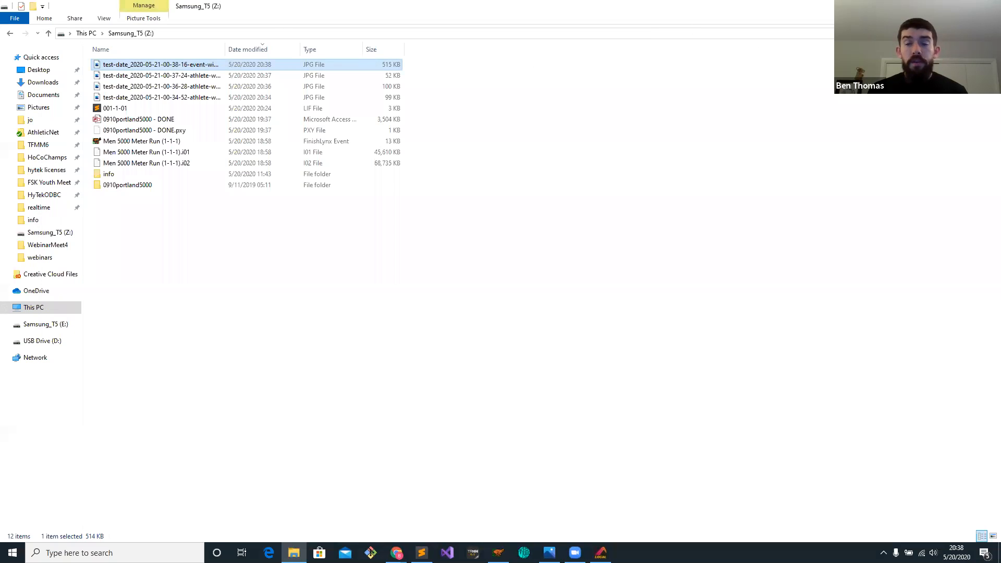
# In AthleticLIVE Local, set the Top Finisher export's Line Scan Area to -200r,-100%,1000r,100% and save the configuration.
pyautogui.hotkey('alt', 'Tab')
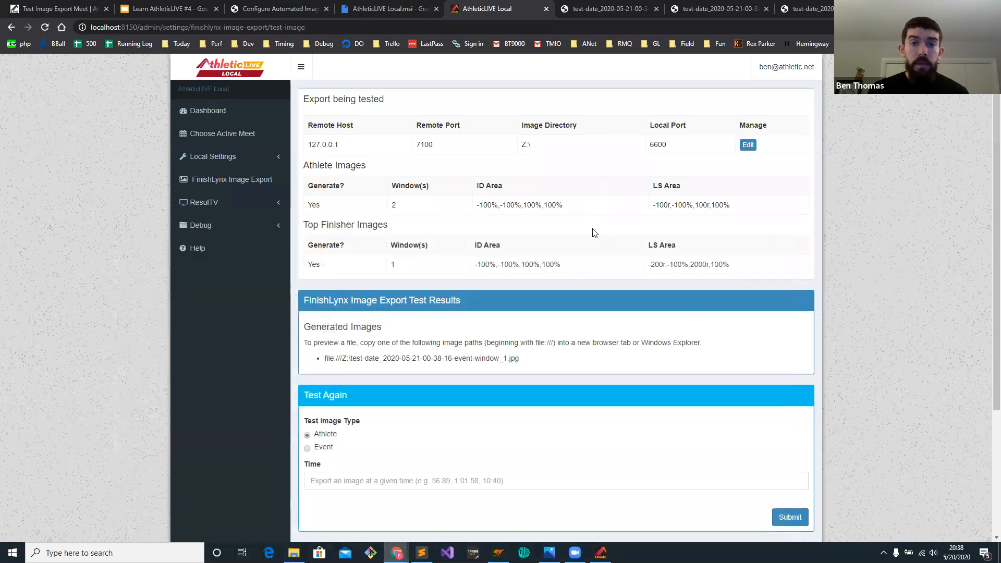
pyautogui.click(747, 145)
pyautogui.scroll(-3, 440, 313)
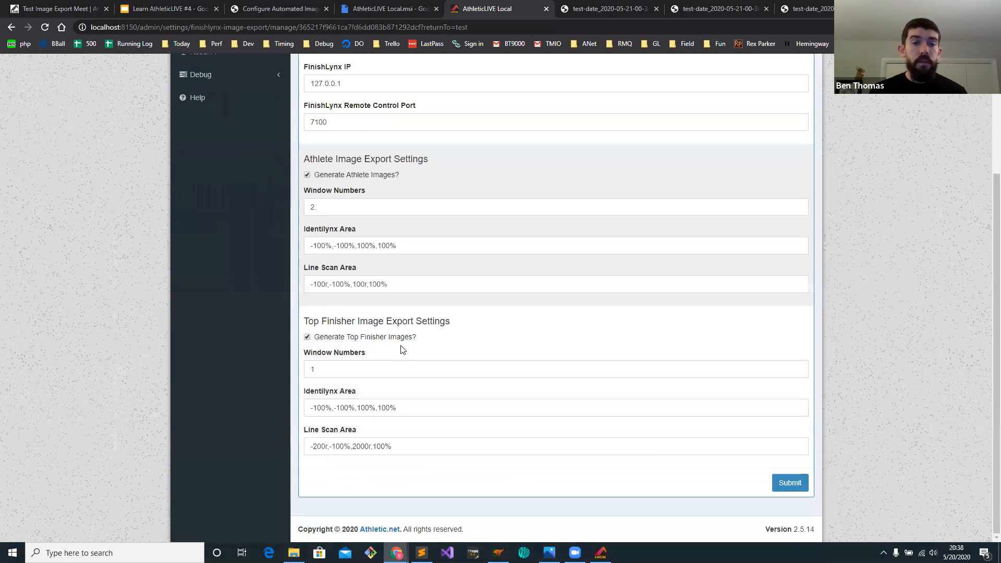
pyautogui.doubleClick(360, 446)
pyautogui.write('1000r')
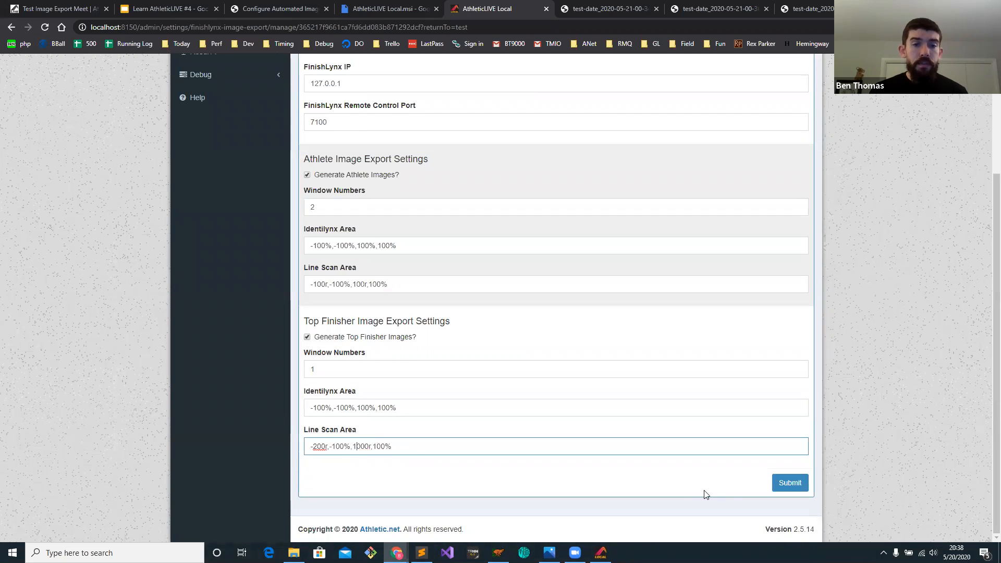
pyautogui.click(790, 483)
# Run another Event image export test at time 12:58.09 with the shortened line-scan area.
pyautogui.click(317, 356)
pyautogui.click(346, 386)
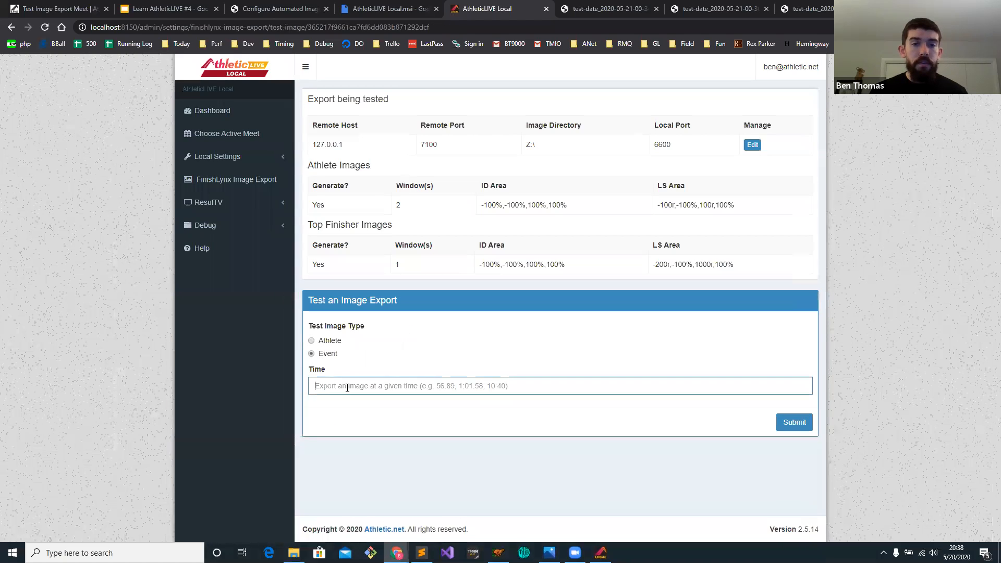
pyautogui.write('12:58.09')
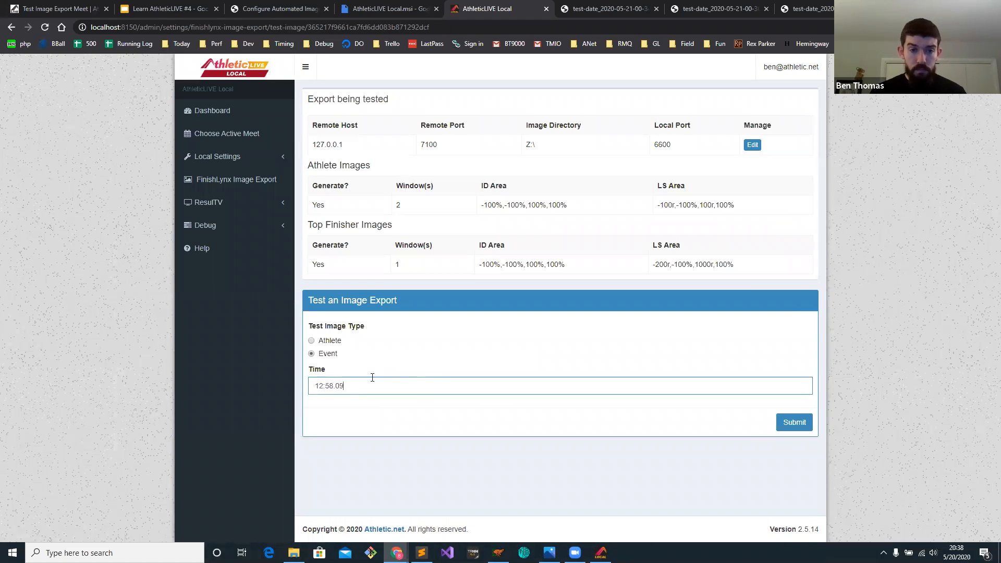
pyautogui.click(789, 425)
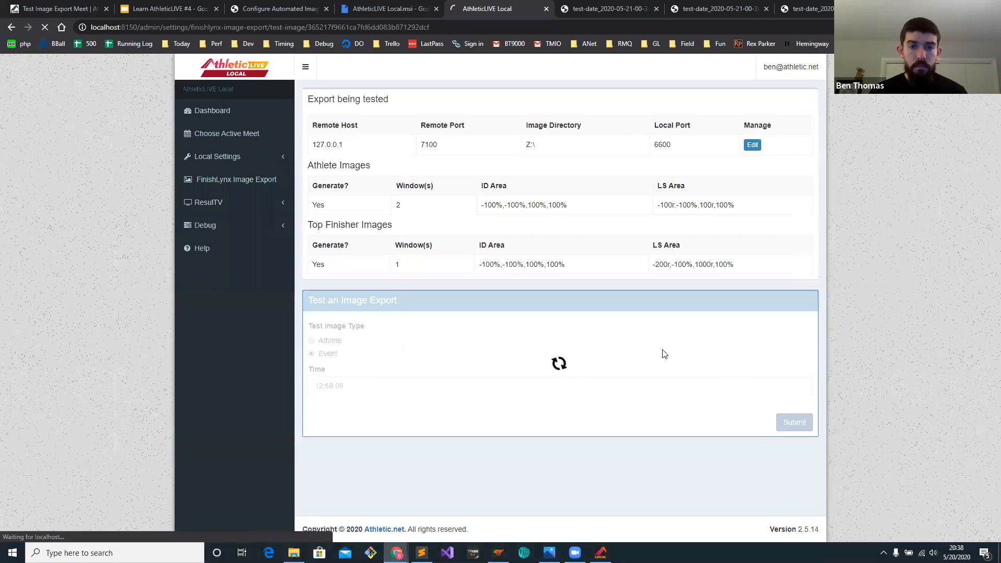
# In File Explorer, refresh the Z: drive listing, compare the new event image with the earlier one, and close the viewer.
pyautogui.hotkey('alt', 'Tab')
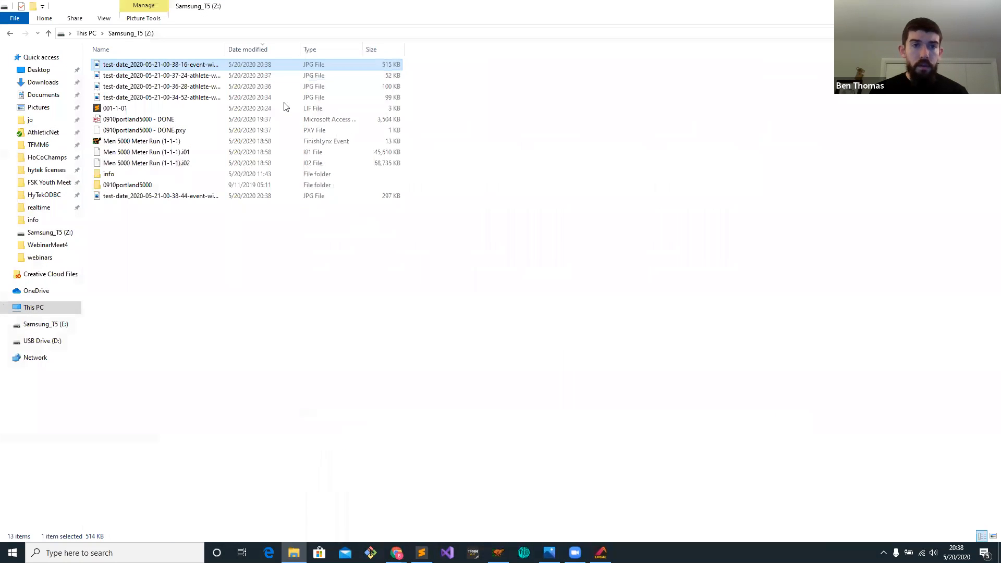
pyautogui.press('F5')
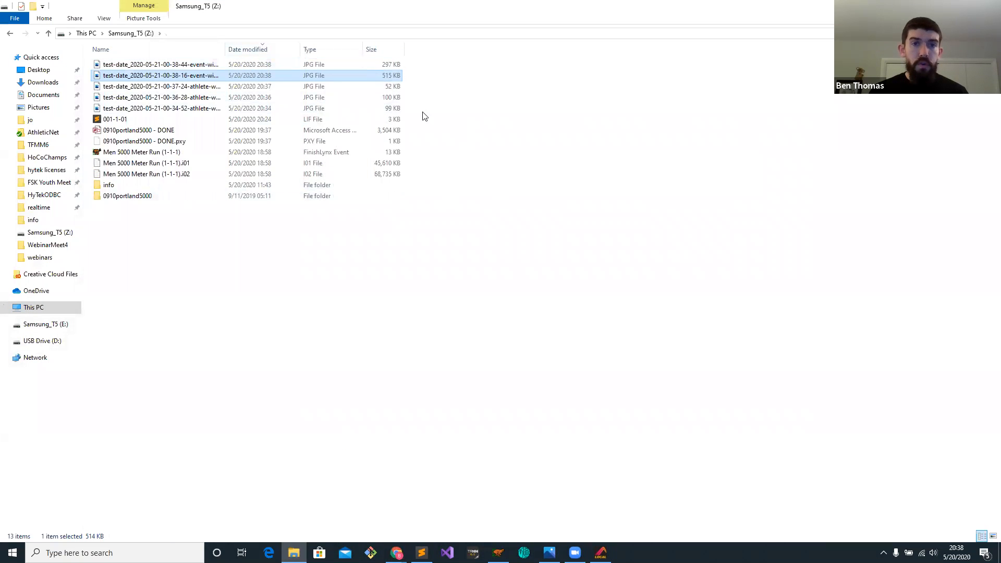
pyautogui.click(374, 67)
pyautogui.doubleClick(375, 70)
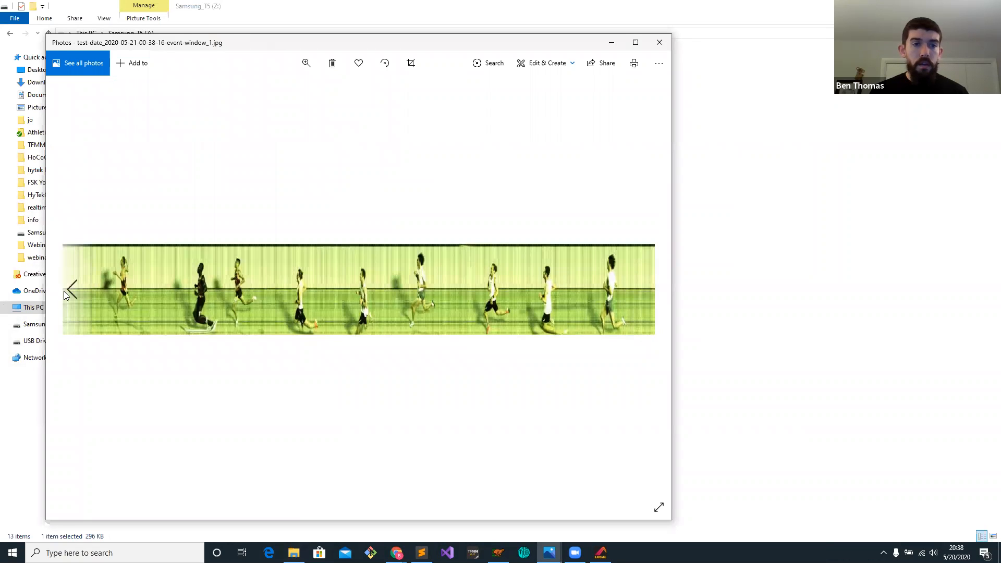
pyautogui.click(73, 295)
pyautogui.click(648, 284)
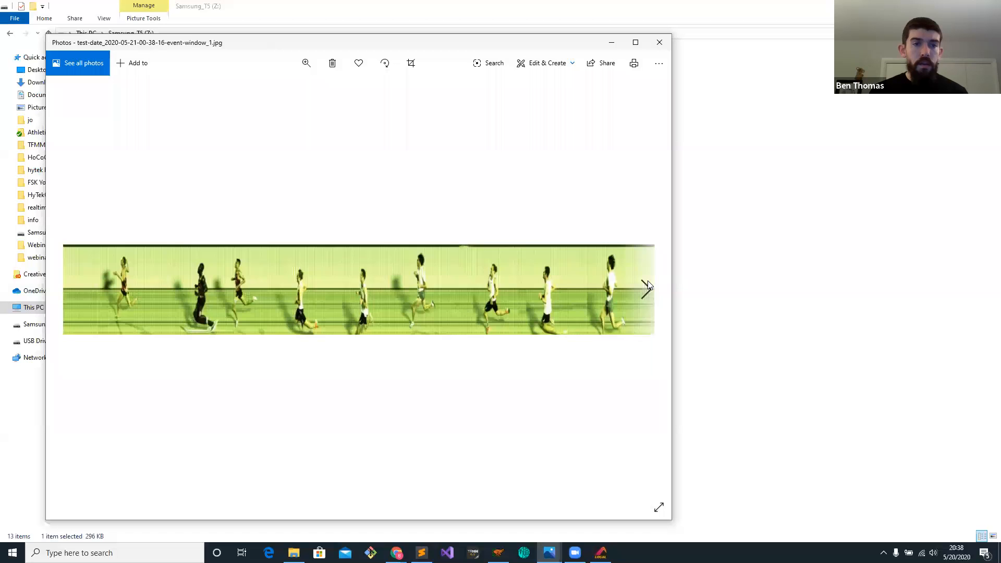
pyautogui.click(661, 46)
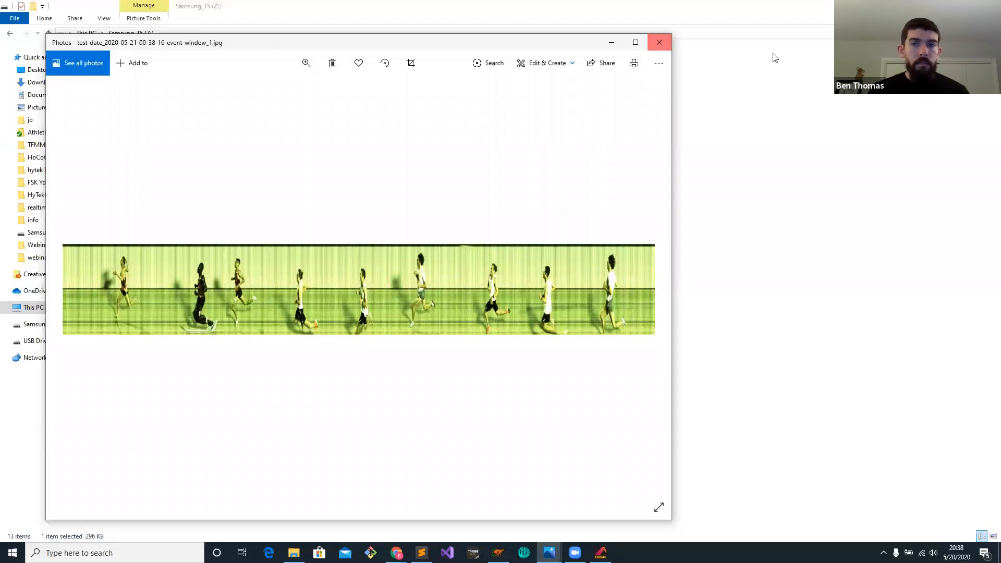
# In AthleticLIVE Local, set the Top Finisher export's Line Scan Area back to -200r,-100%,2000r,100% and save the configuration.
pyautogui.hotkey('alt', 'Tab')
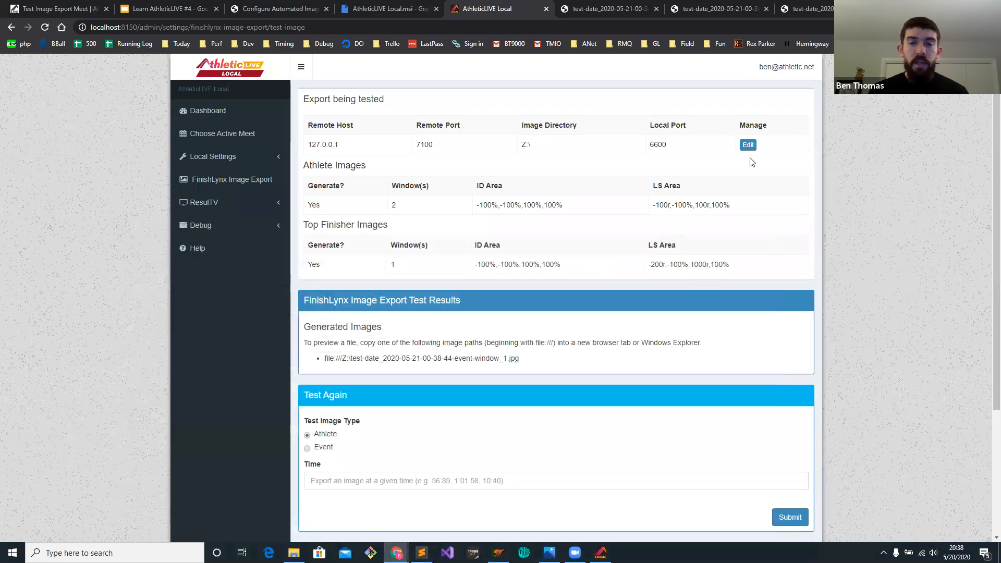
pyautogui.click(748, 144)
pyautogui.scroll(-3, 365, 444)
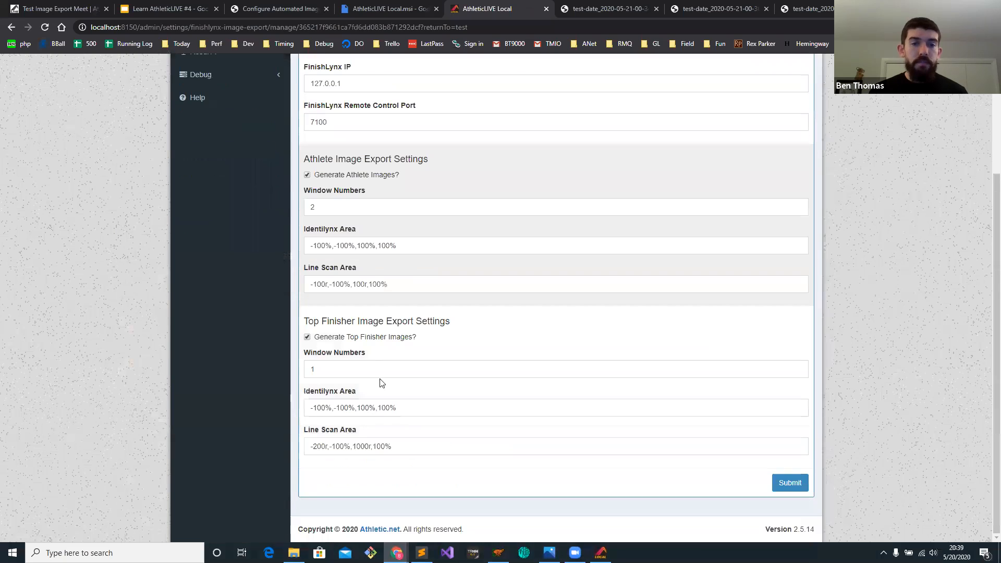
pyautogui.click(355, 447)
pyautogui.write('2')
pyautogui.click(788, 482)
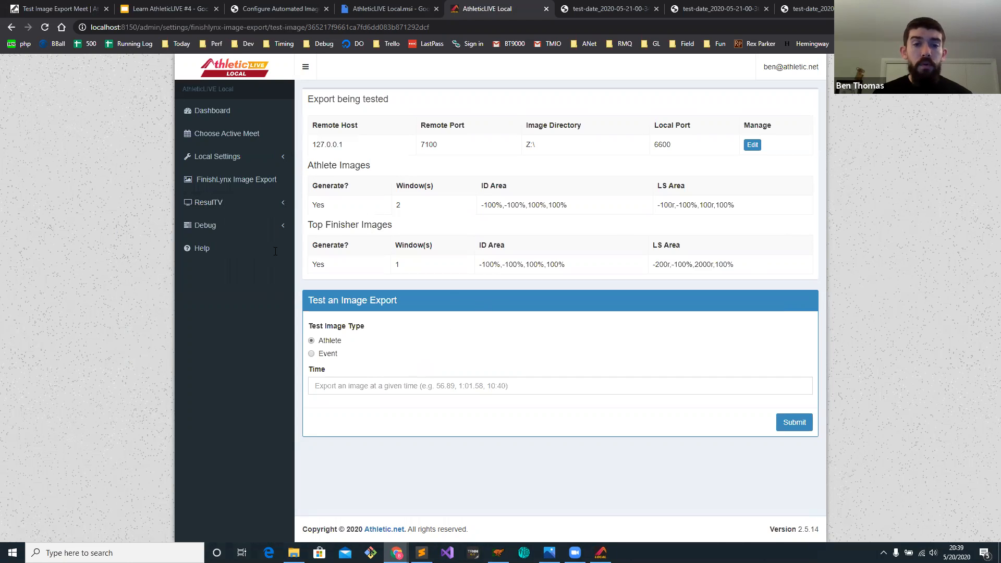
# Compare the image export's remote port with the Remote Control port in the FinishLynx options, then return to AthleticLIVE Local.
pyautogui.click(499, 553)
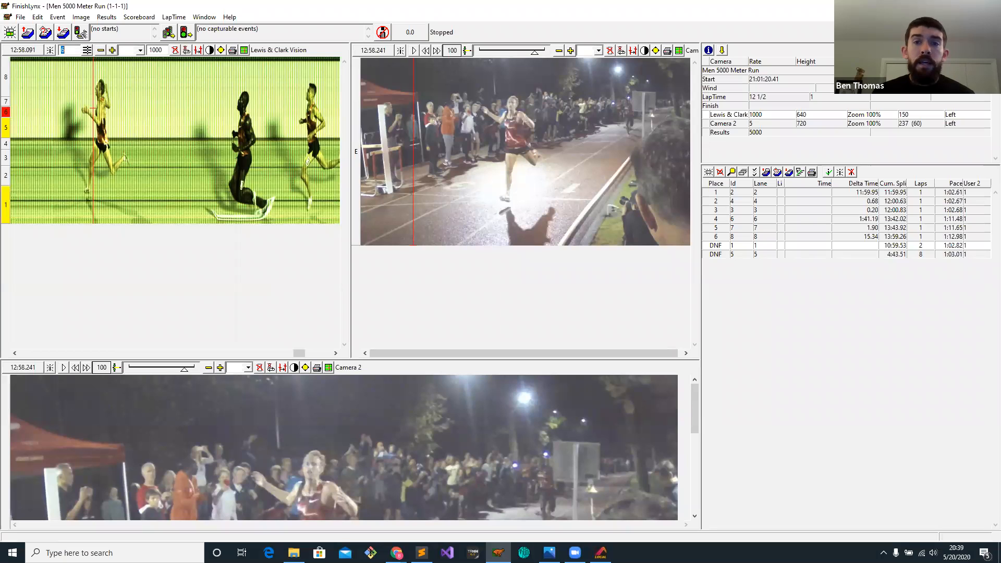
pyautogui.hotkey('alt', 'Tab')
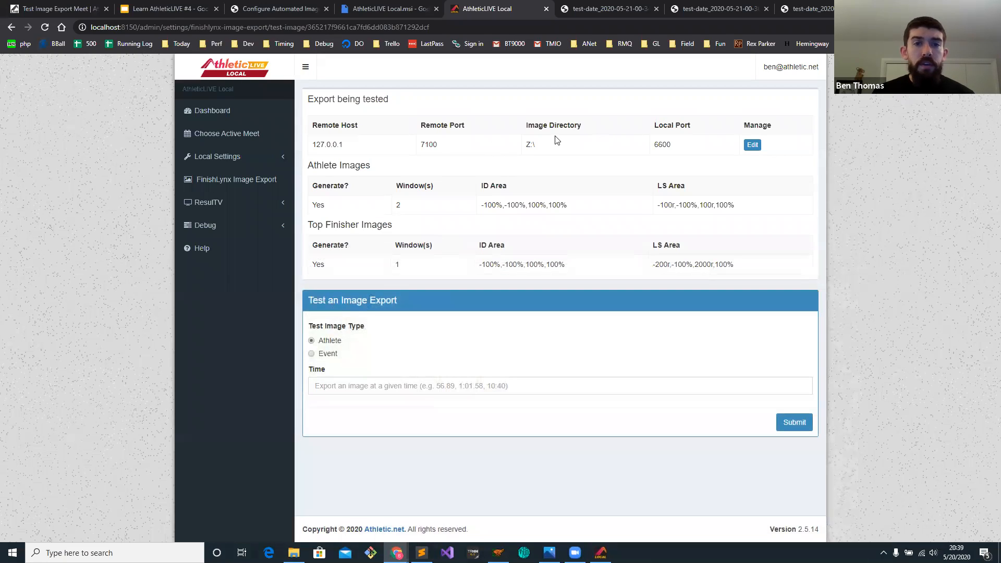
pyautogui.moveTo(435, 144); pyautogui.dragTo(424, 144)
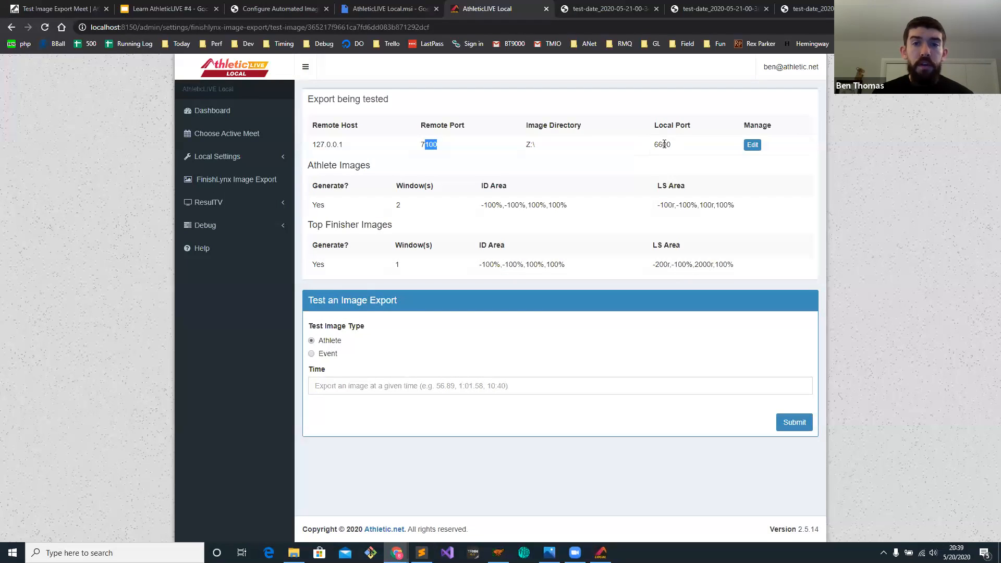
pyautogui.click(478, 144)
pyautogui.click(498, 553)
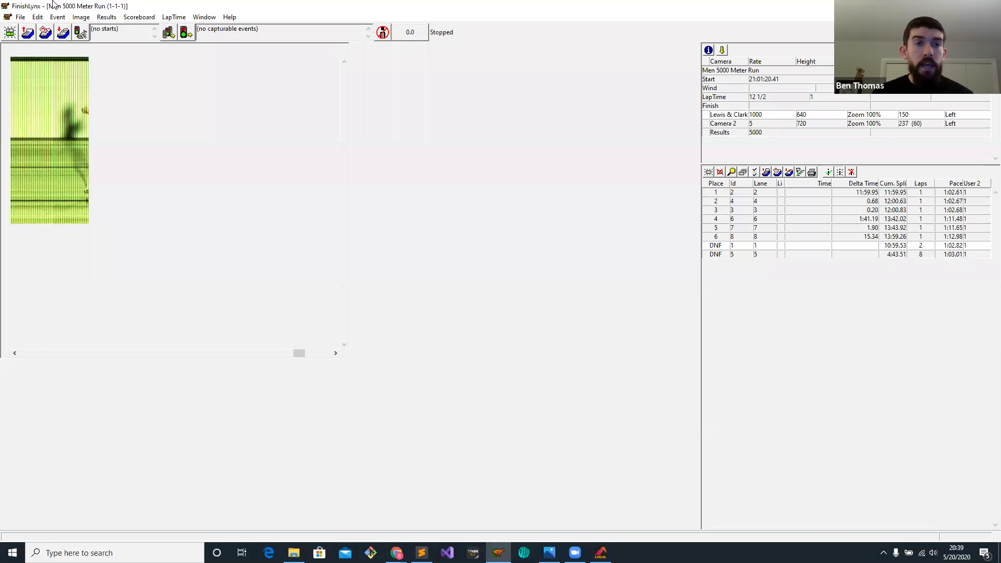
pyautogui.click(23, 20)
pyautogui.click(62, 174)
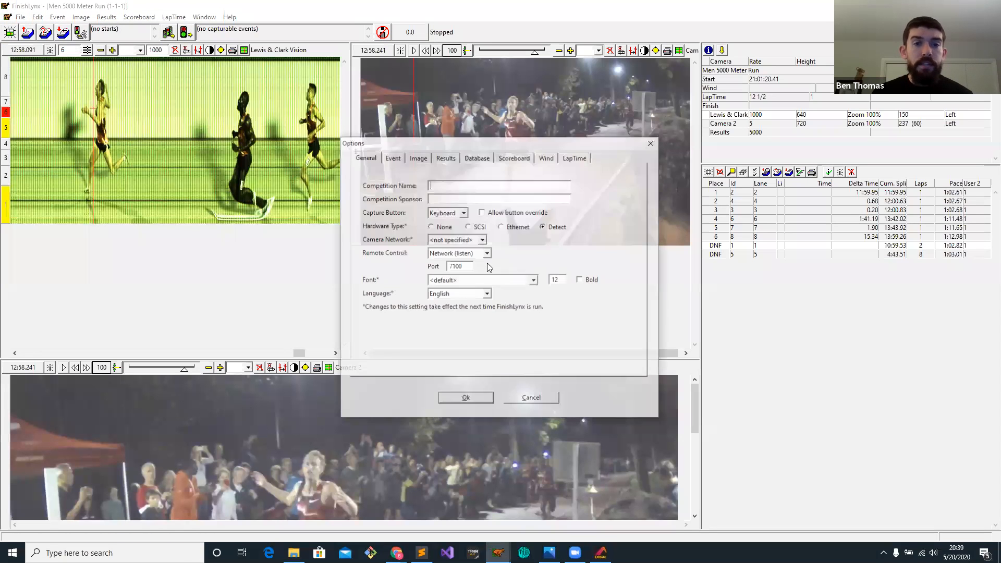
pyautogui.click(652, 143)
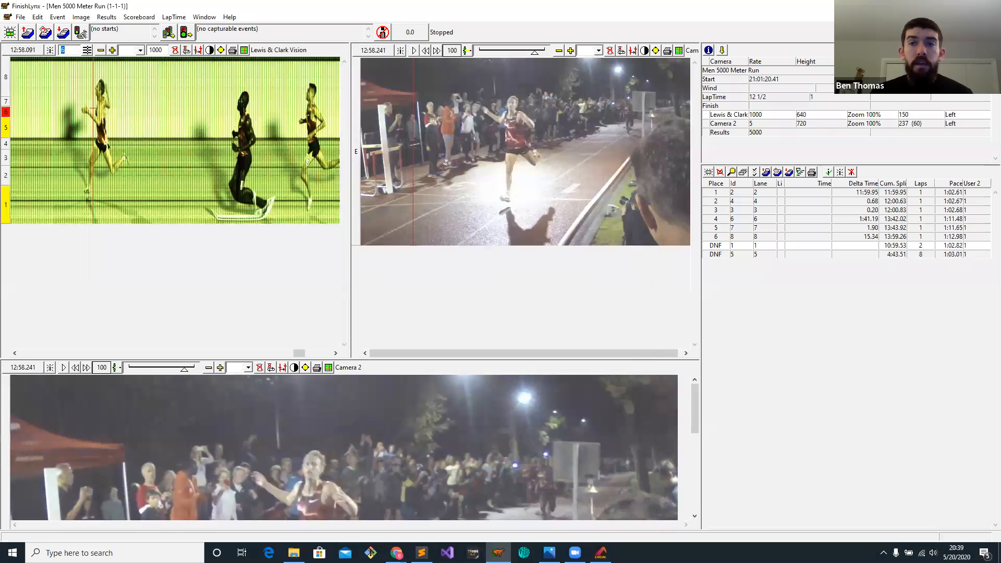
pyautogui.hotkey('alt', 'Tab')
pyautogui.moveTo(405, 373); pyautogui.dragTo(311, 297)
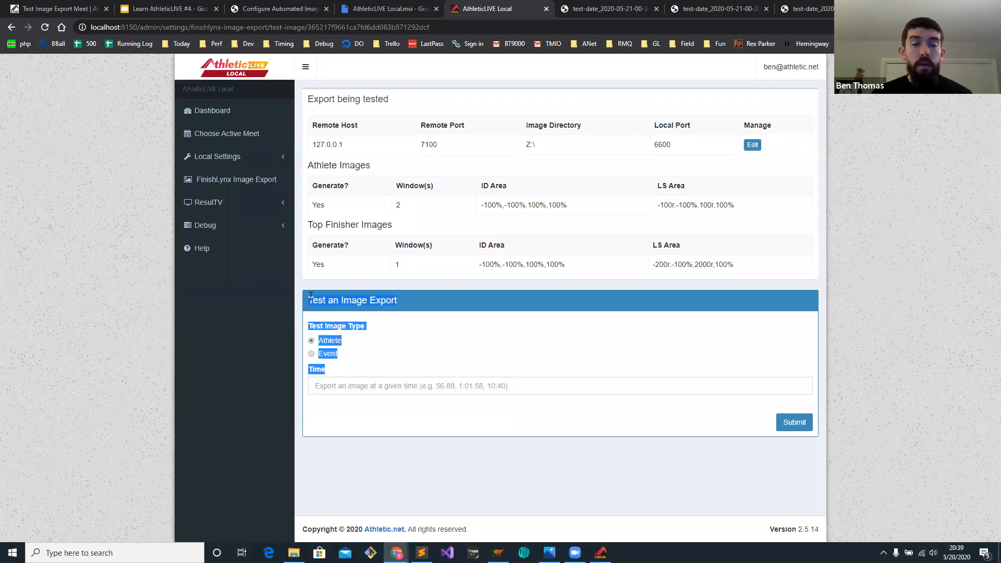
pyautogui.click(311, 296)
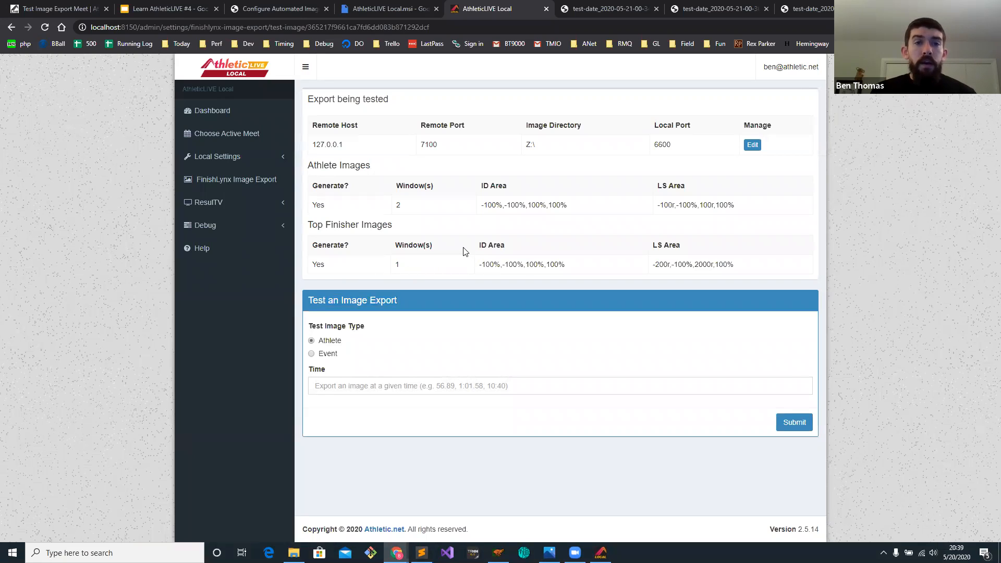
# Start the image export config for 127.0.0.1 - 7100 from the AthleticLIVE Local dashboard and check its status there.
pyautogui.click(236, 107)
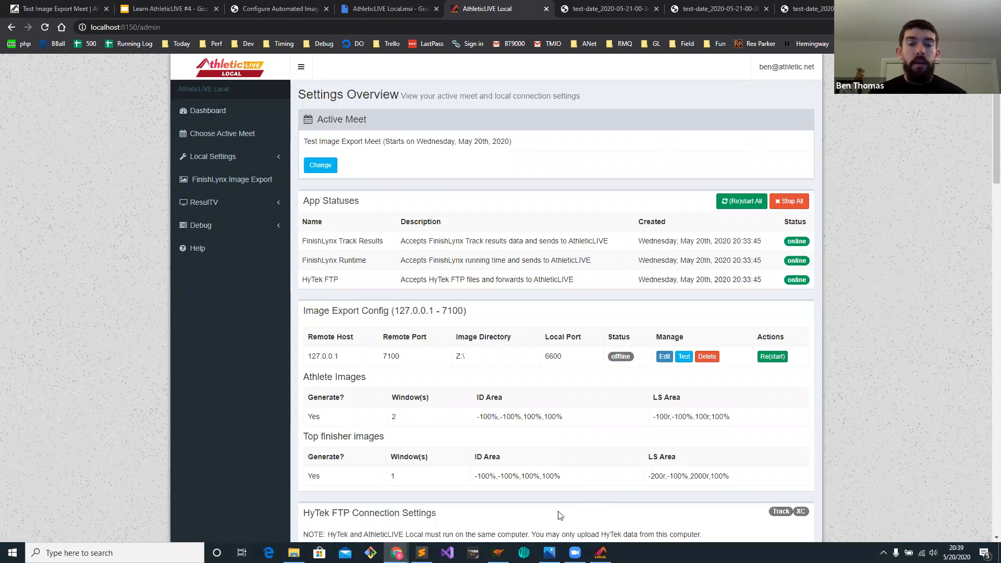
pyautogui.click(774, 359)
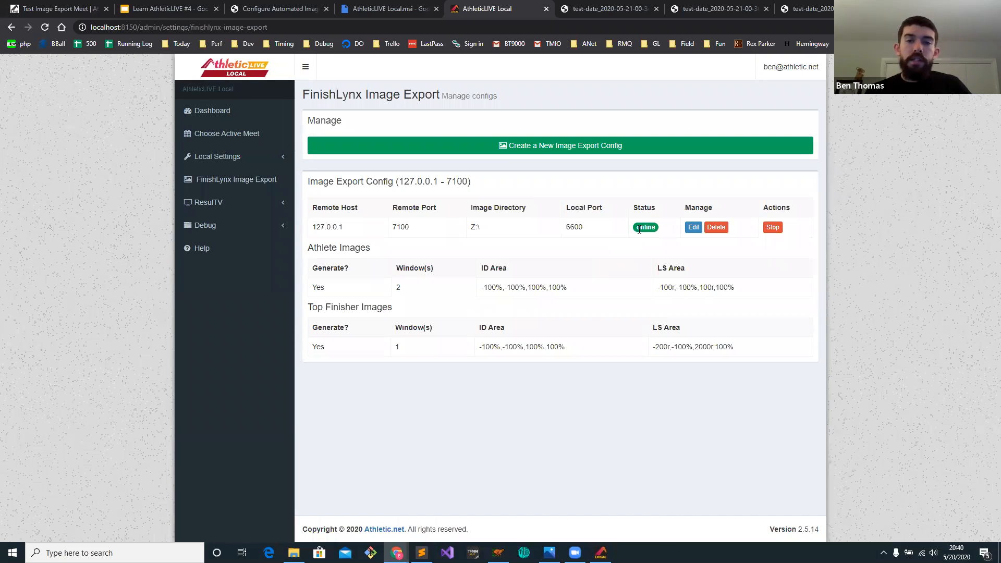
pyautogui.click(258, 116)
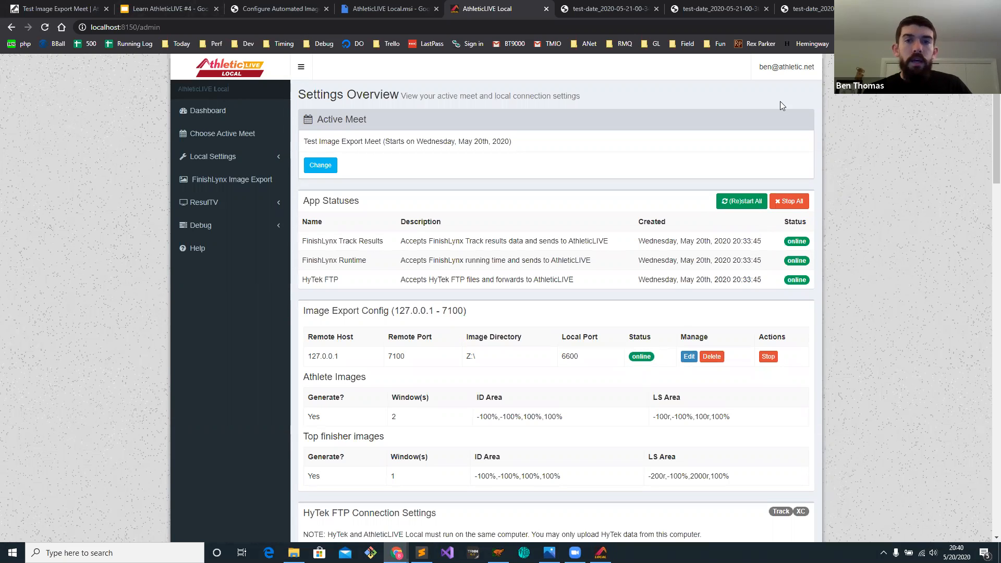
# Load the meet's live results page anet.live/learn4 in place of the last test image.
pyautogui.click(809, 12)
pyautogui.click(811, 25)
pyautogui.write('anet.live/learn4')
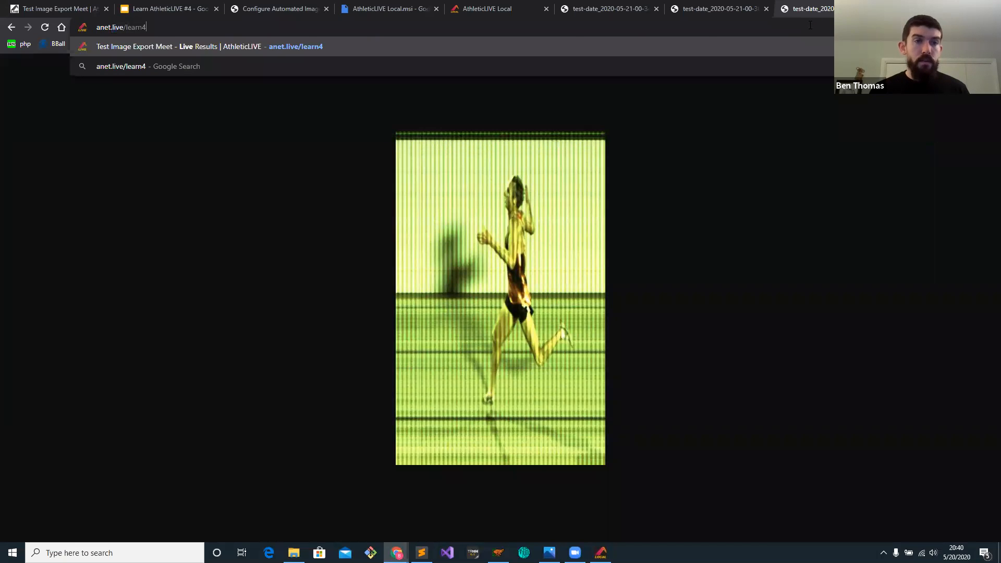
pyautogui.press('Return')
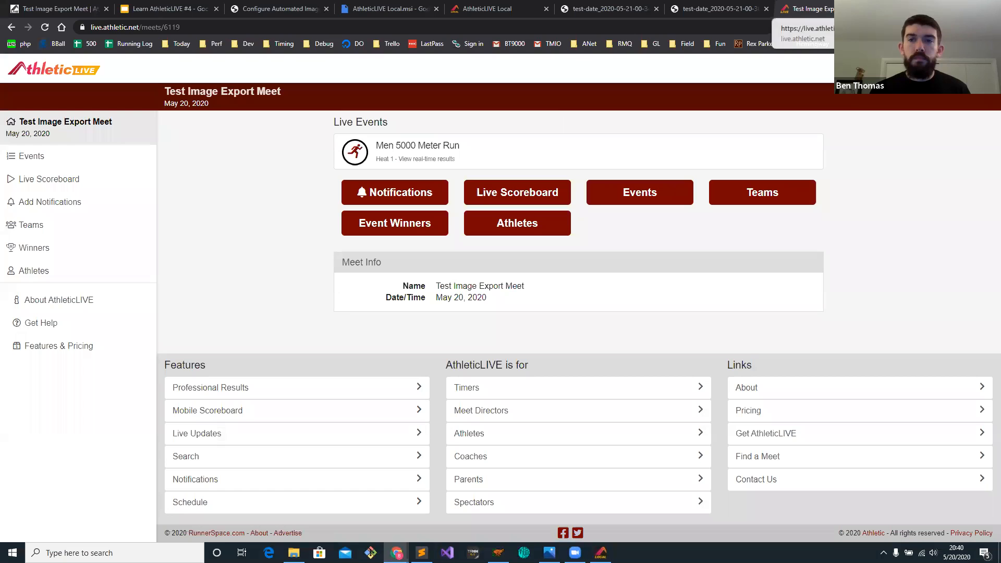
# Detach the live meet page into its own window filling half the screen, and open the live Men 5000 Meter Run results.
pyautogui.moveTo(845, 9); pyautogui.dragTo(827, 113)
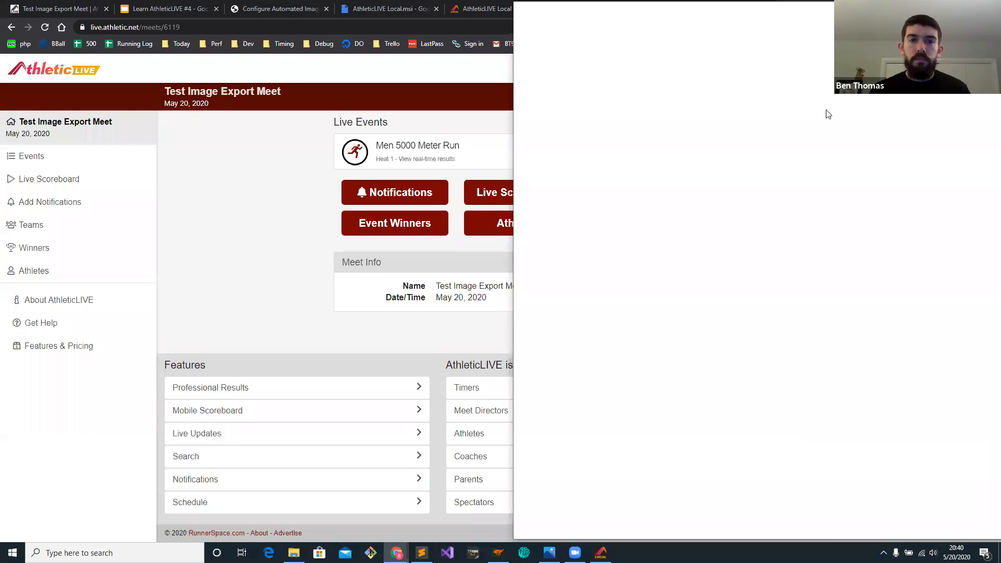
pyautogui.click(965, 7)
pyautogui.click(941, 7)
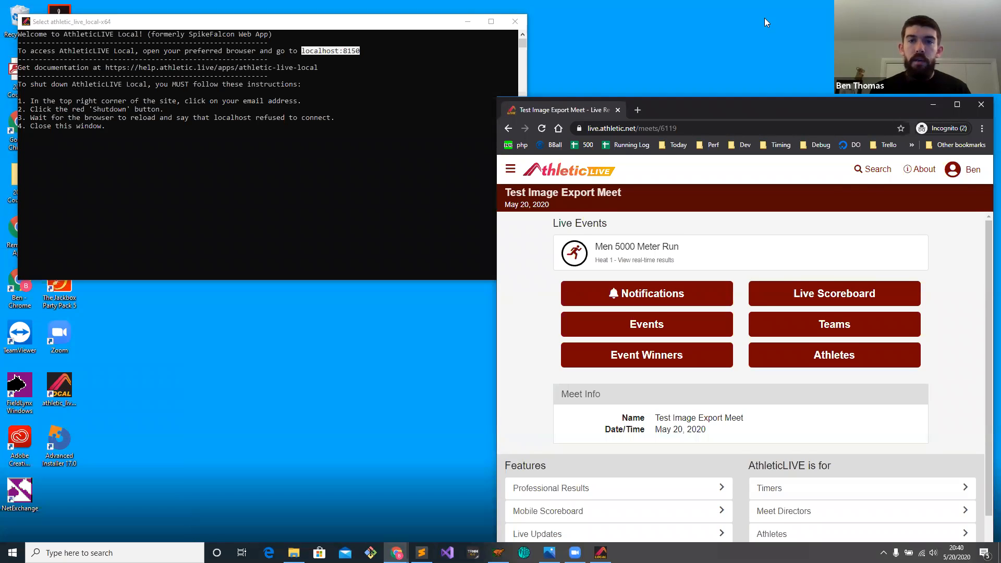
pyautogui.press('super+Right')
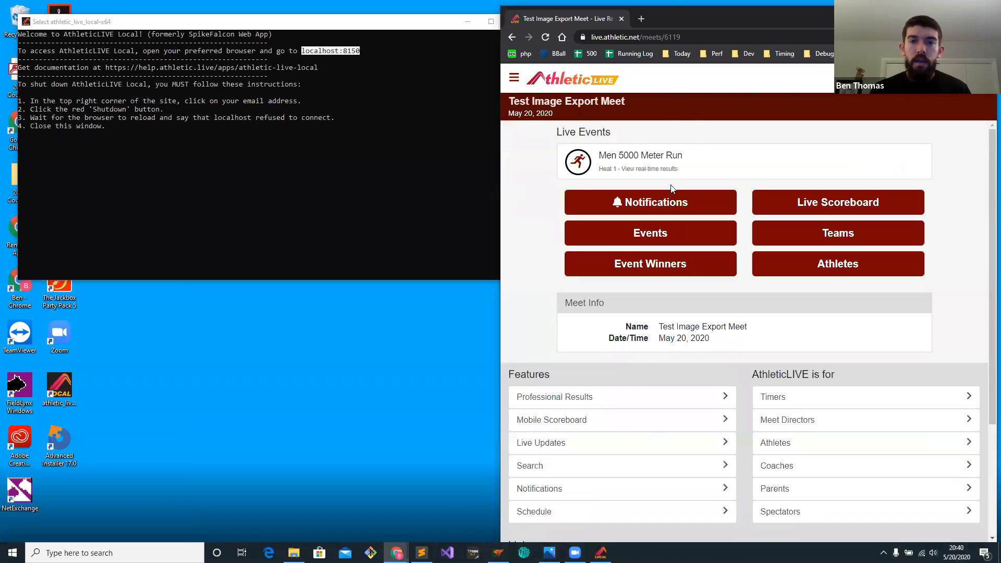
pyautogui.moveTo(673, 189); pyautogui.dragTo(672, 189)
pyautogui.click(771, 161)
# Bring up FinishLynx and resize its window to sit beside the live results without covering the athlete list.
pyautogui.click(499, 552)
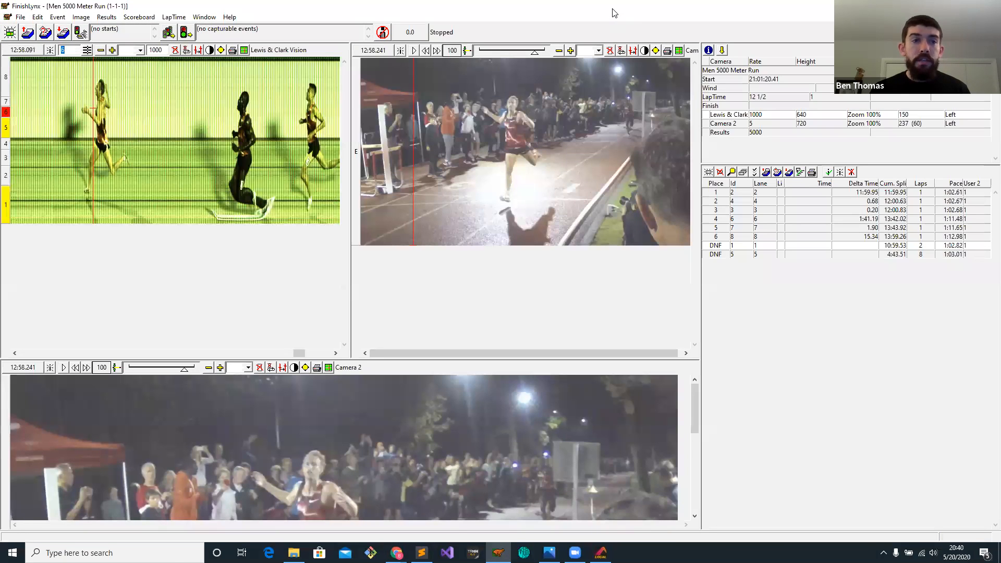
pyautogui.moveTo(612, 13); pyautogui.dragTo(603, 23)
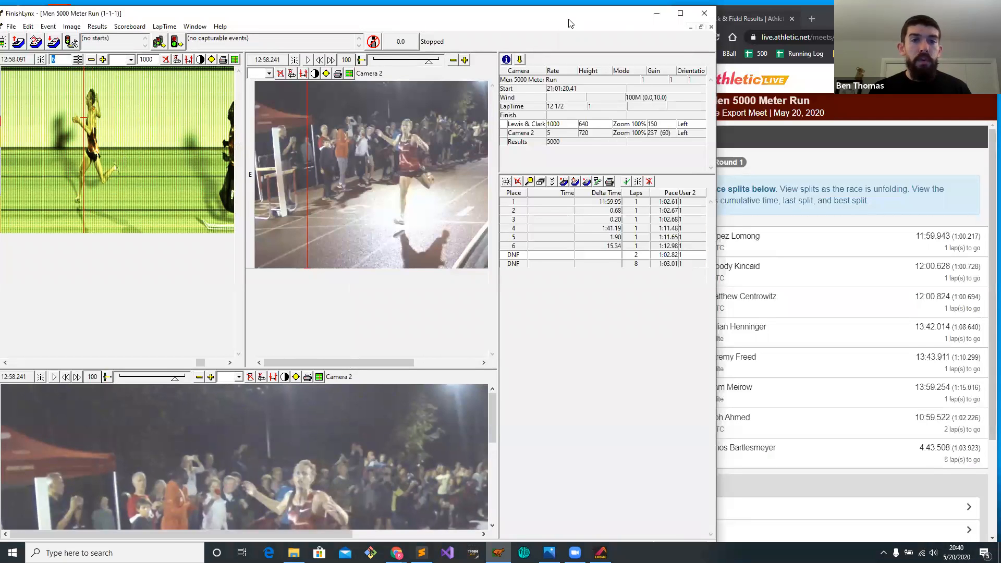
pyautogui.moveTo(568, 20); pyautogui.dragTo(580, 16)
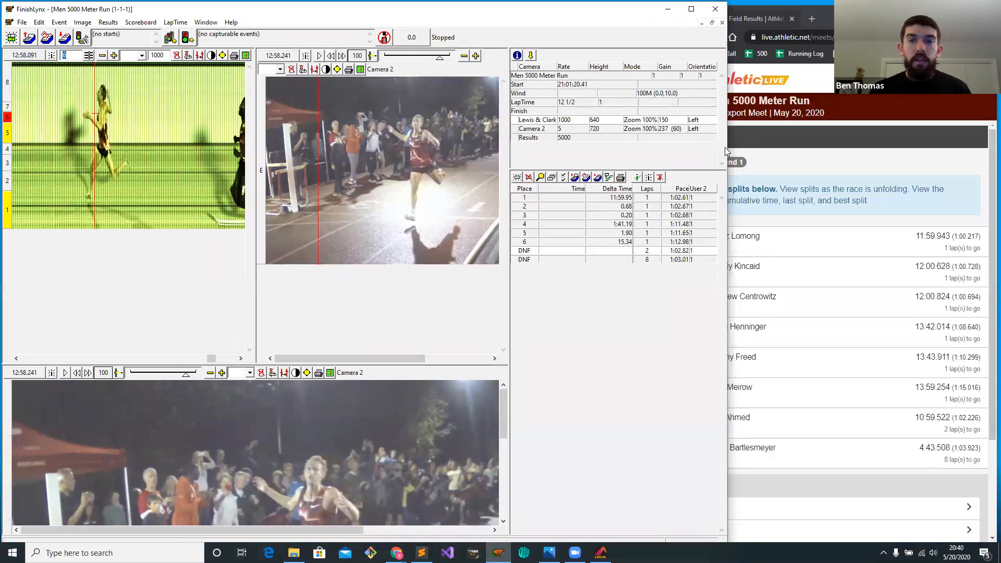
pyautogui.moveTo(728, 147); pyautogui.dragTo(715, 176)
pyautogui.click(686, 172)
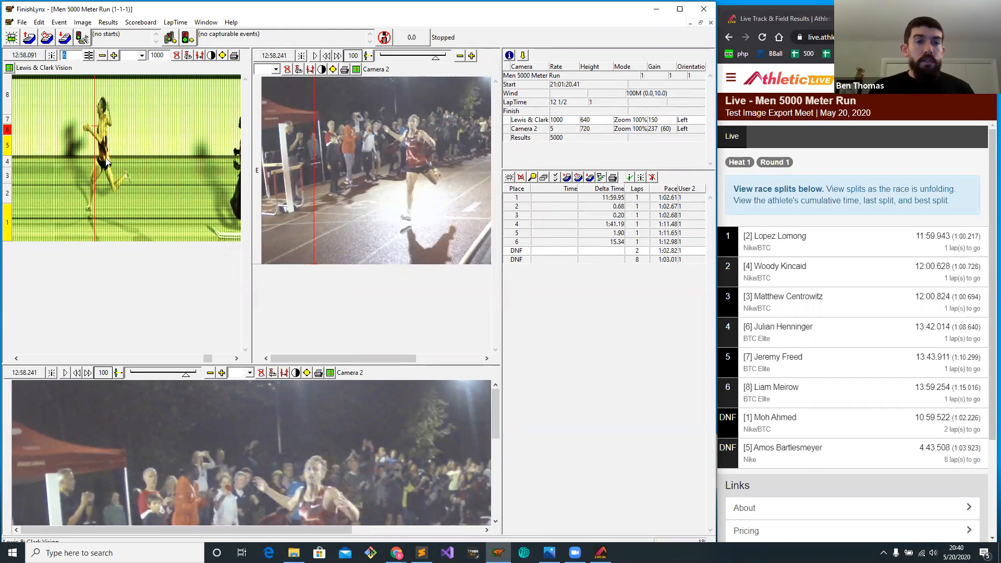
# On the line-scan image, record the finishes of ID 4 at 12:58.101, ID 2 at 13:00.121 and ID 3 at 13:00.381.
pyautogui.click(97, 128)
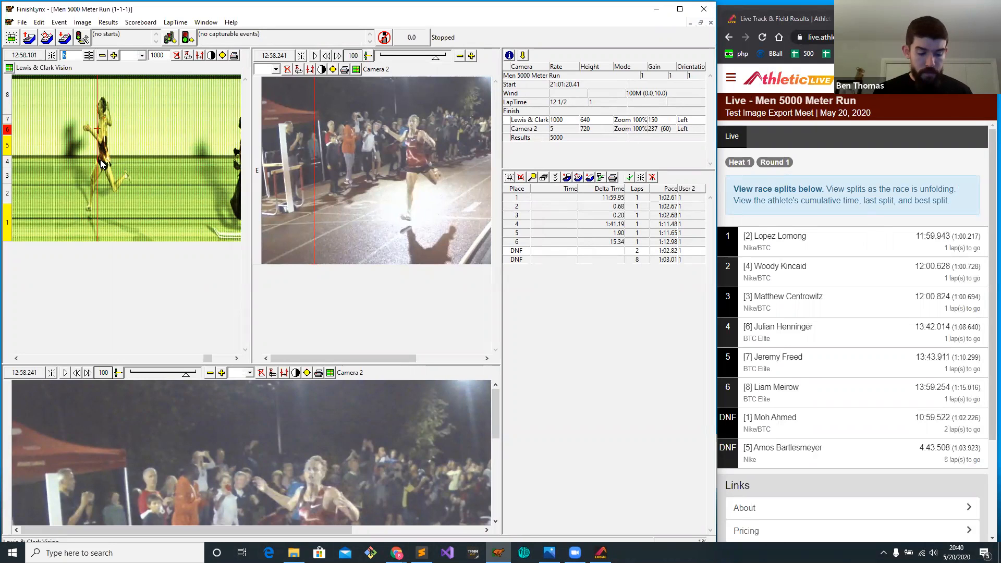
pyautogui.write('4')
pyautogui.press('Return')
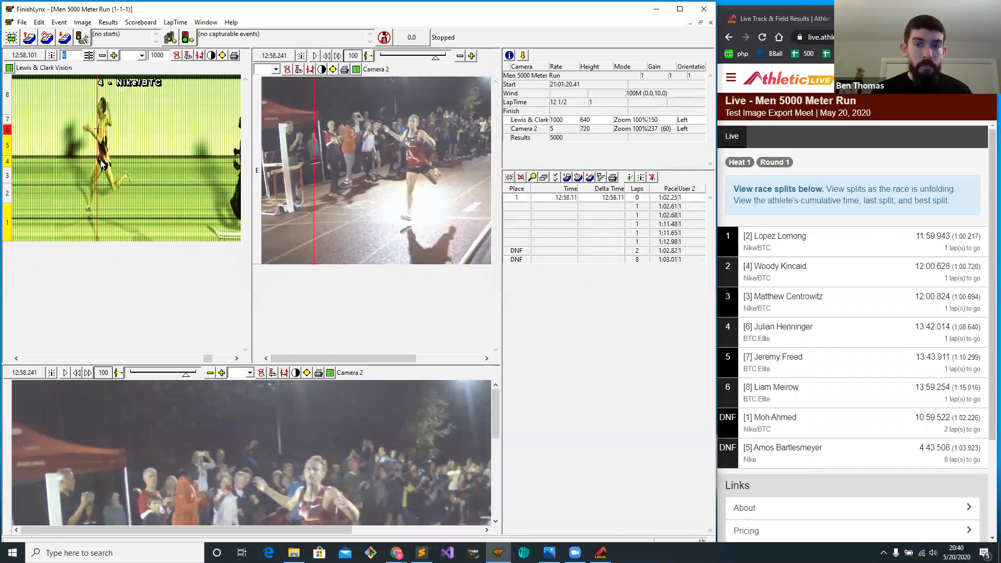
pyautogui.hscroll(3, 183, 151)
pyautogui.click(155, 141)
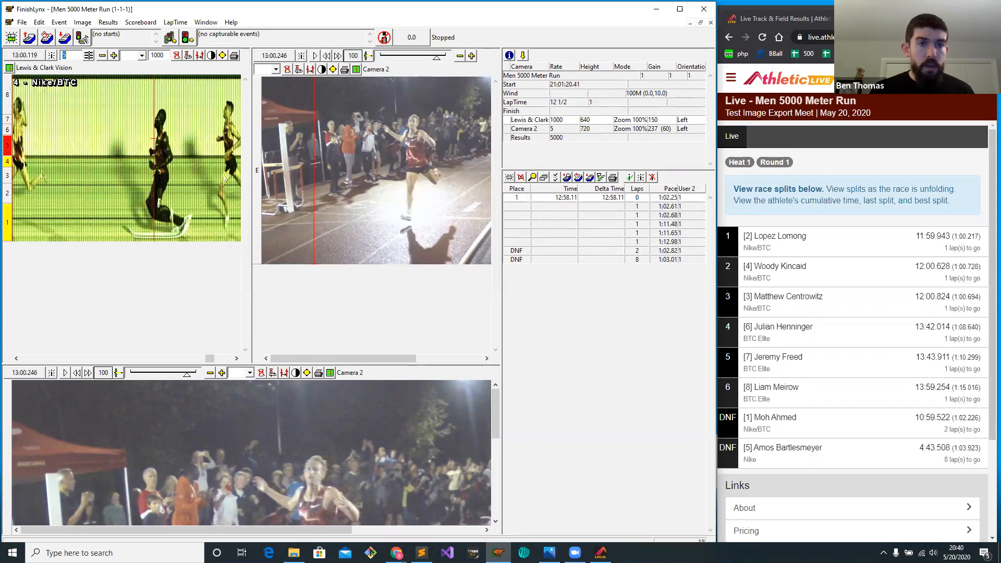
pyautogui.write('2')
pyautogui.press('Return')
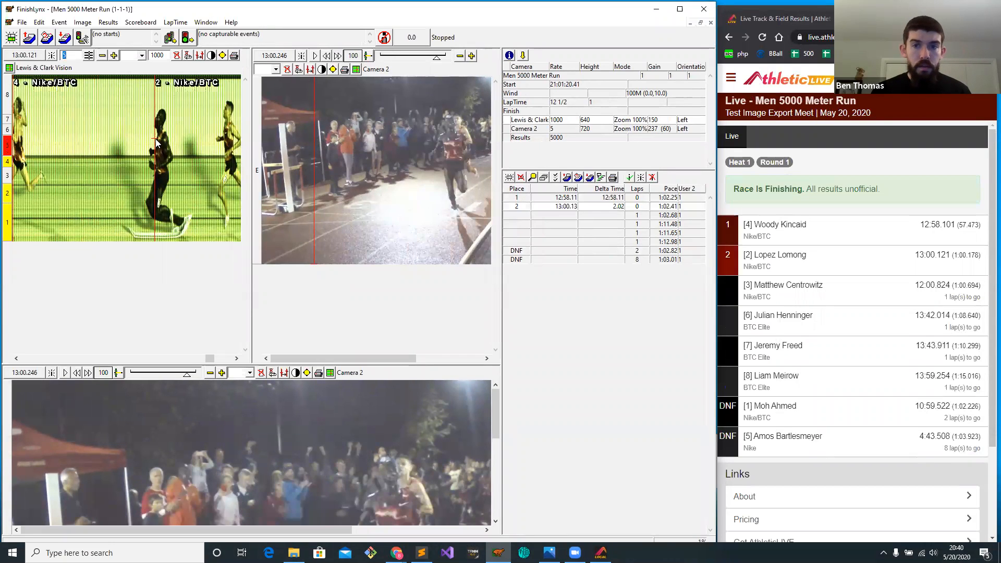
pyautogui.click(225, 128)
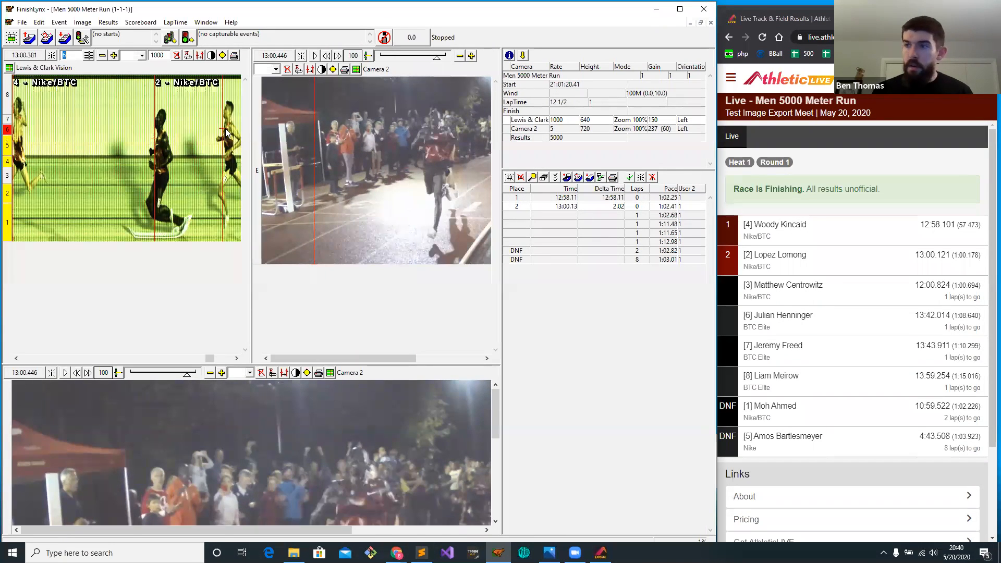
pyautogui.press('Return')
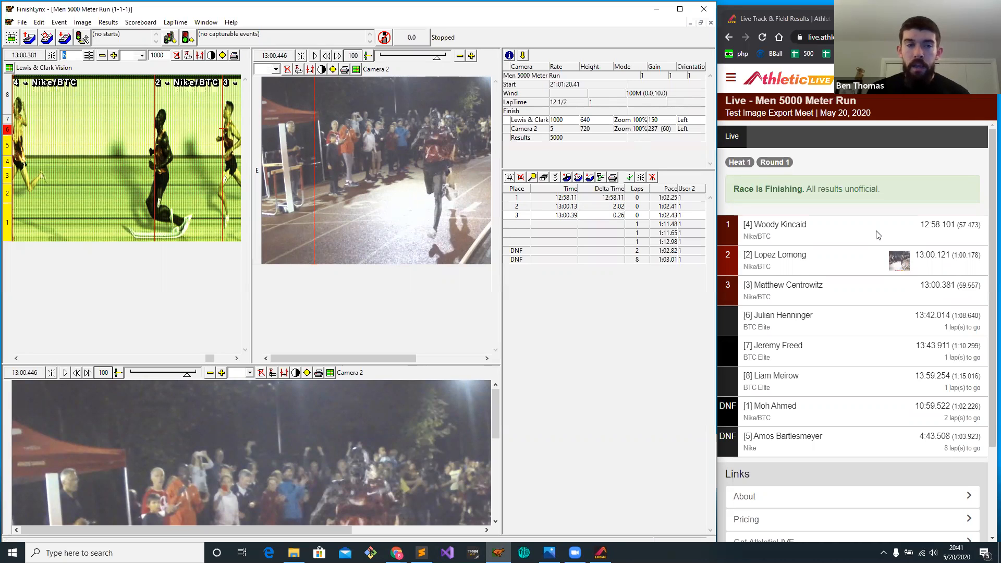
# Enlarge the second-place athlete's photo in the live results, close it, and return to the FinishLynx line-scan image.
pyautogui.click(873, 268)
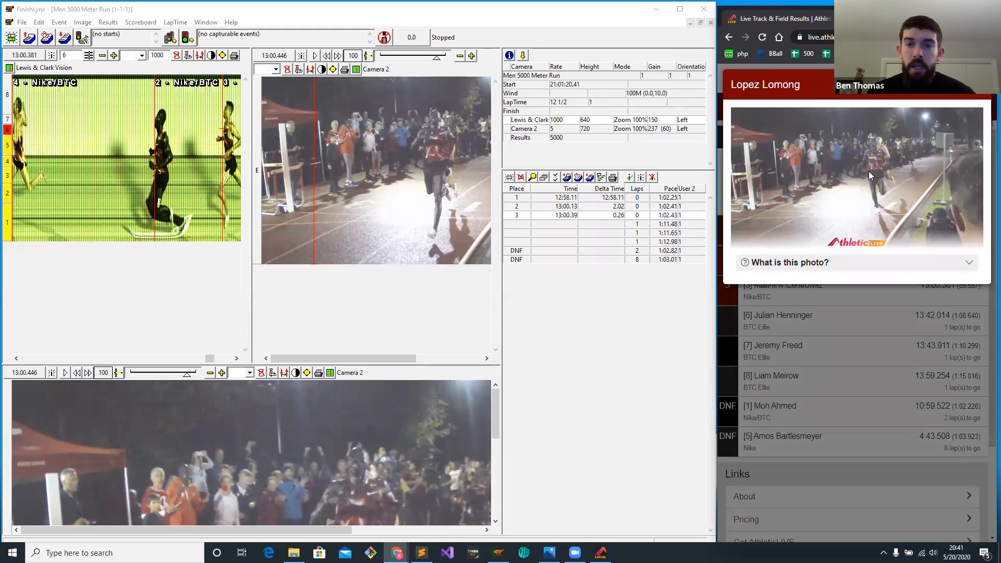
pyautogui.click(978, 84)
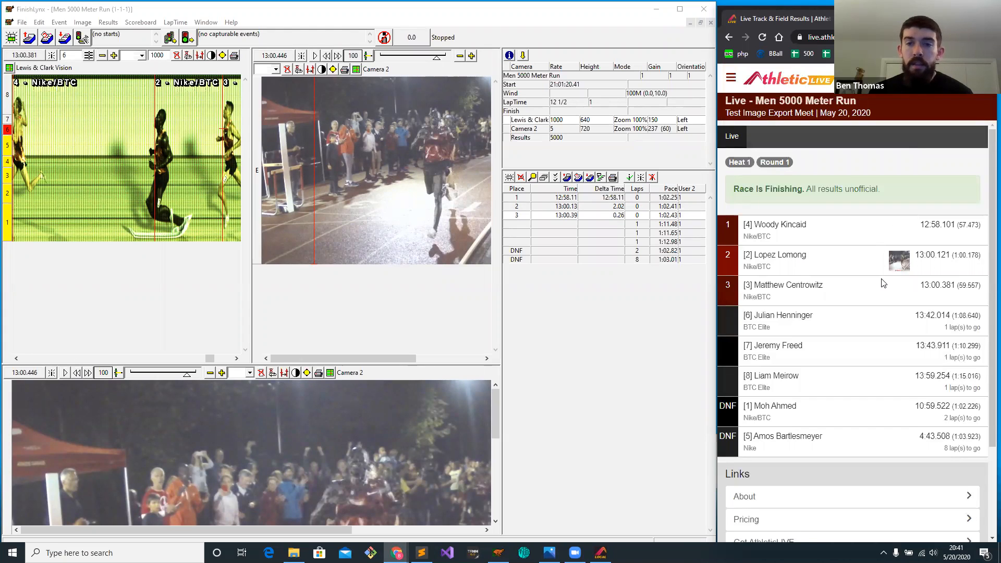
pyautogui.click(197, 149)
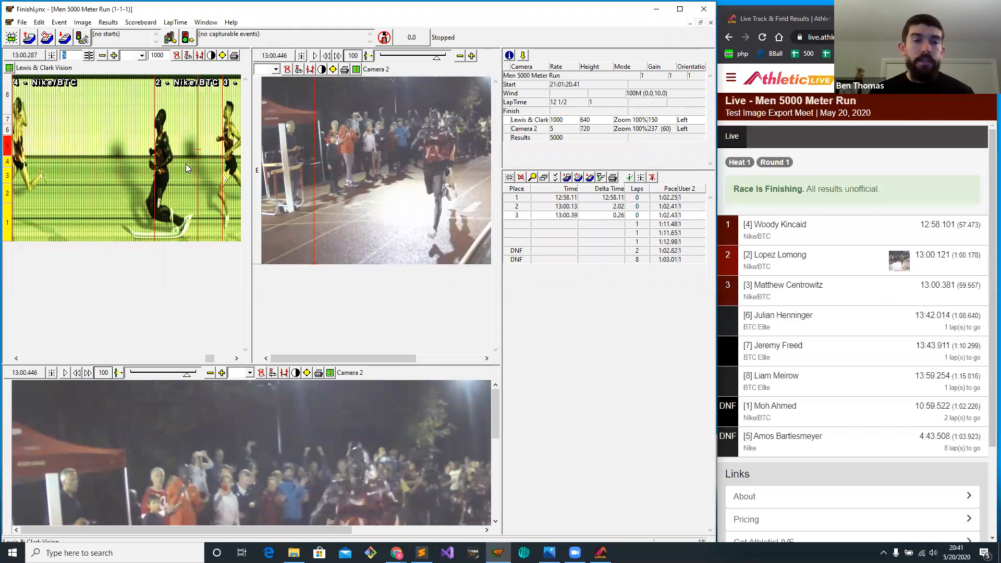
# Record the finishes of ID 6 at 14:48.996, ID 7 at 14:50.586 and ID 8 at 15:11.104 on the line-scan image.
pyautogui.scroll(-10, 197, 149)
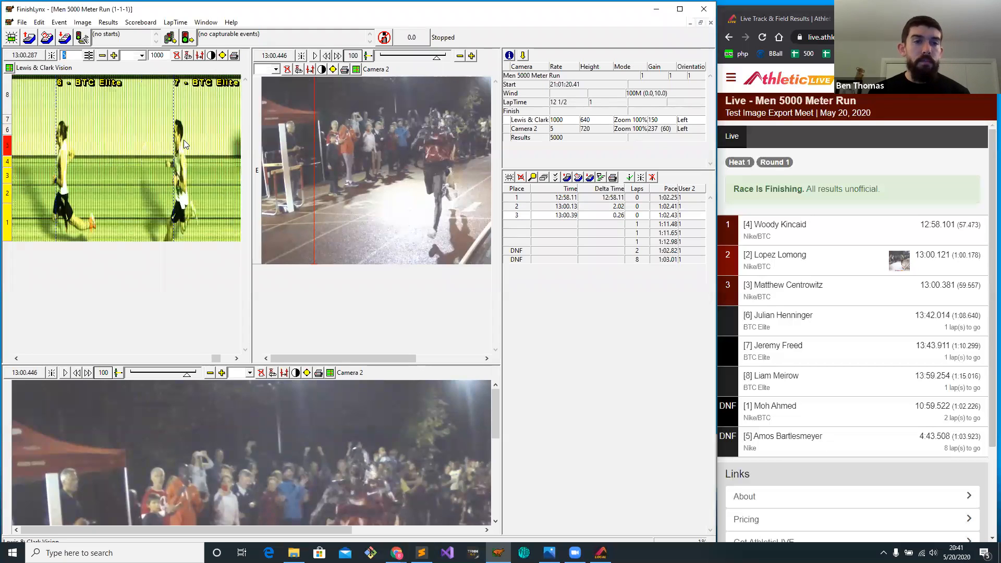
pyautogui.scroll(-5, 170, 137)
pyautogui.click(127, 139)
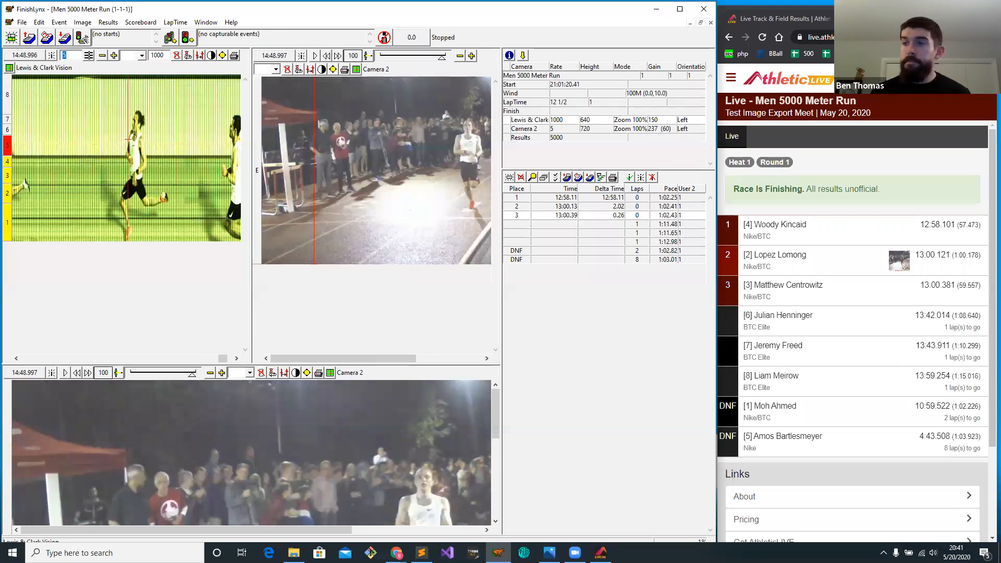
pyautogui.press('Return')
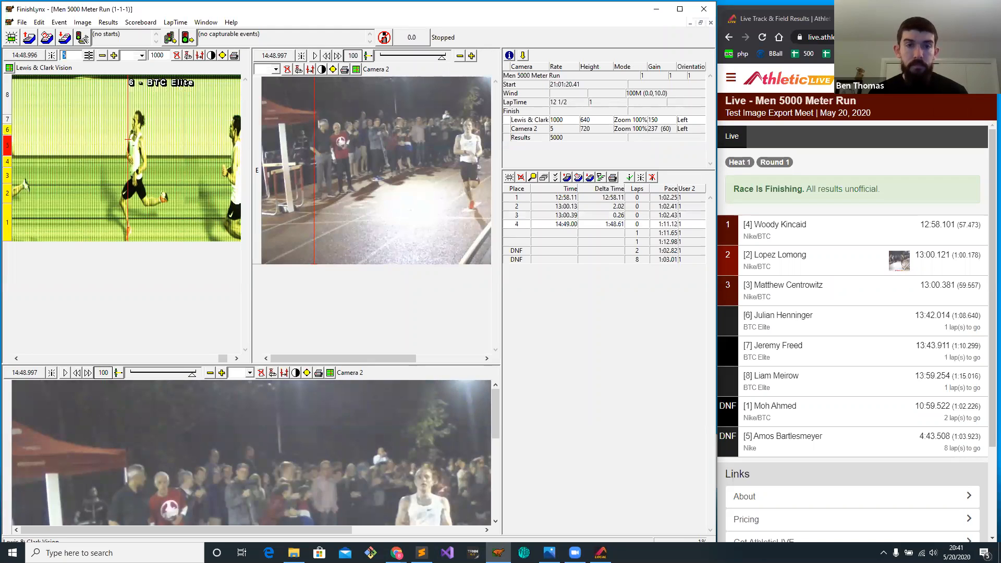
pyautogui.scroll(-3, 212, 151)
pyautogui.click(145, 152)
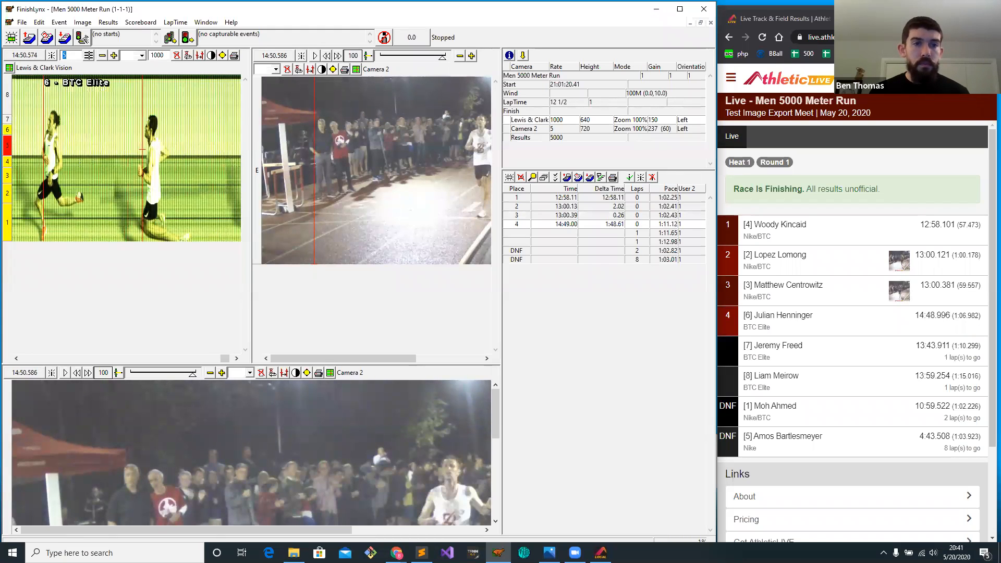
pyautogui.press('Return')
pyautogui.scroll(-3, 146, 149)
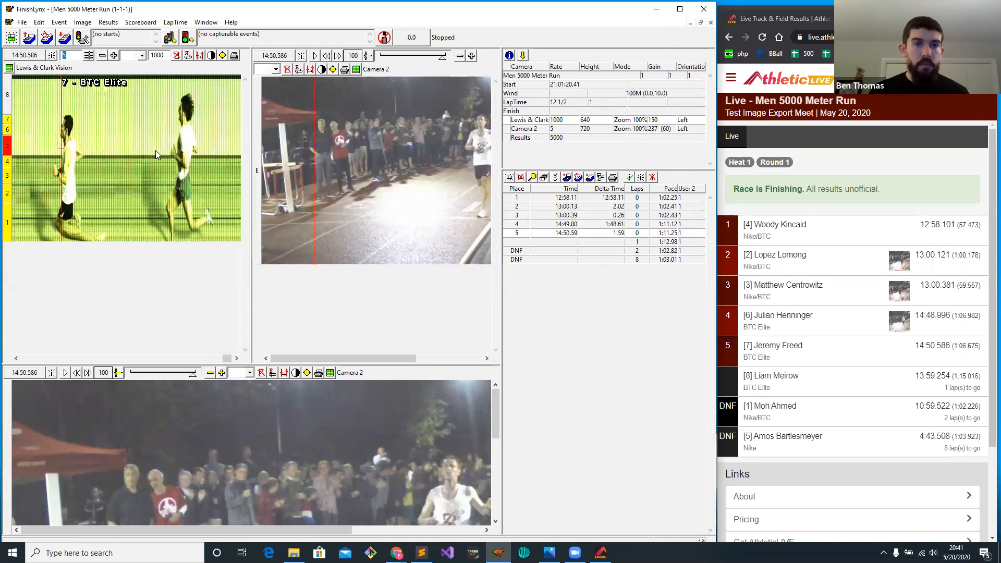
pyautogui.click(178, 151)
pyautogui.press('Return')
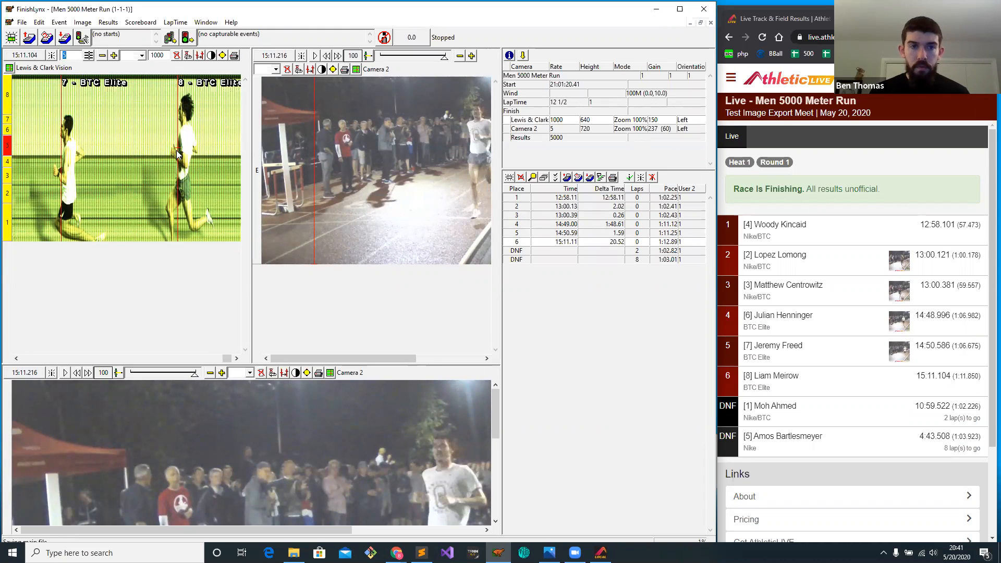
# Switch to the Samsung_T5 (Z:) folder, refresh it, and list its files in Details view with a Name column wide enough for full file names.
pyautogui.scroll(-1, 176, 152)
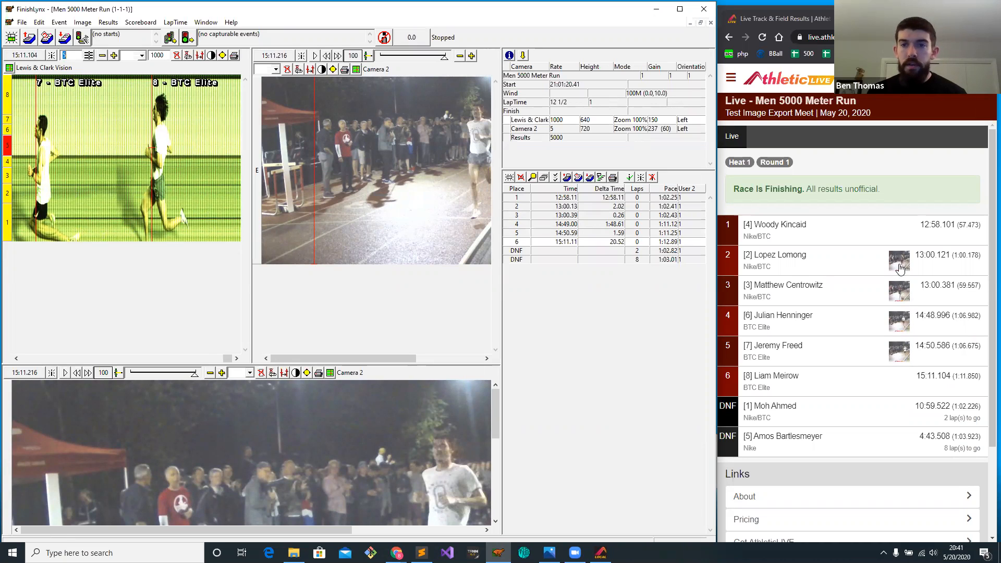
pyautogui.click(292, 551)
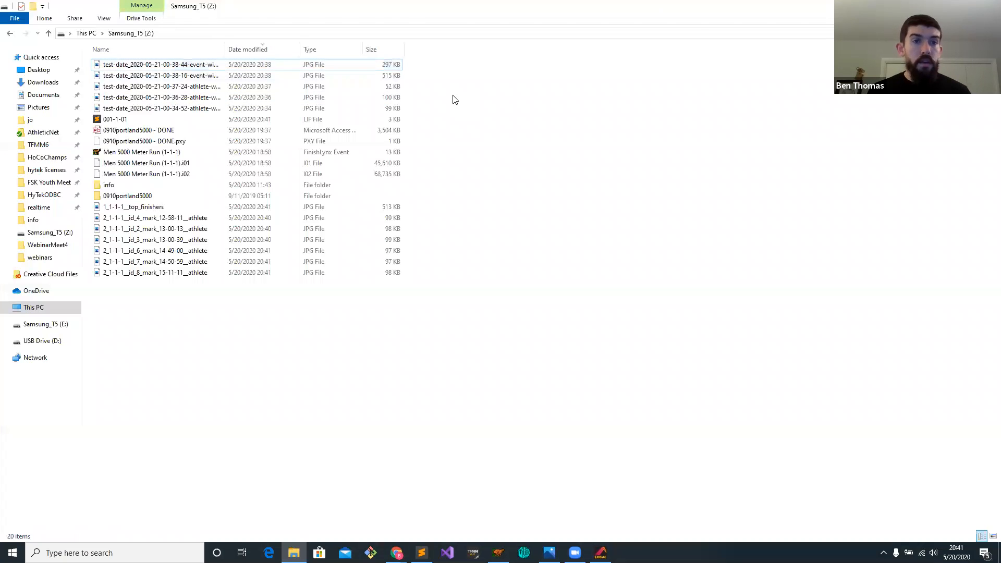
pyautogui.press('F5')
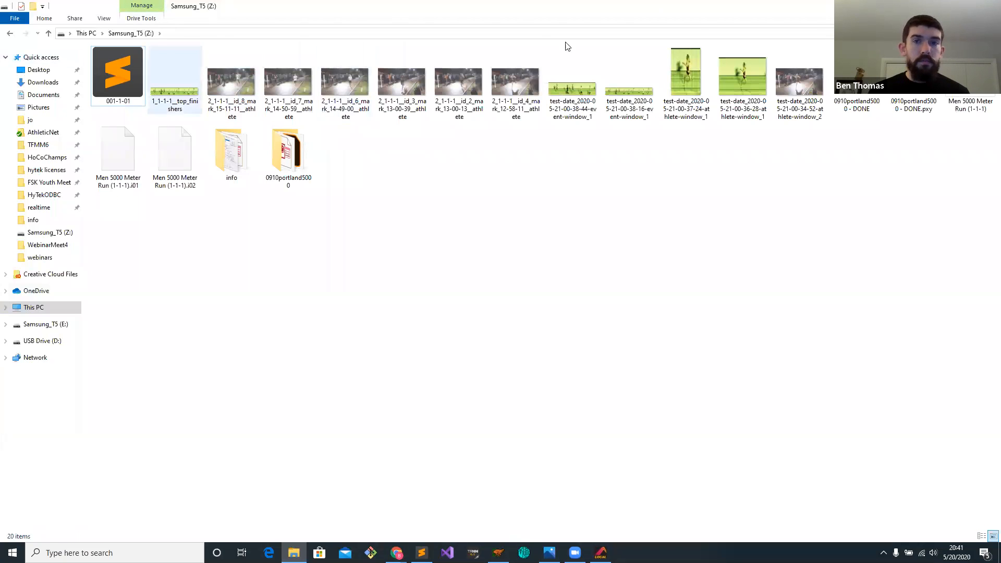
pyautogui.click(104, 18)
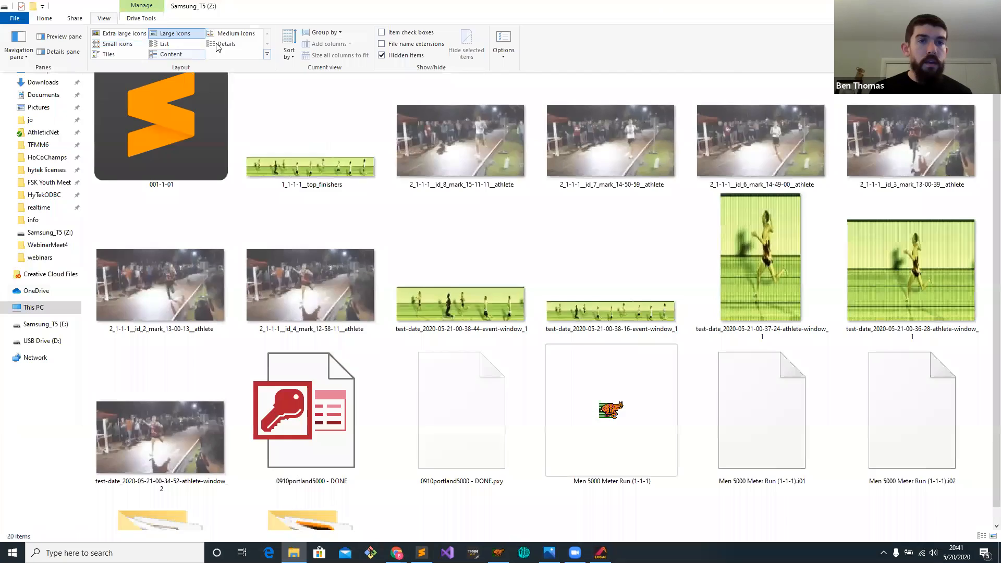
pyautogui.click(218, 47)
pyautogui.click(178, 87)
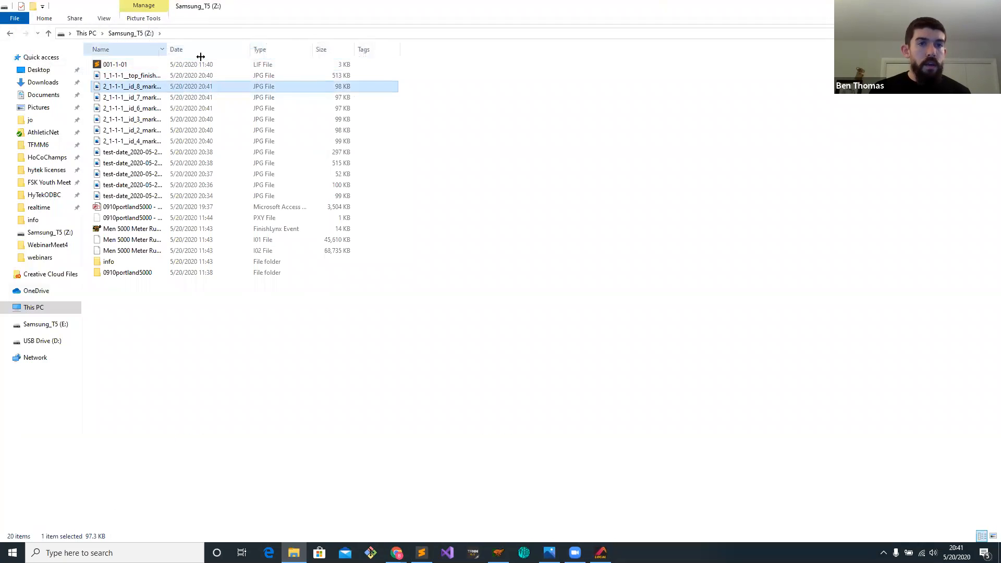
pyautogui.moveTo(200, 56); pyautogui.dragTo(283, 52)
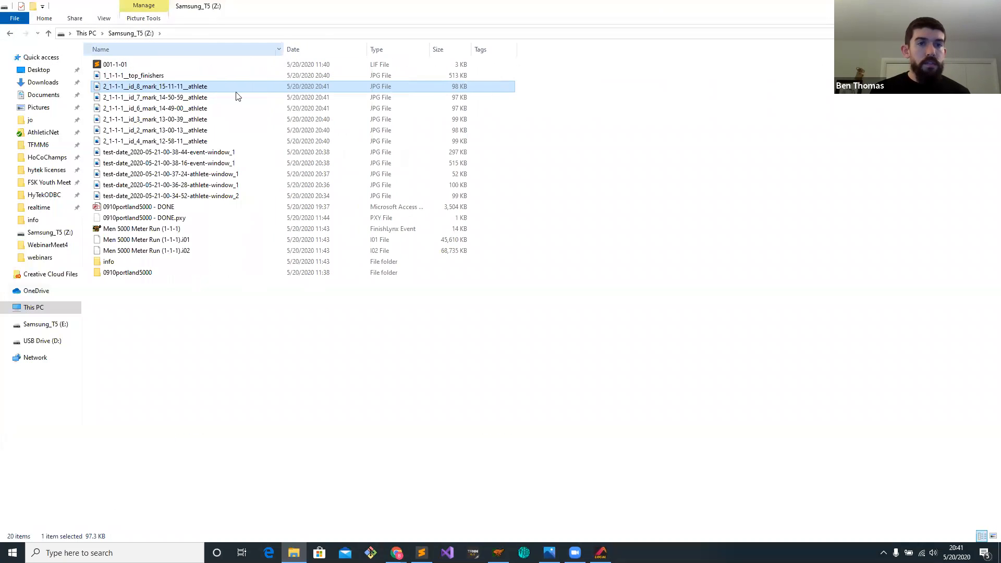
# Check the exported athlete images by ID and mark in the folder, then open the ID 4 photo for mark 12-58-11 and close it.
pyautogui.click(189, 142)
pyautogui.click(187, 130)
pyautogui.click(188, 109)
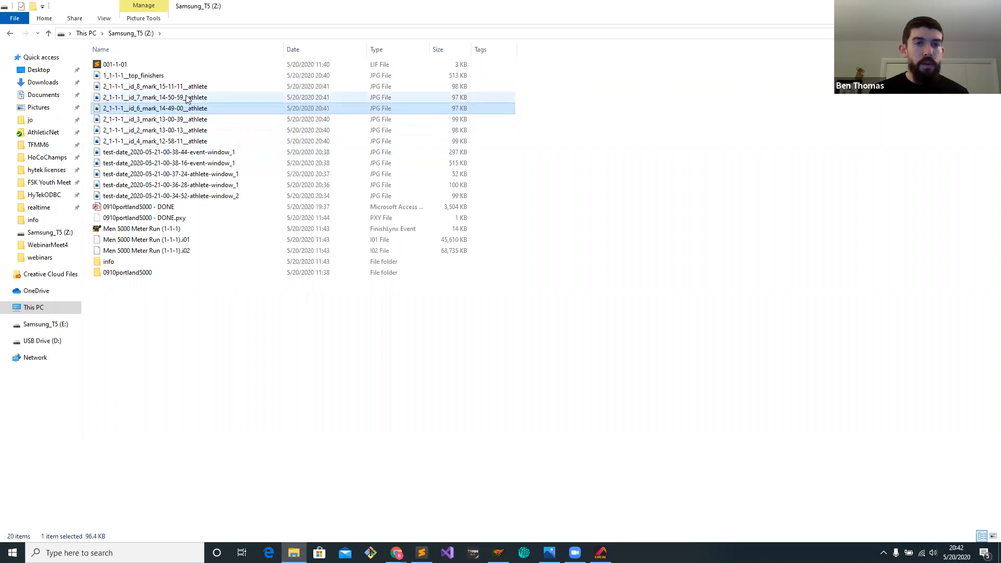
pyautogui.click(188, 98)
pyautogui.click(188, 88)
pyautogui.click(186, 141)
pyautogui.doubleClick(186, 141)
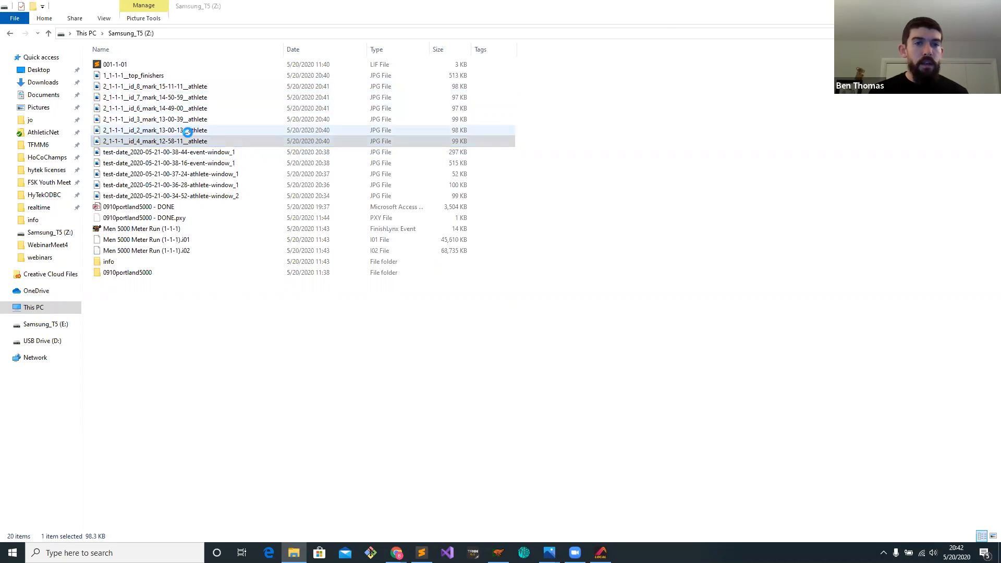
pyautogui.click(659, 43)
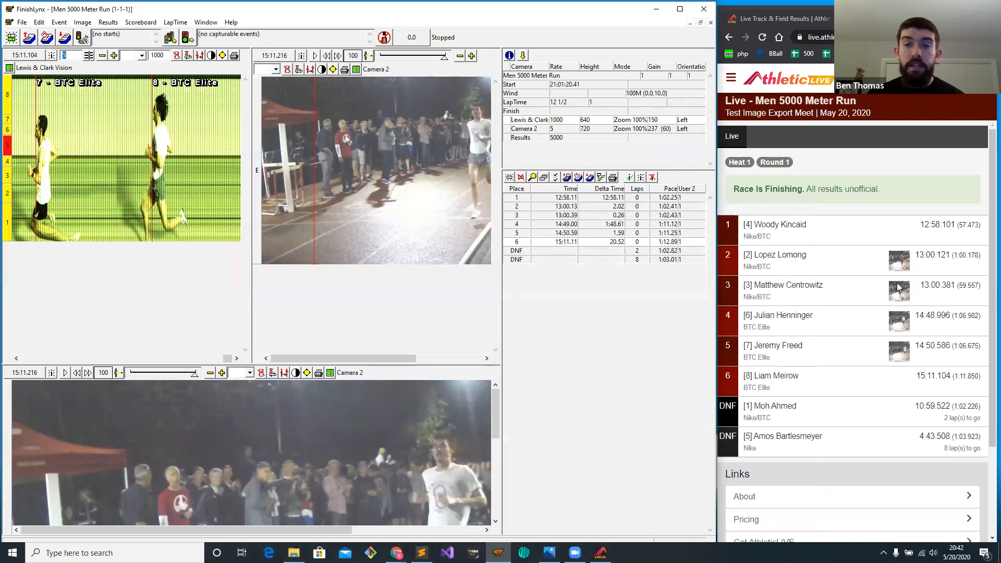
# Enlarge the fifth- and fourth-place photos in the live results, expand the "What is this photo?" explanation, and return to the FinishLynx line-scan image.
pyautogui.click(897, 349)
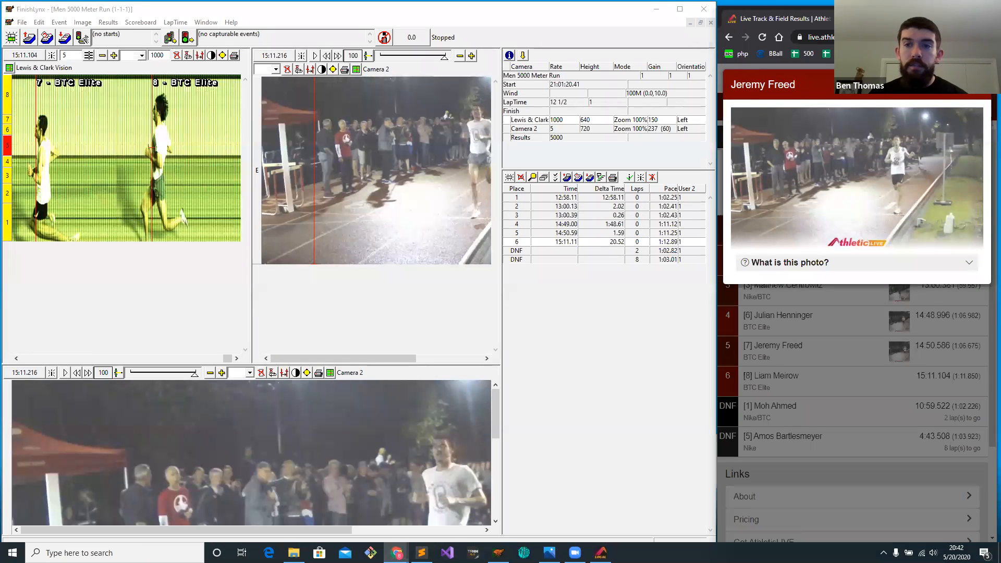
pyautogui.click(919, 283)
pyautogui.click(900, 320)
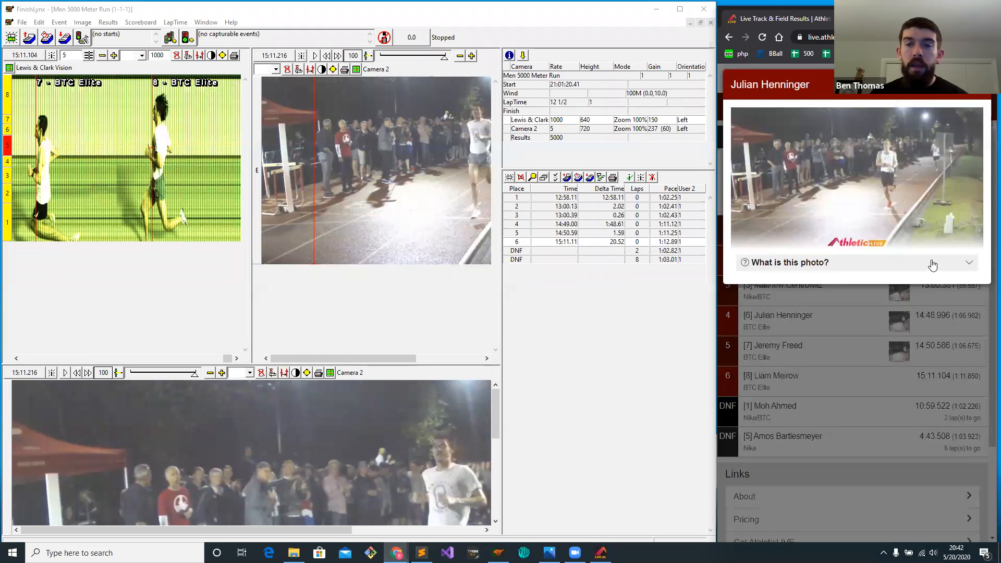
pyautogui.click(933, 264)
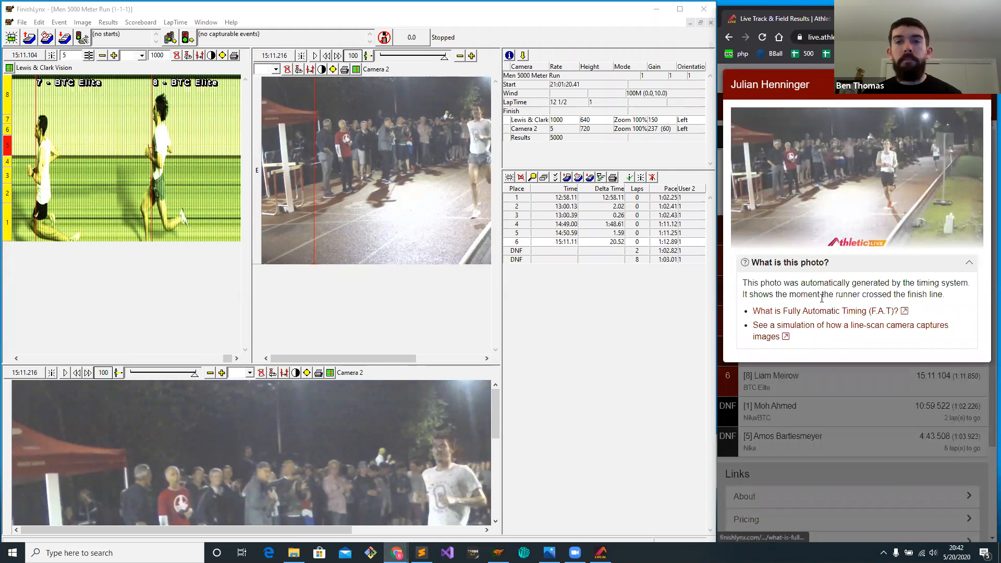
pyautogui.press('Escape')
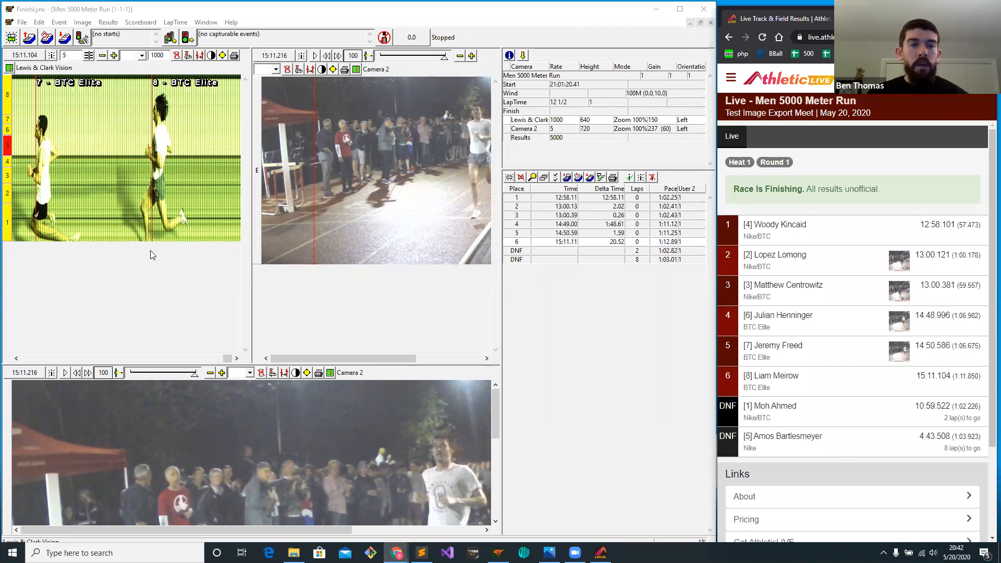
pyautogui.click(174, 219)
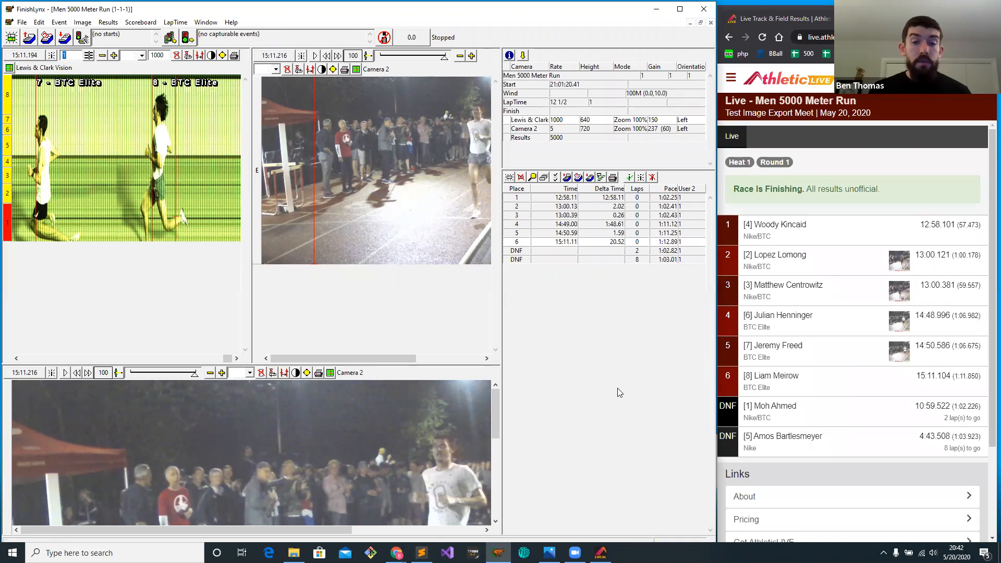
# Switch to Meet Manager, open the 0910portland5000 - DONE database as single-user Admin, dismiss the licence notice, and bring up Run the Meet.
pyautogui.click(473, 552)
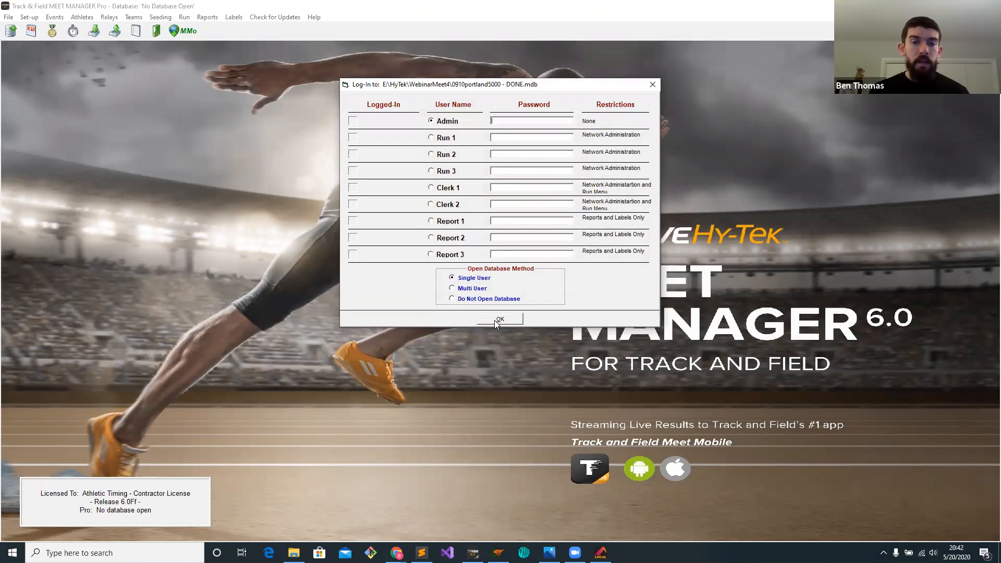
pyautogui.click(496, 320)
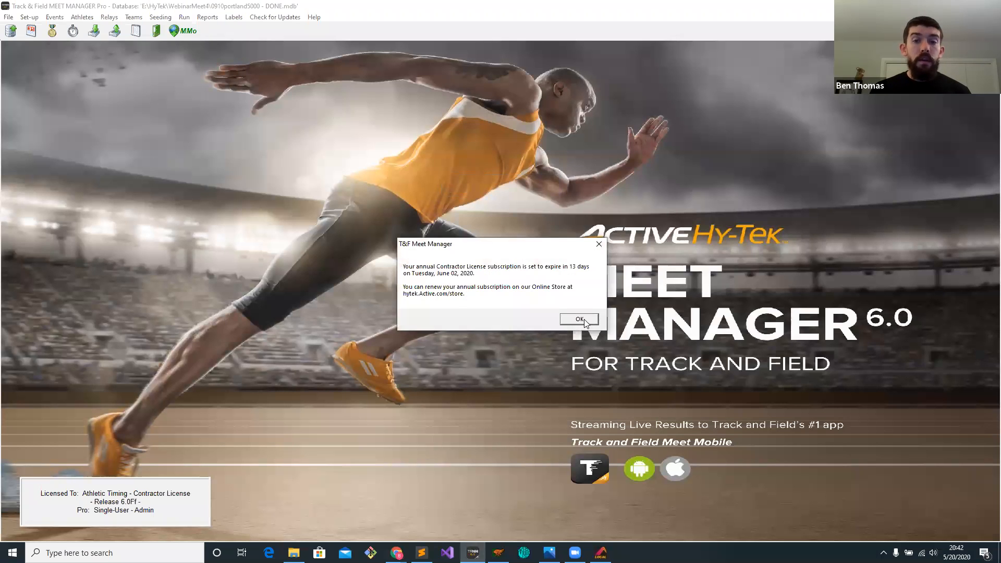
pyautogui.click(580, 320)
pyautogui.click(580, 324)
pyautogui.click(184, 17)
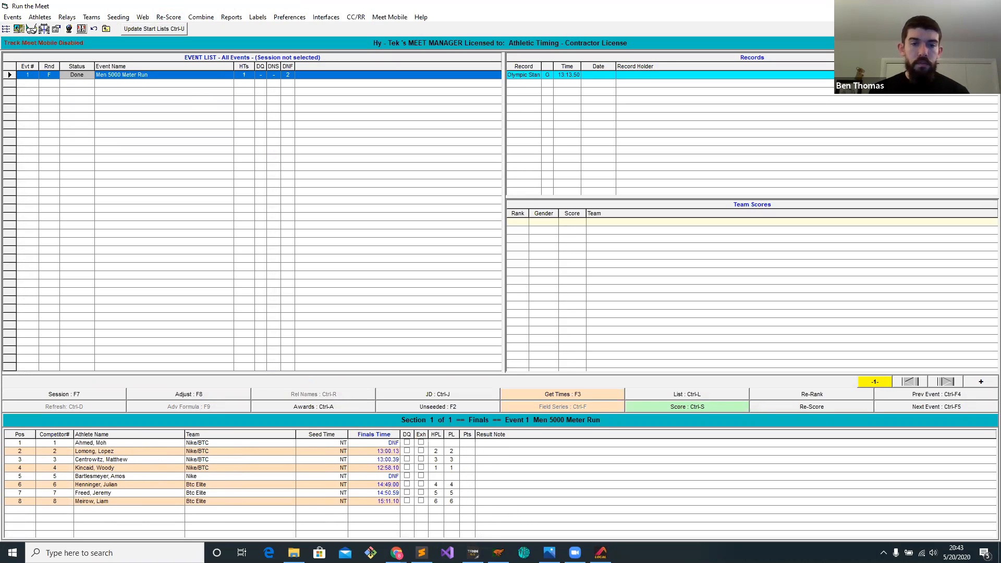
# Return to the AthleticLIVE browser window and open the Men 5000 results from the Test Image Export Meet home page.
pyautogui.moveTo(396, 553)
pyautogui.click(498, 499)
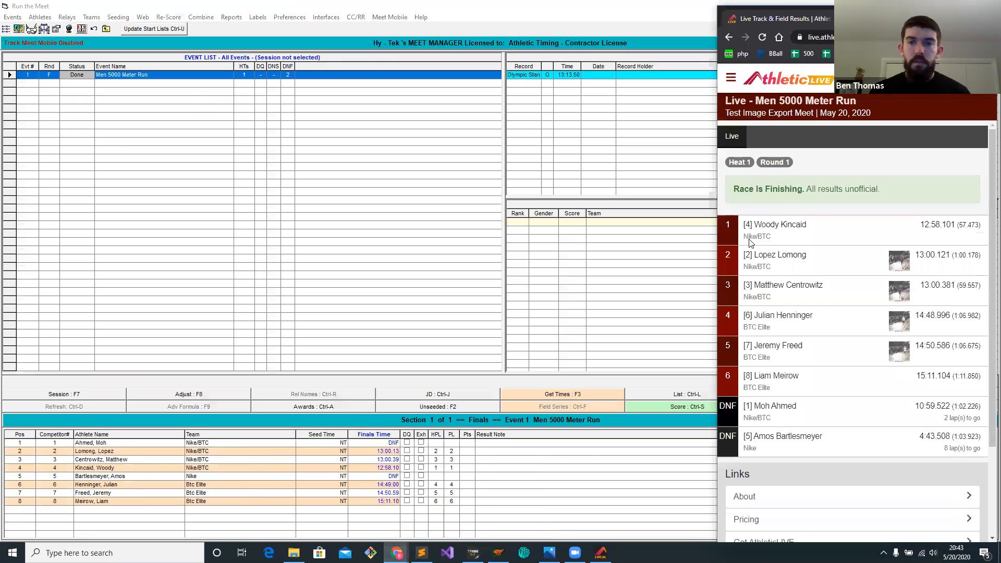
pyautogui.click(800, 113)
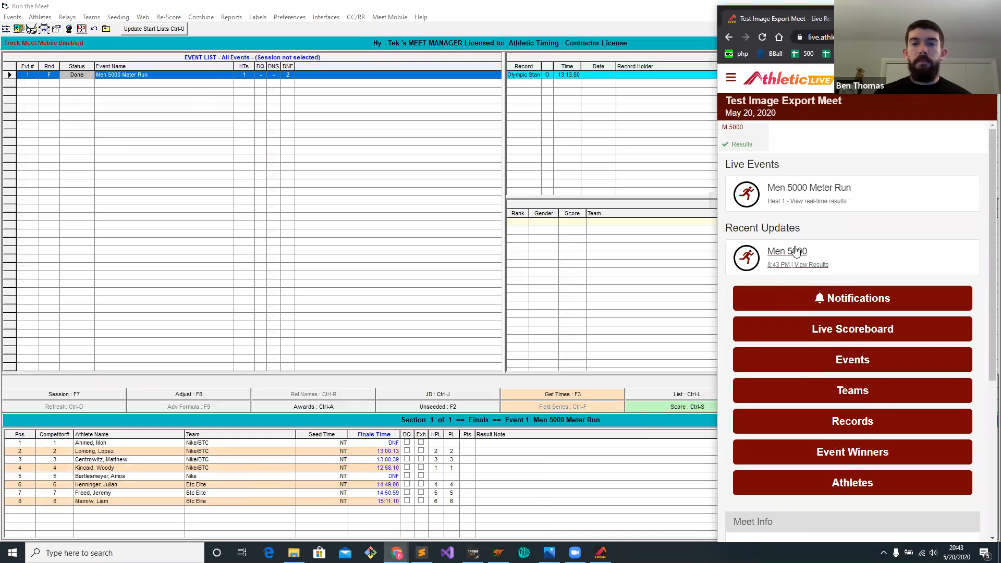
pyautogui.click(796, 260)
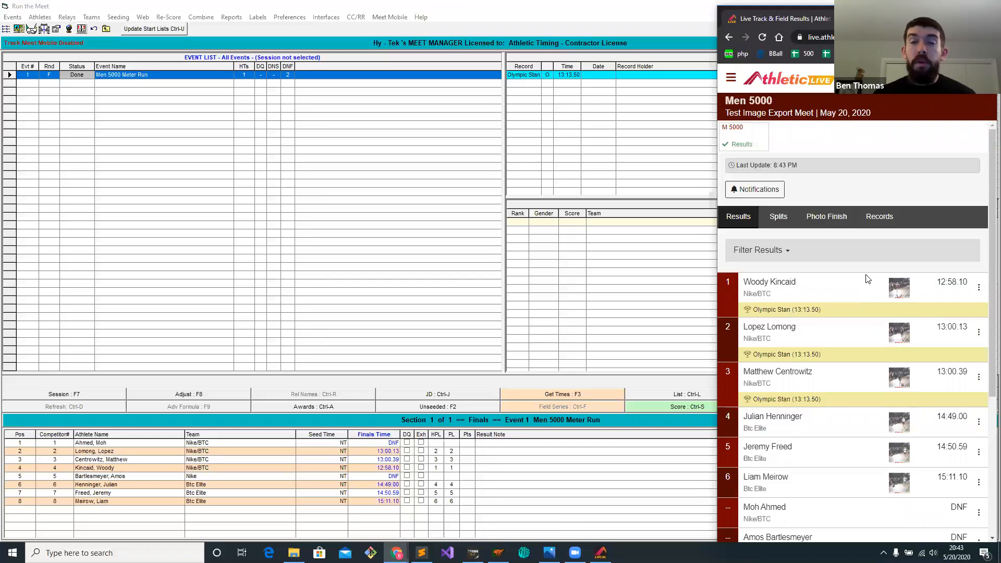
# Enlarge the first-place athlete's photo in the Men 5000 results and close it.
pyautogui.scroll(-1, 852, 276)
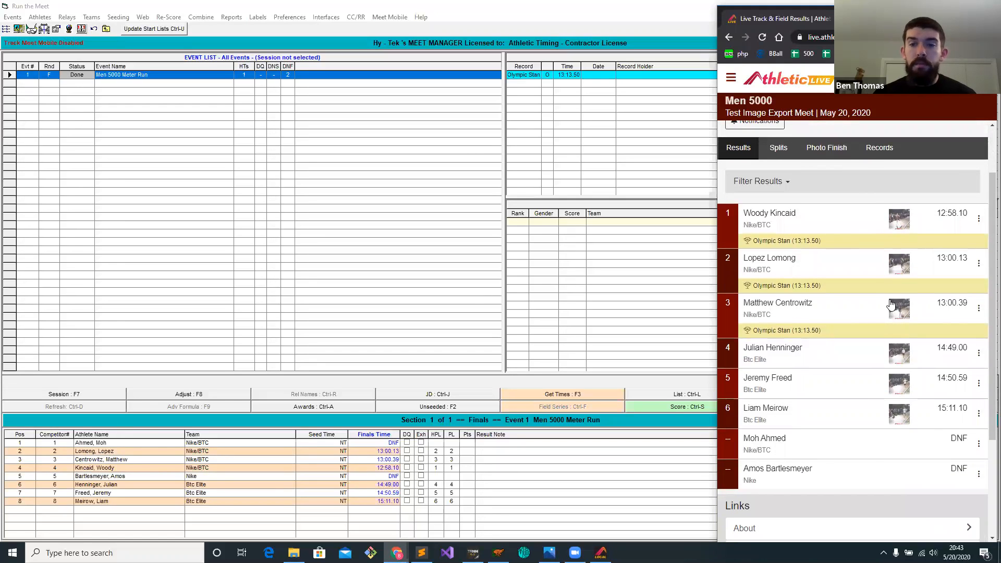
pyautogui.click(894, 235)
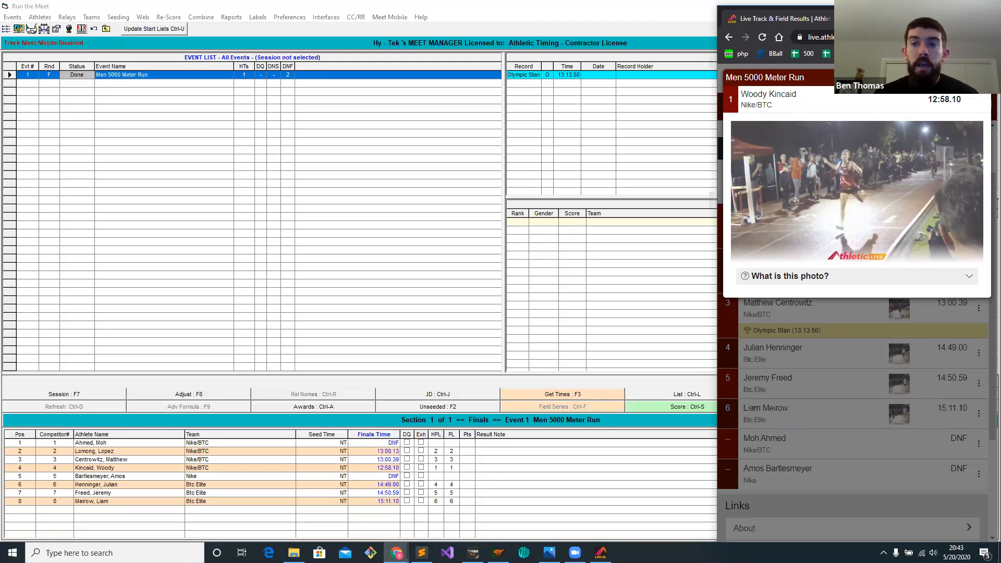
pyautogui.click(981, 77)
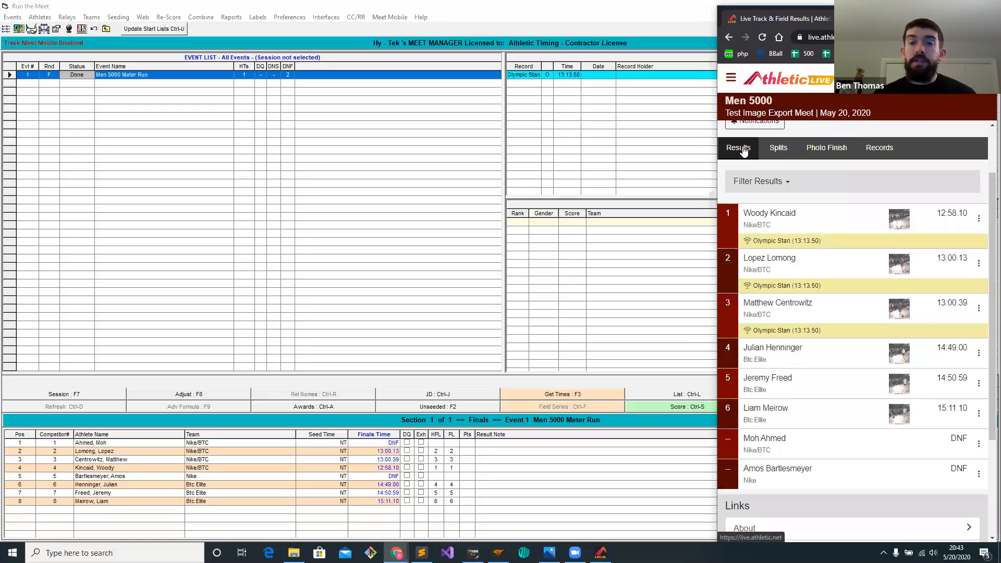
# View the Heat 1 photo finish of the Men 5000, look along the full image, and close it.
pyautogui.click(830, 148)
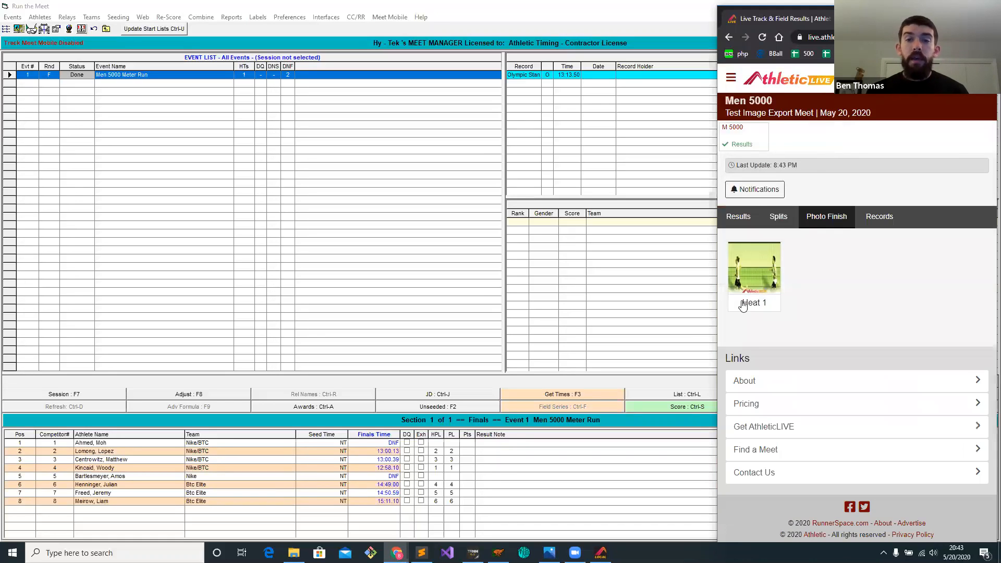
pyautogui.click(770, 270)
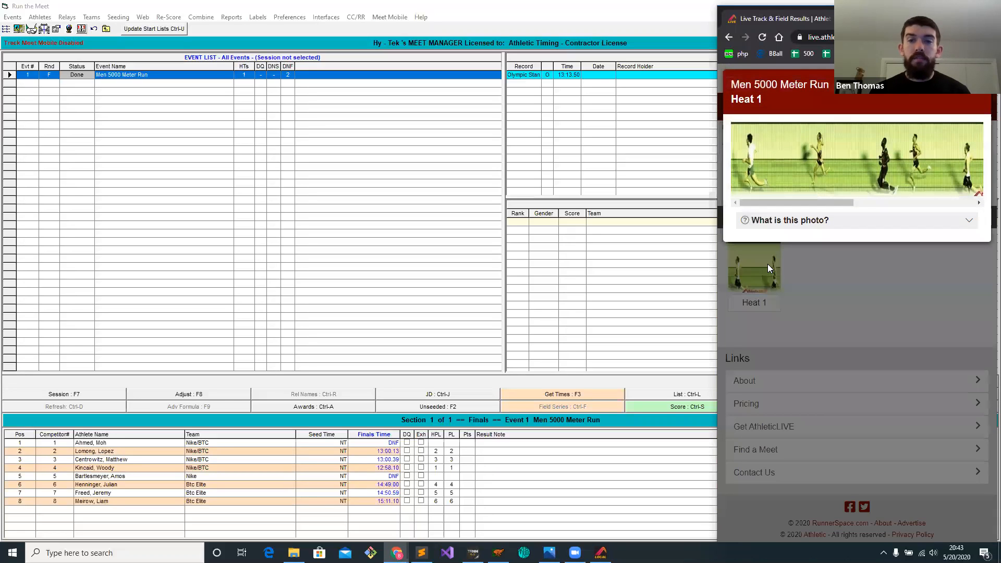
pyautogui.moveTo(785, 203); pyautogui.dragTo(759, 210)
pyautogui.click(781, 278)
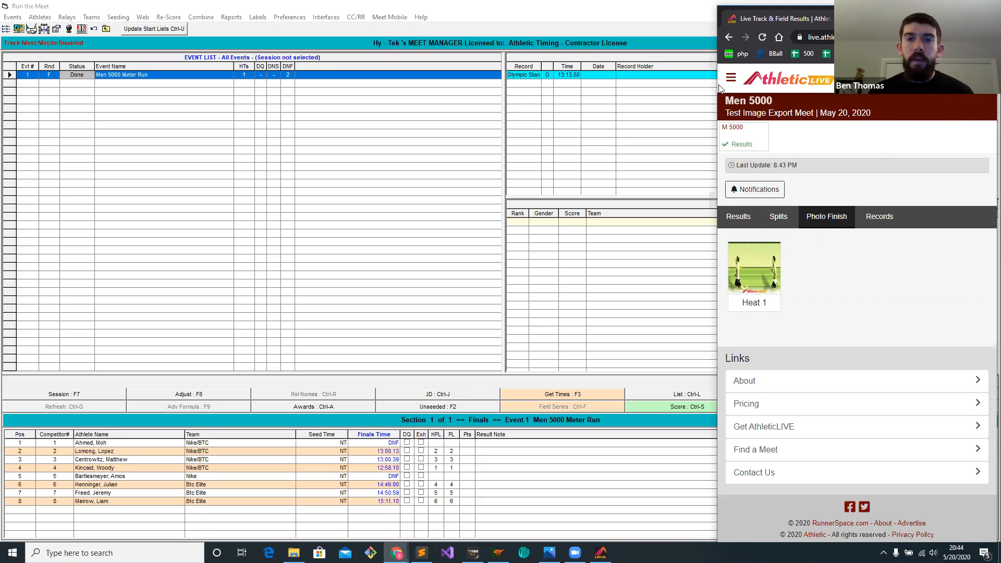
# Widen the browser window across most of the screen and load the results.armorytrack.com site.
pyautogui.moveTo(717, 85); pyautogui.dragTo(135, 86)
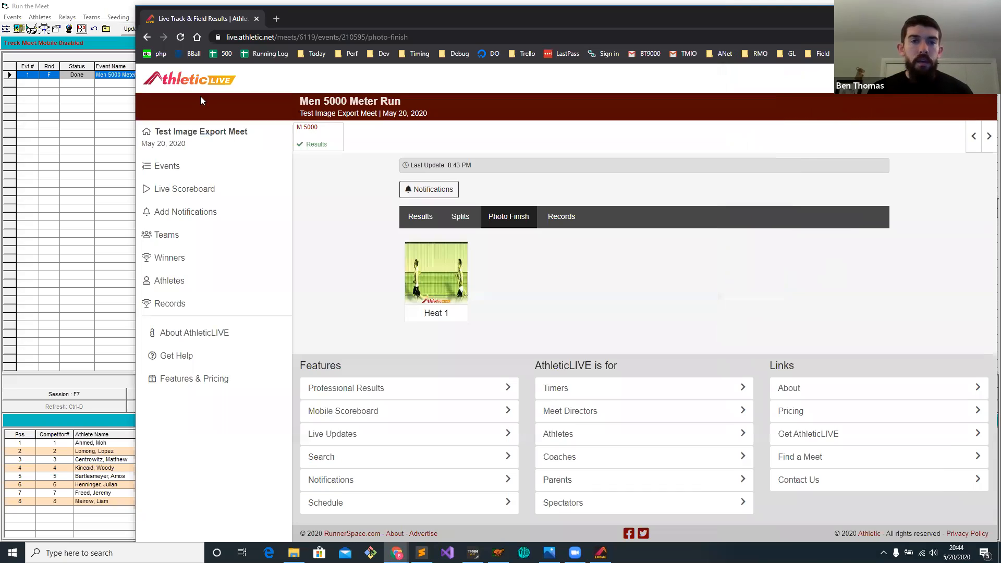
pyautogui.click(296, 37)
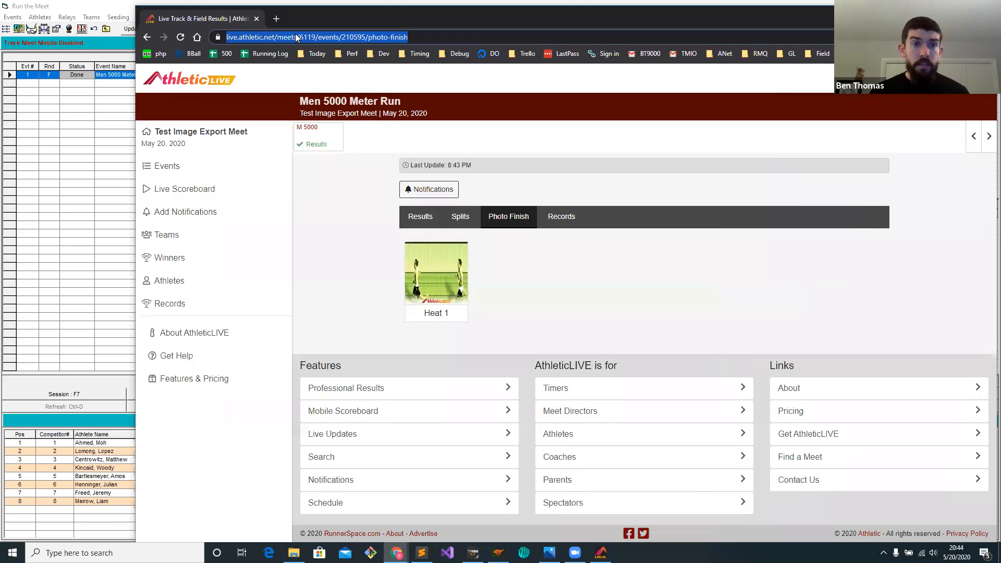
pyautogui.write('results.')
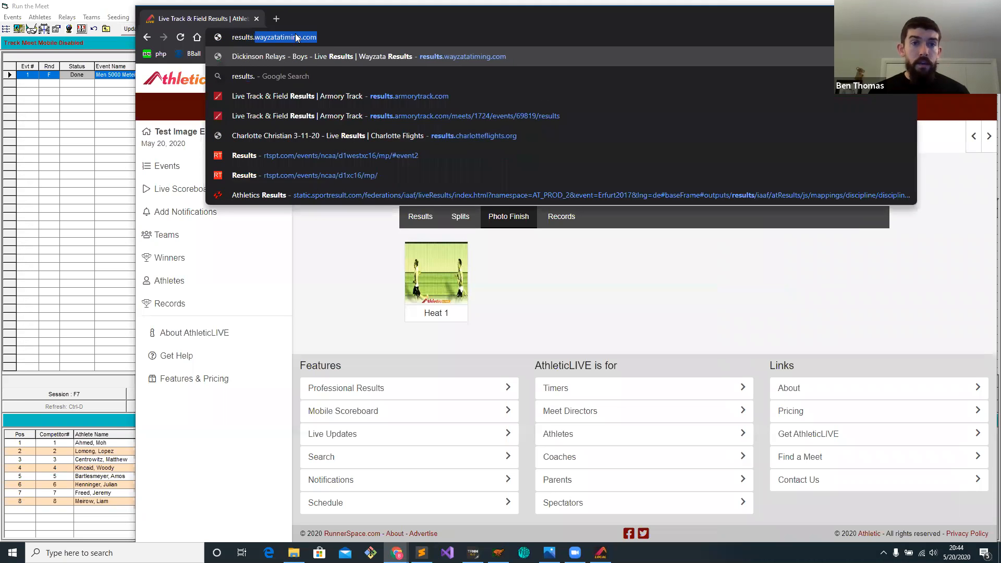
pyautogui.write('a')
pyautogui.press('Return')
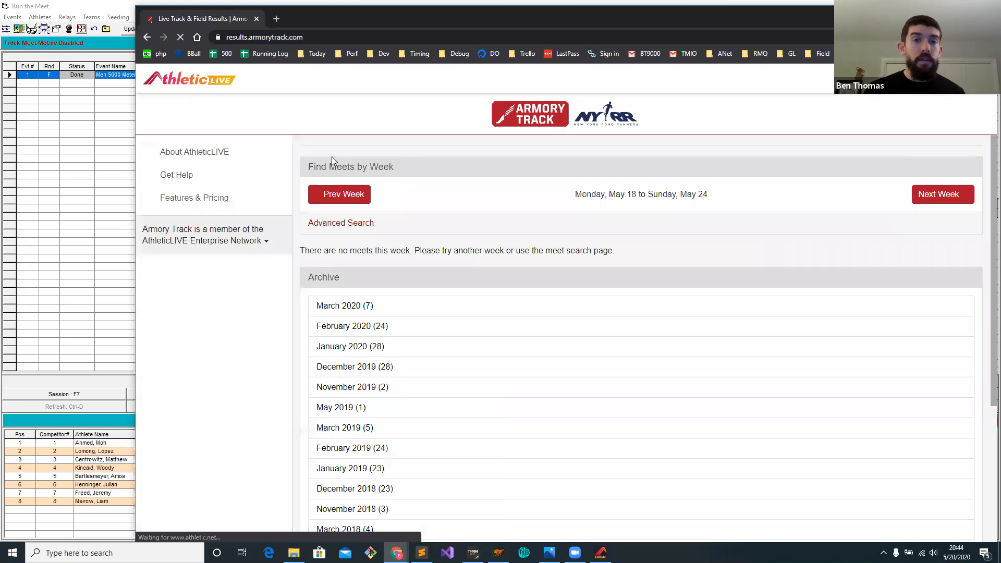
# In the March 2019 New Balance Nationals Indoors meet, open the Boys 1 Mile (Championship) results and view the first-place photo.
pyautogui.click(366, 433)
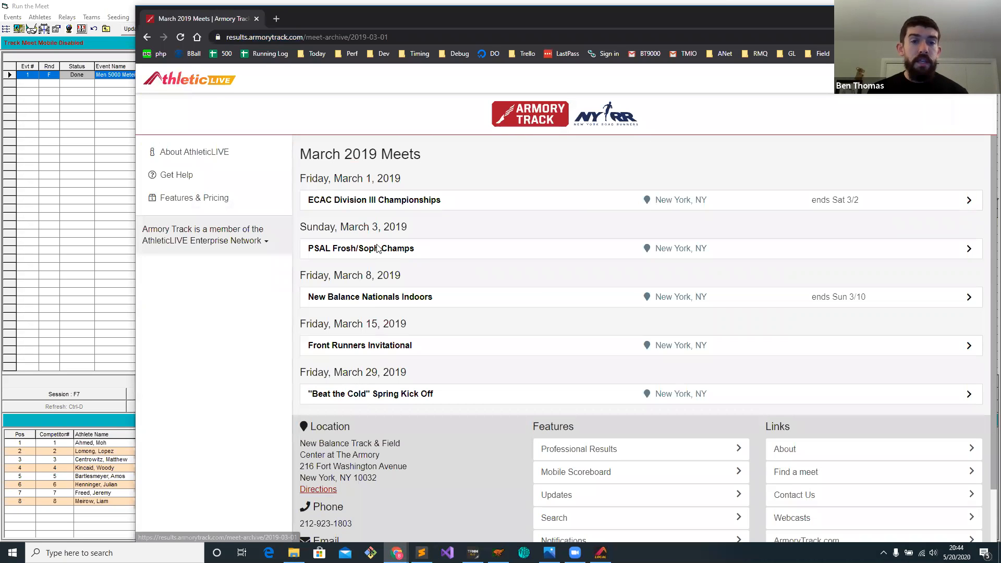
pyautogui.click(383, 303)
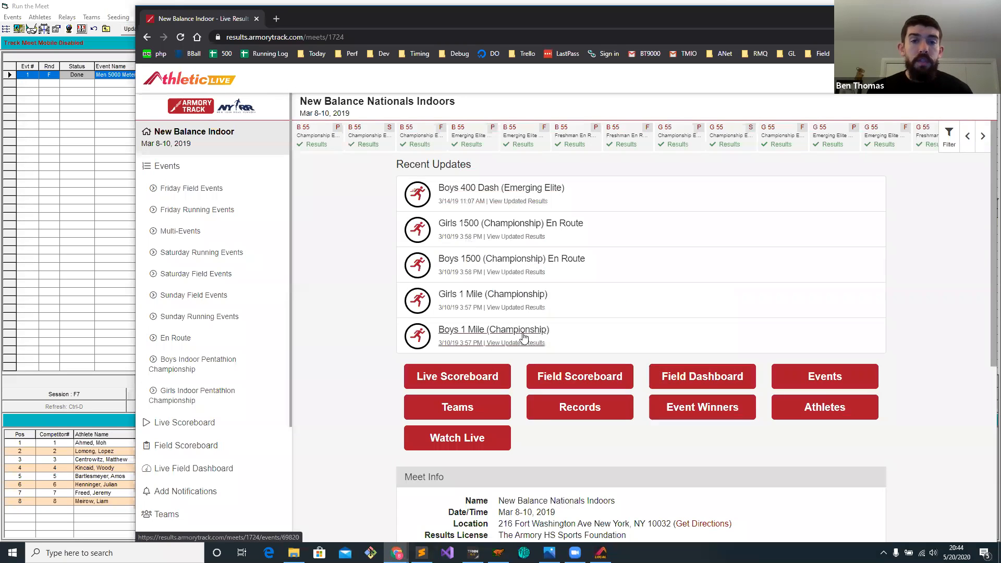
pyautogui.click(520, 331)
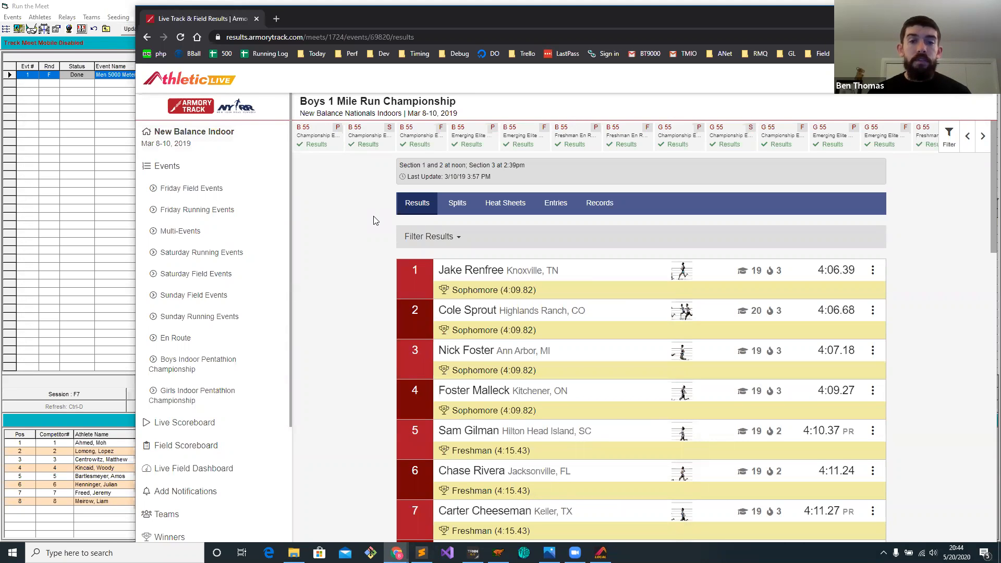
pyautogui.click(684, 271)
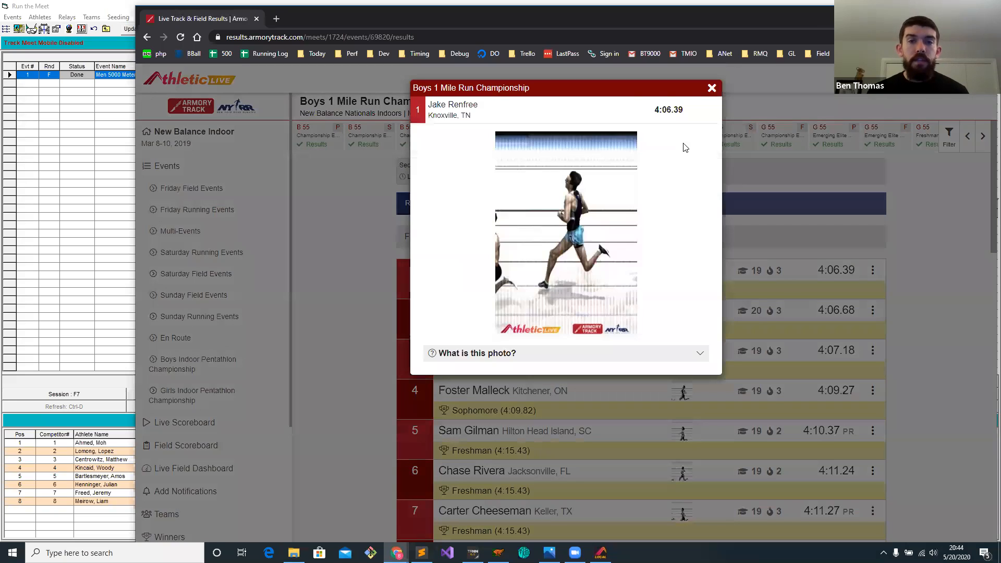
pyautogui.click(711, 89)
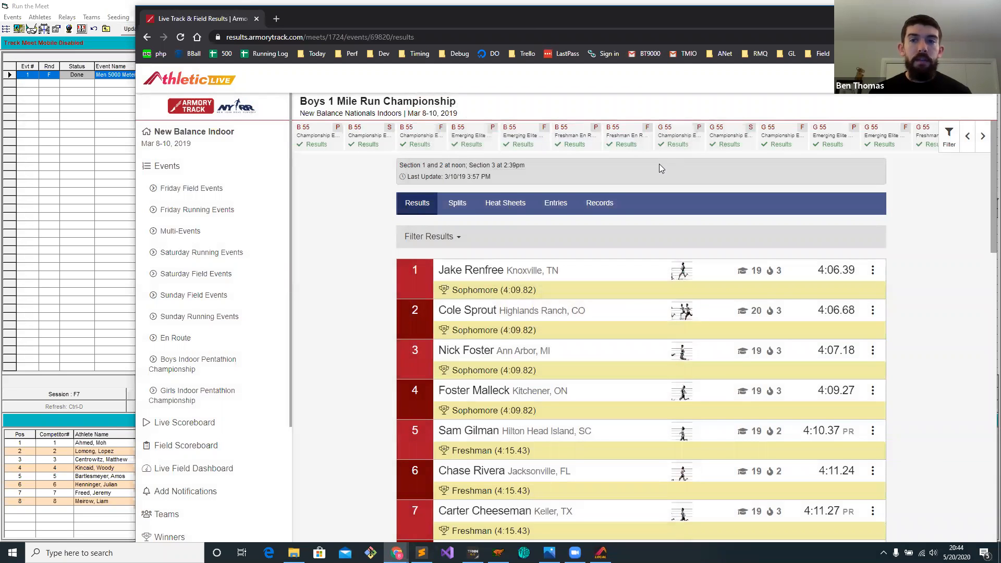
# Return to the Learn AthleticLIVE #4 presentation in the browser and present its Resources slide full screen.
pyautogui.hotkey('alt', 'Tab')
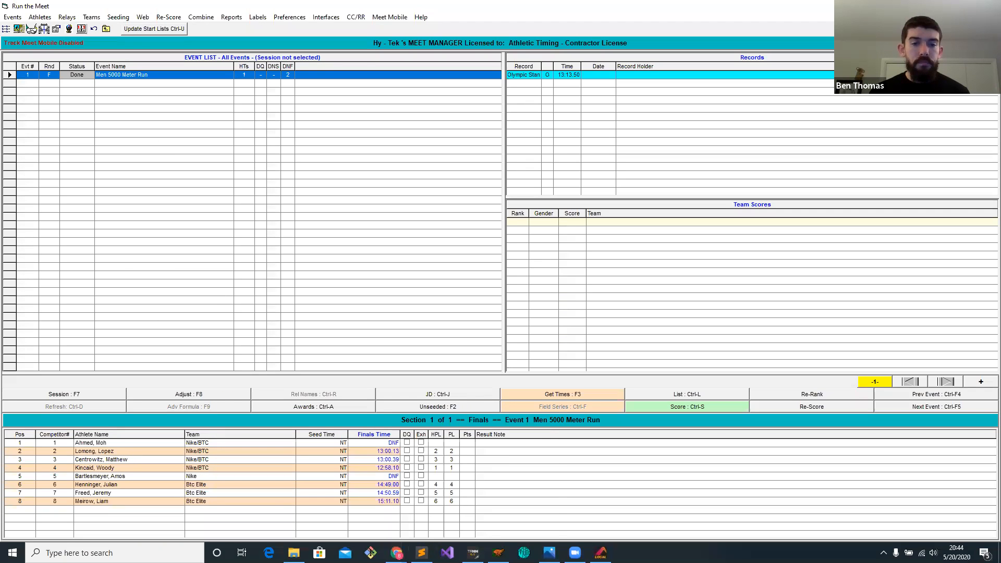
pyautogui.click(396, 553)
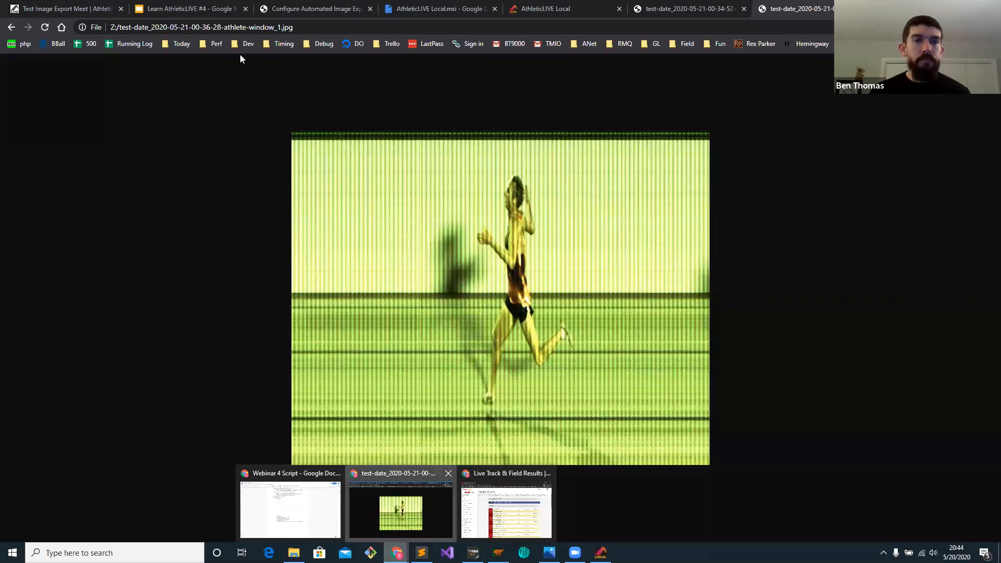
pyautogui.click(432, 501)
pyautogui.click(188, 9)
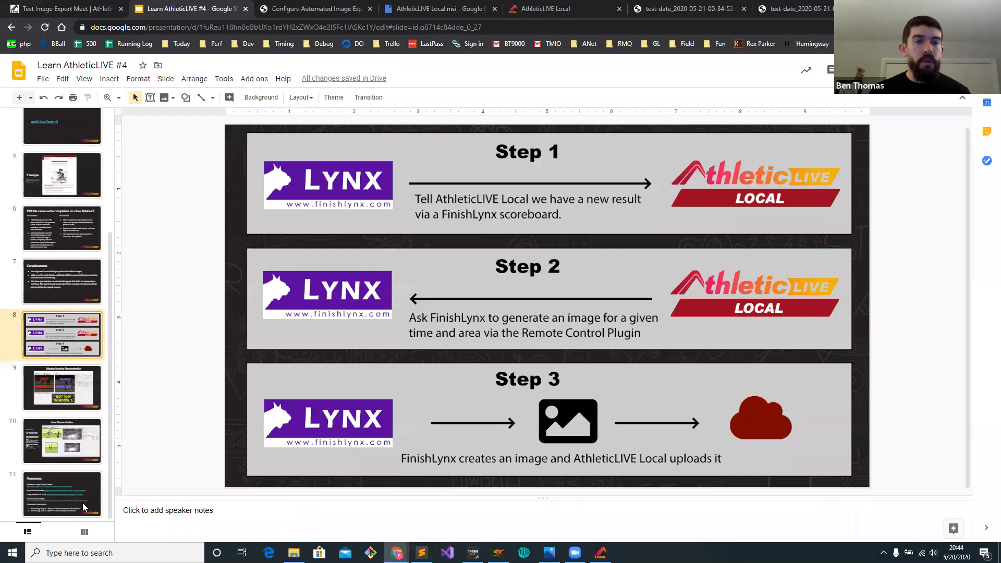
pyautogui.click(83, 507)
pyautogui.click(880, 70)
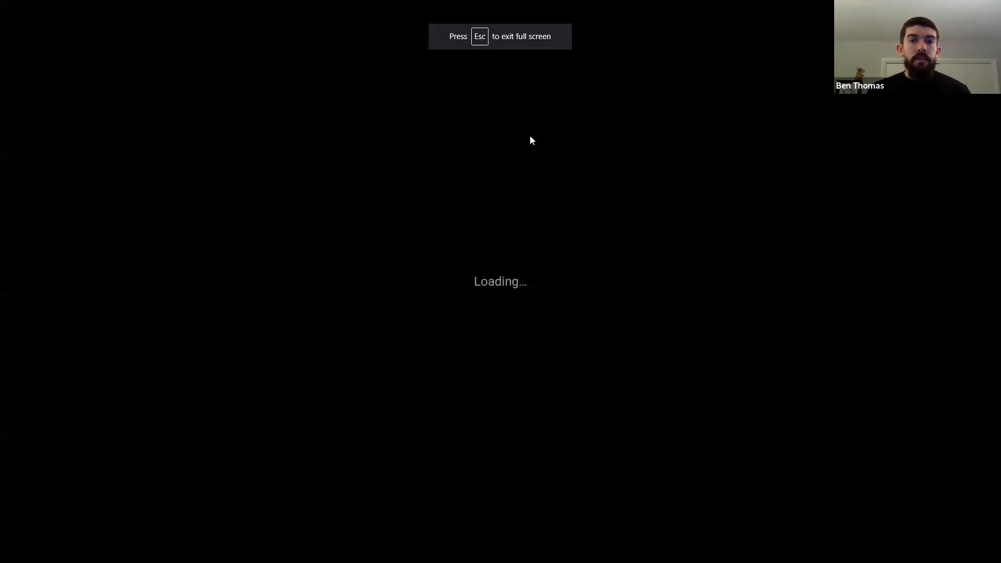
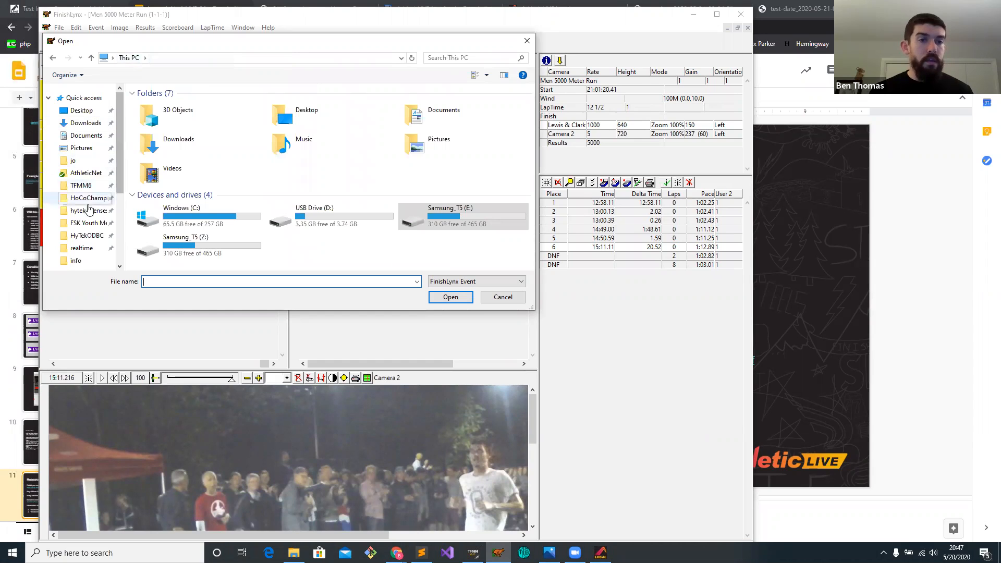
# Browse to the Lynx folder on the Windows (C:) drive and open the Sprint event.
pyautogui.scroll(-4, 83, 209)
pyautogui.scroll(-1, 84, 231)
pyautogui.click(73, 198)
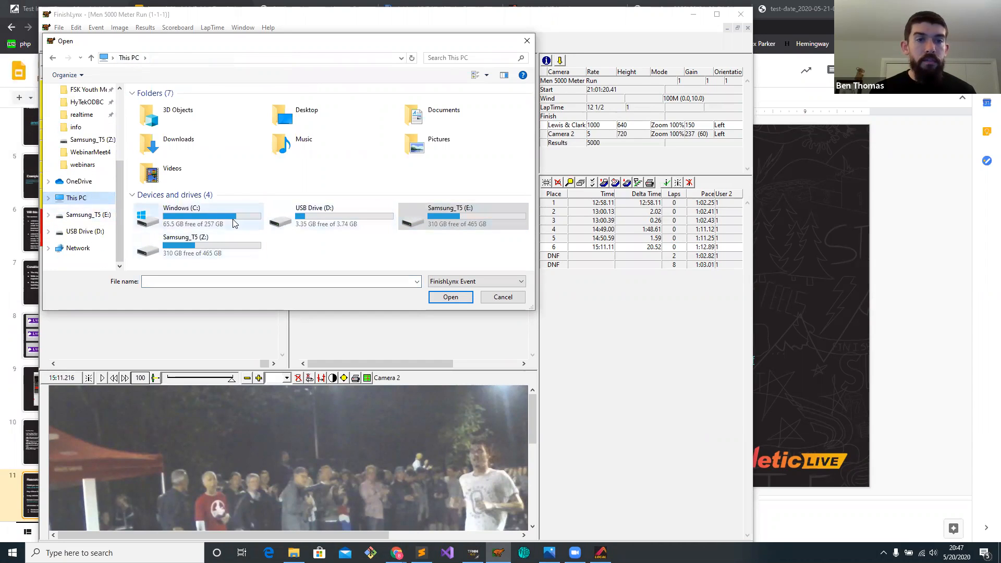
pyautogui.doubleClick(188, 215)
pyautogui.doubleClick(159, 225)
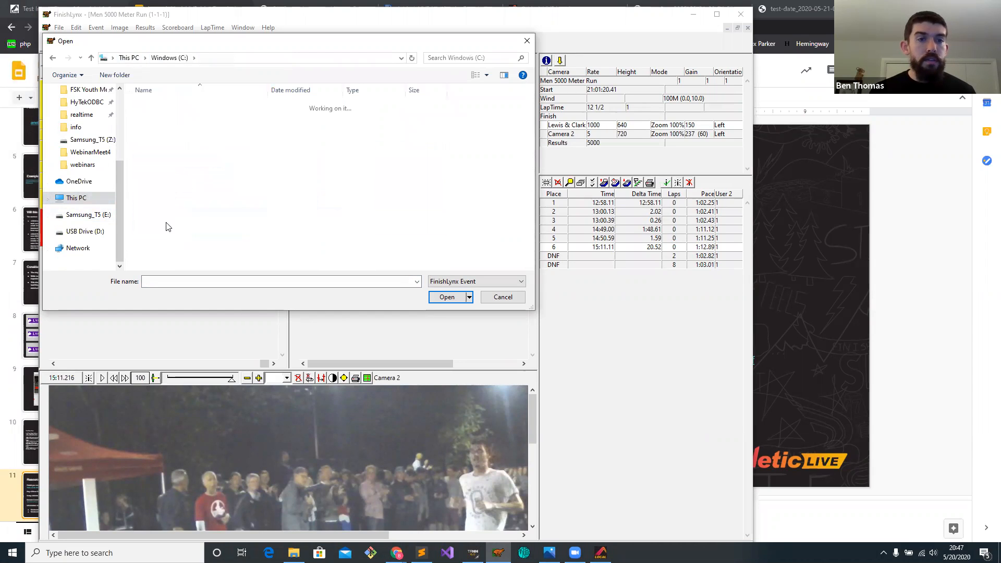
pyautogui.doubleClick(167, 149)
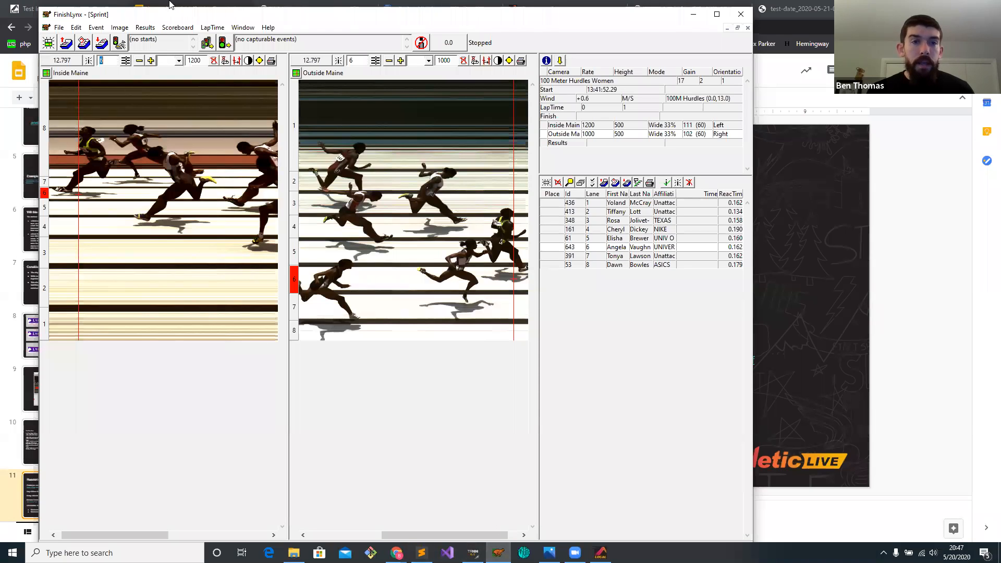
# Reopen the Men 5000 Meter Run event file from the Samsung_T5 (Z:) drive.
pyautogui.click(59, 27)
pyautogui.click(81, 54)
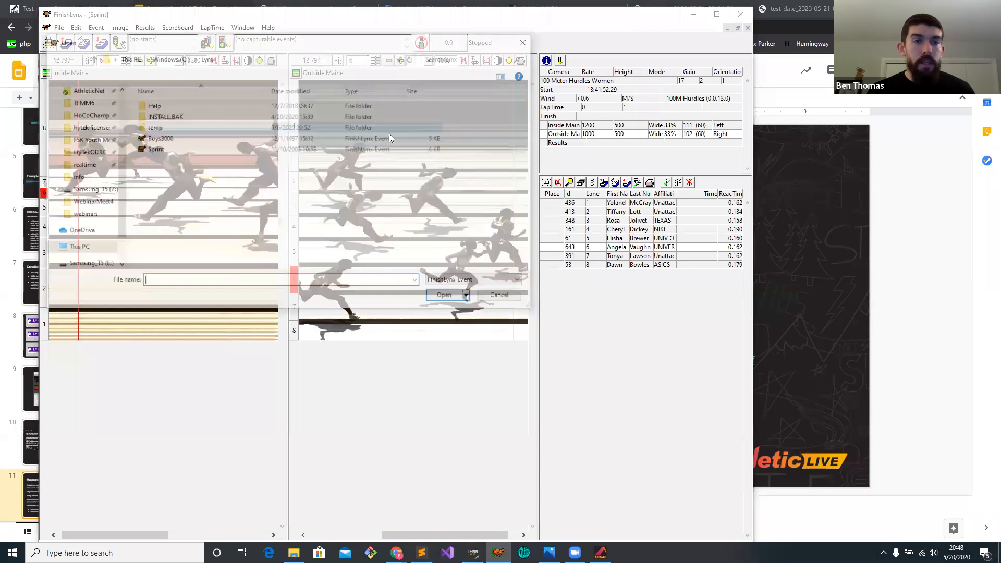
pyautogui.moveTo(121, 180); pyautogui.dragTo(119, 210)
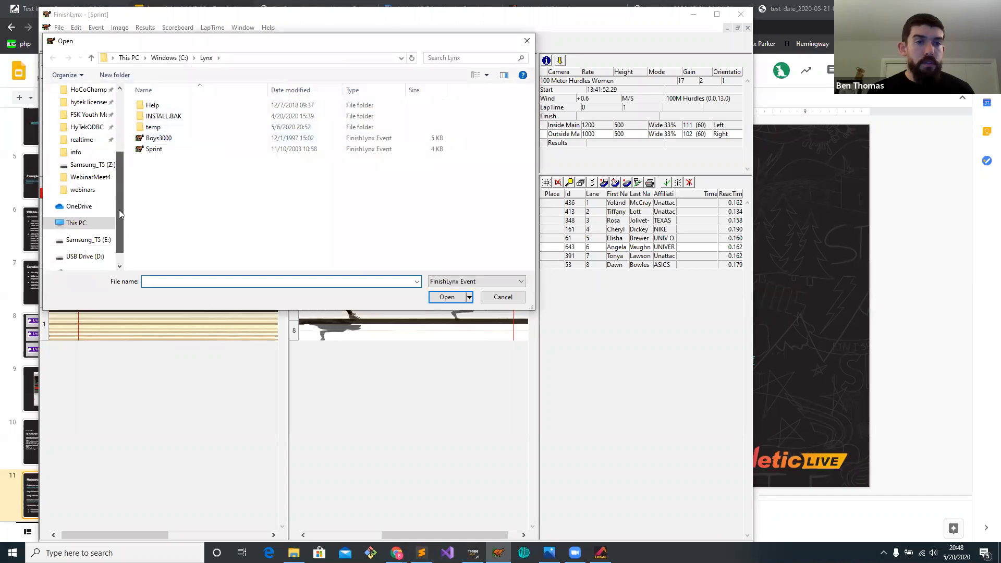
pyautogui.click(87, 215)
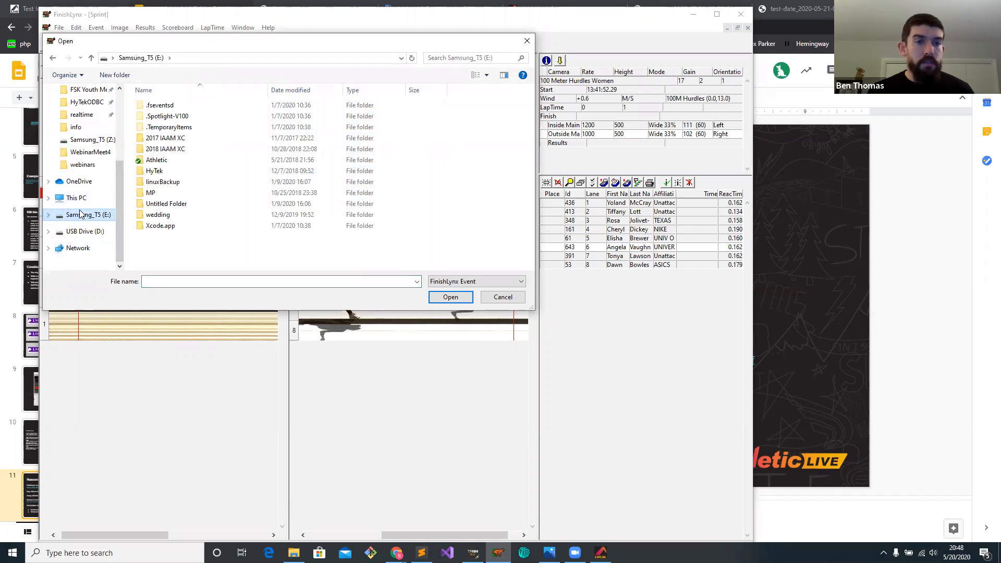
pyautogui.click(76, 197)
pyautogui.doubleClick(198, 251)
pyautogui.doubleClick(271, 131)
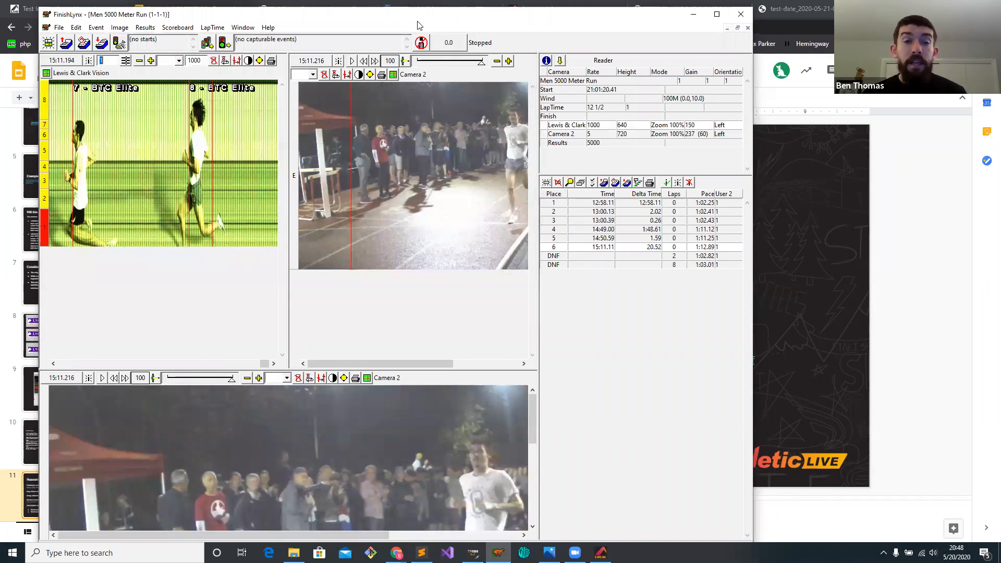
pyautogui.moveTo(417, 18); pyautogui.dragTo(422, 13)
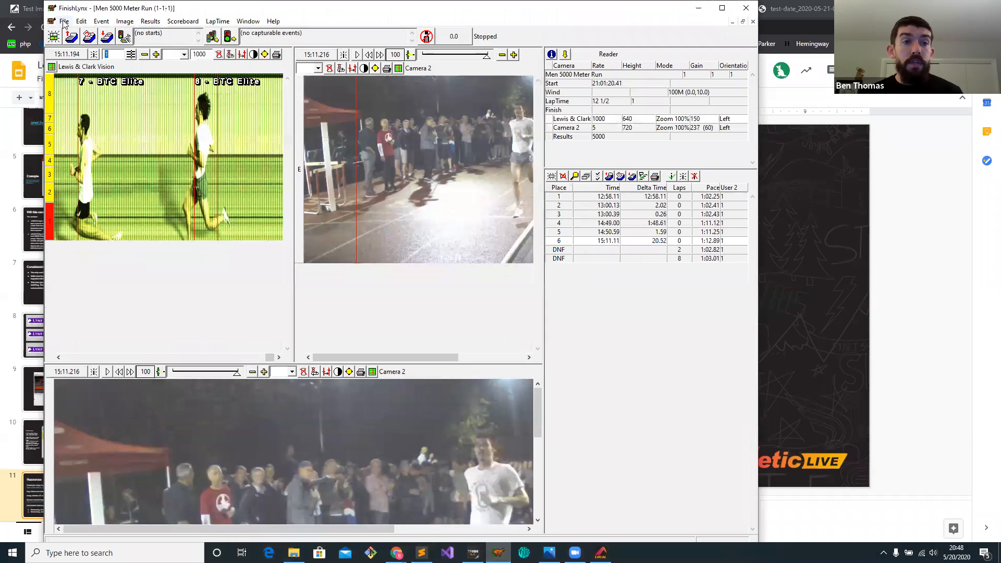
pyautogui.click(985, 227)
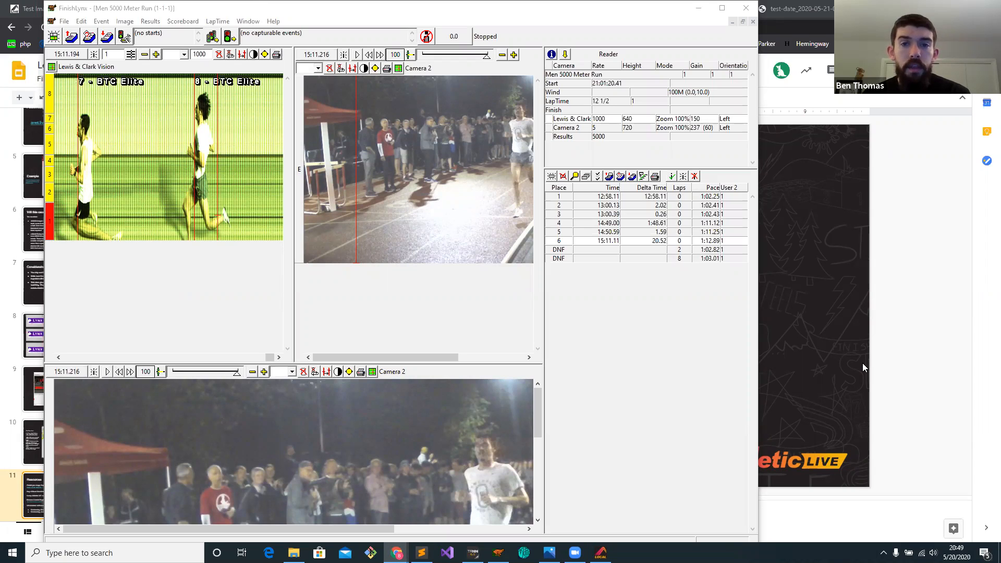
pyautogui.click(598, 203)
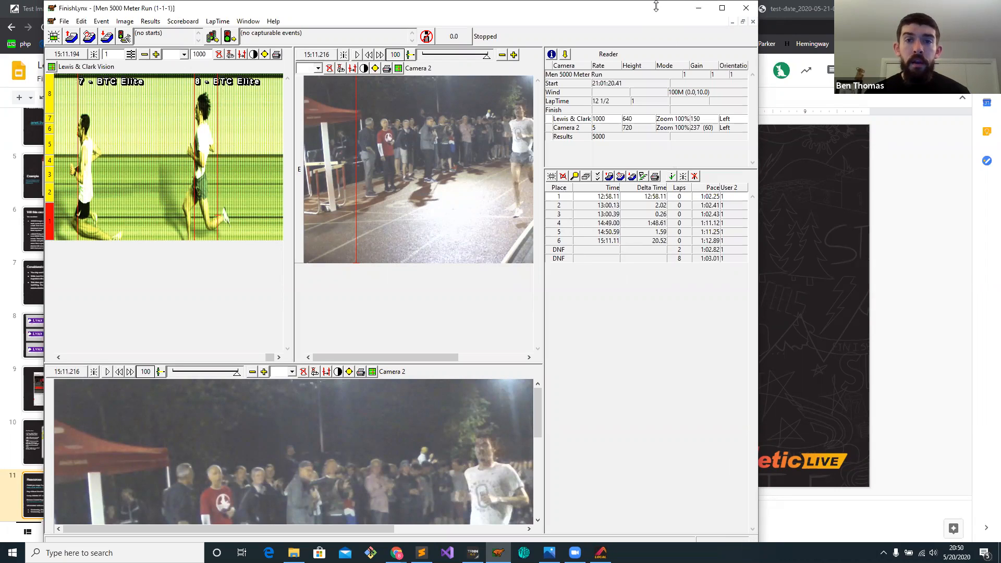
pyautogui.moveTo(657, 14)
pyautogui.mouseDown()
pyautogui.moveTo(656, 26)
pyautogui.moveTo(649, 14)
pyautogui.mouseUp()
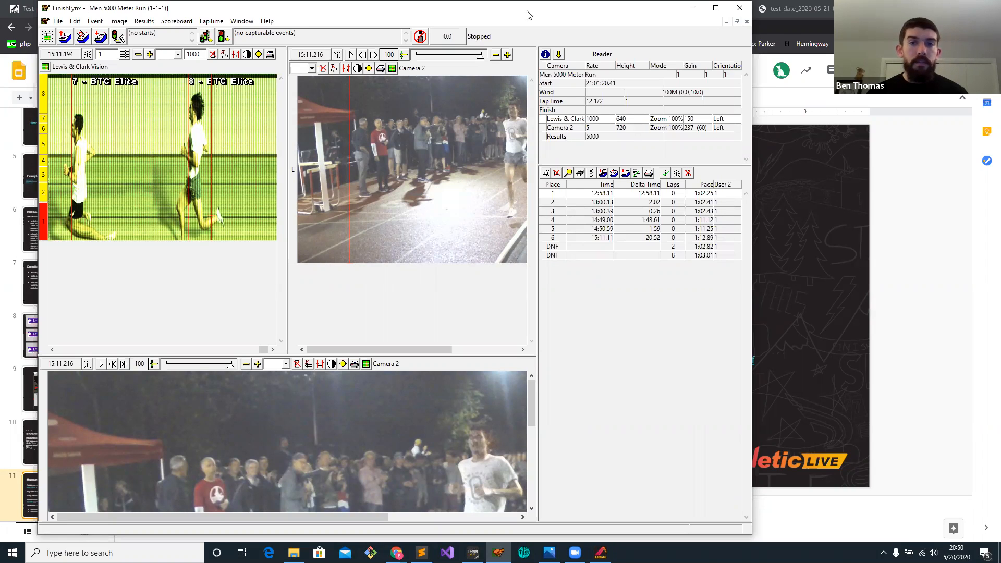
# Switch to the AthleticLIVE Local page in the browser and stop the 127.0.0.1 - 7100 image export config.
pyautogui.moveTo(533, 16); pyautogui.dragTo(472, 22)
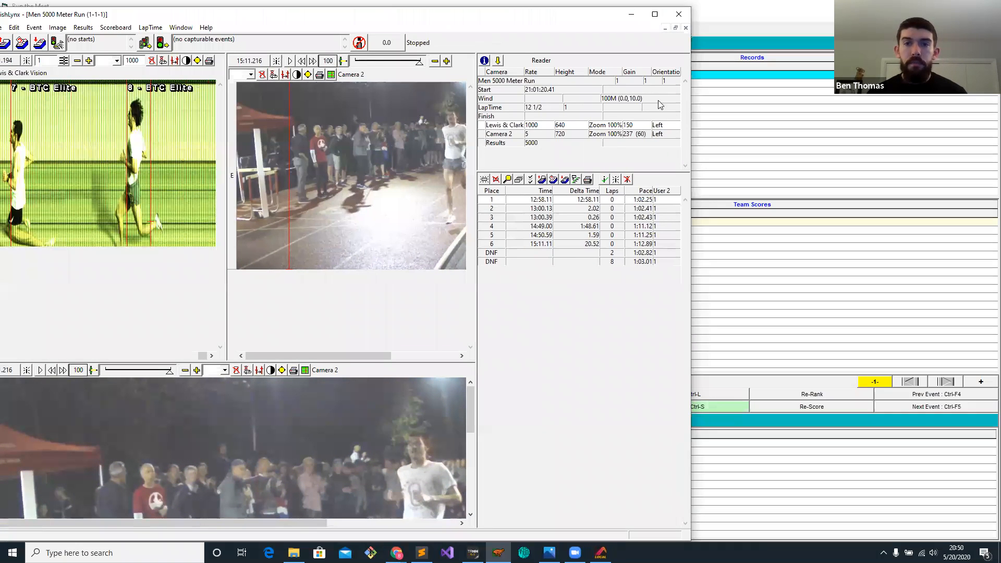
pyautogui.click(397, 552)
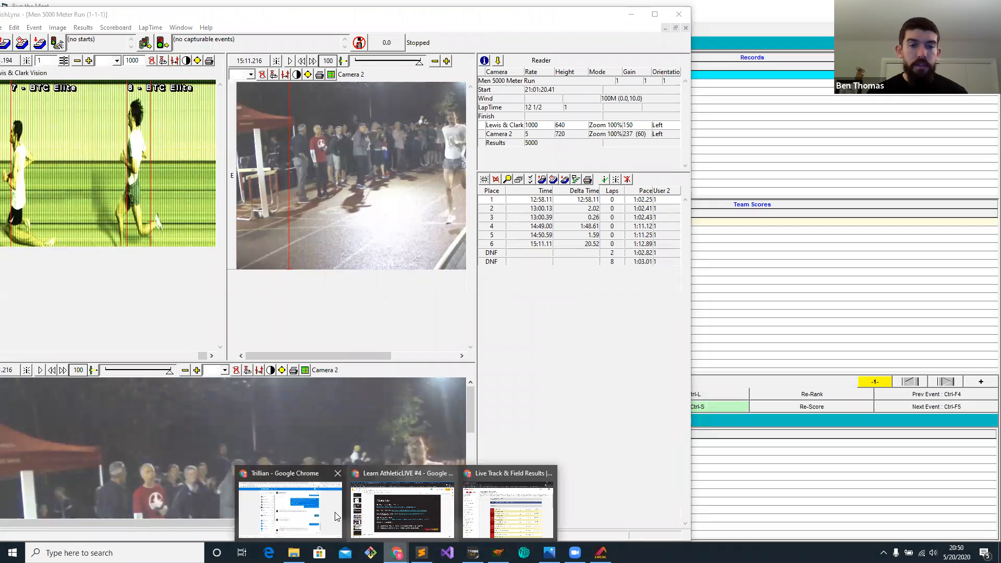
pyautogui.click(439, 487)
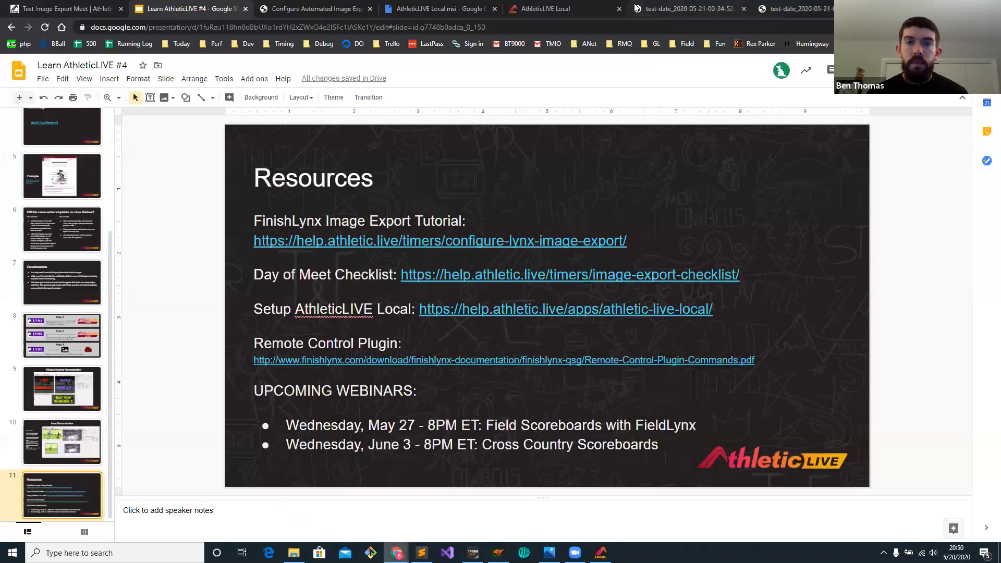
pyautogui.click(593, 12)
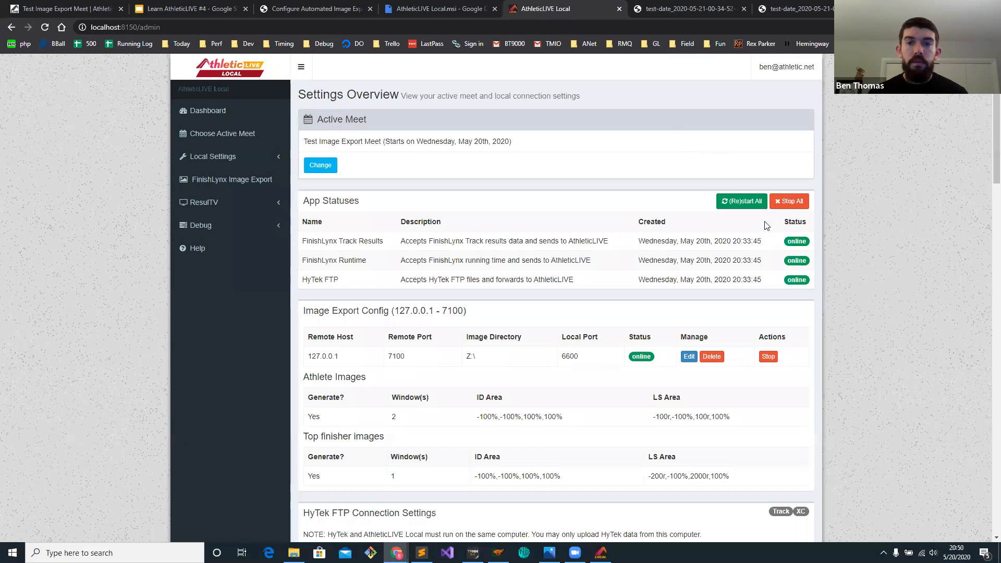
pyautogui.click(767, 357)
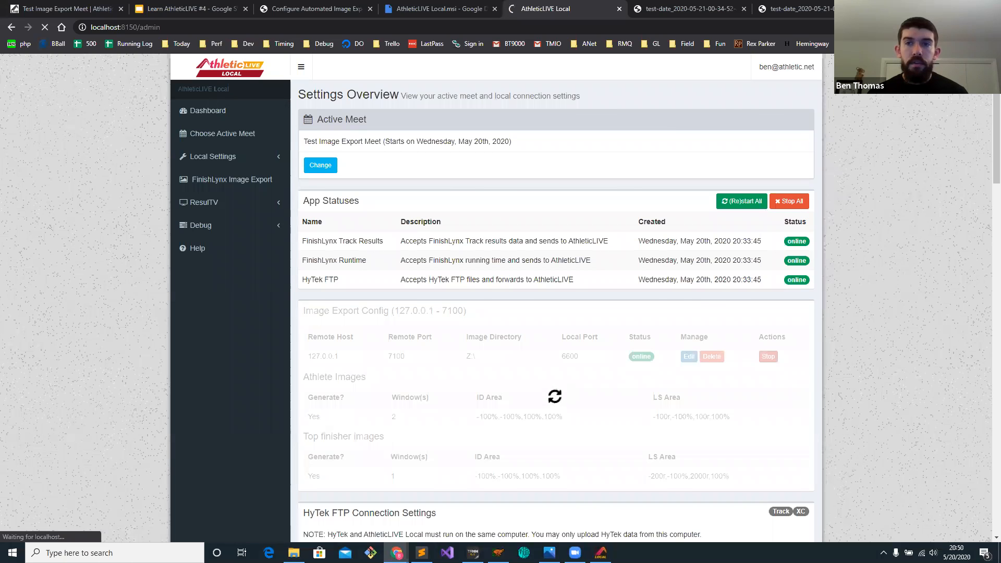
# Reduce the browser to a smaller window and arrange it beside FinishLynx so the event's results list stays uncovered.
pyautogui.click(965, 7)
pyautogui.moveTo(697, 44); pyautogui.dragTo(877, 30)
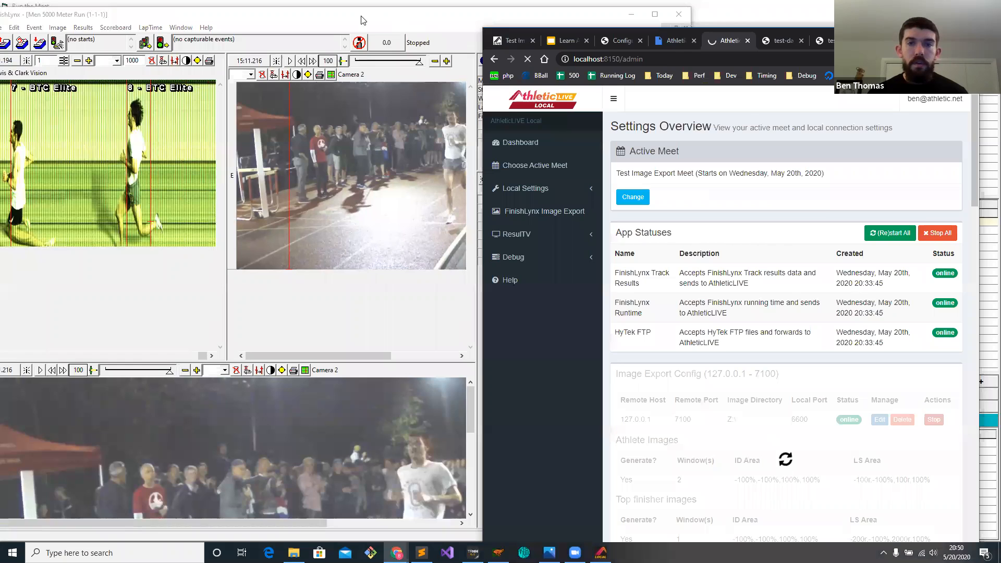
pyautogui.moveTo(364, 20); pyautogui.dragTo(228, 17)
pyautogui.moveTo(723, 30); pyautogui.dragTo(737, 12)
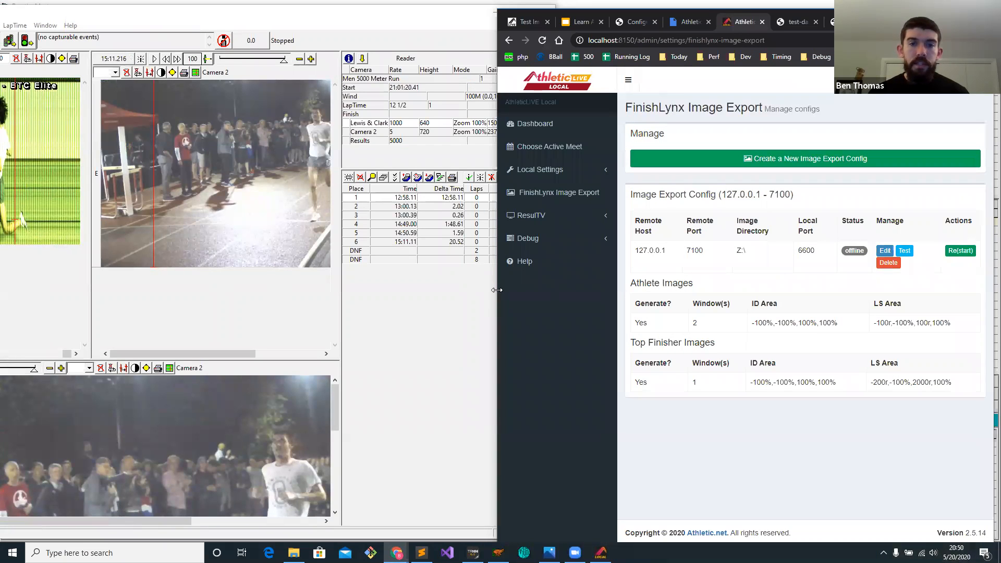
pyautogui.moveTo(497, 290); pyautogui.dragTo(575, 289)
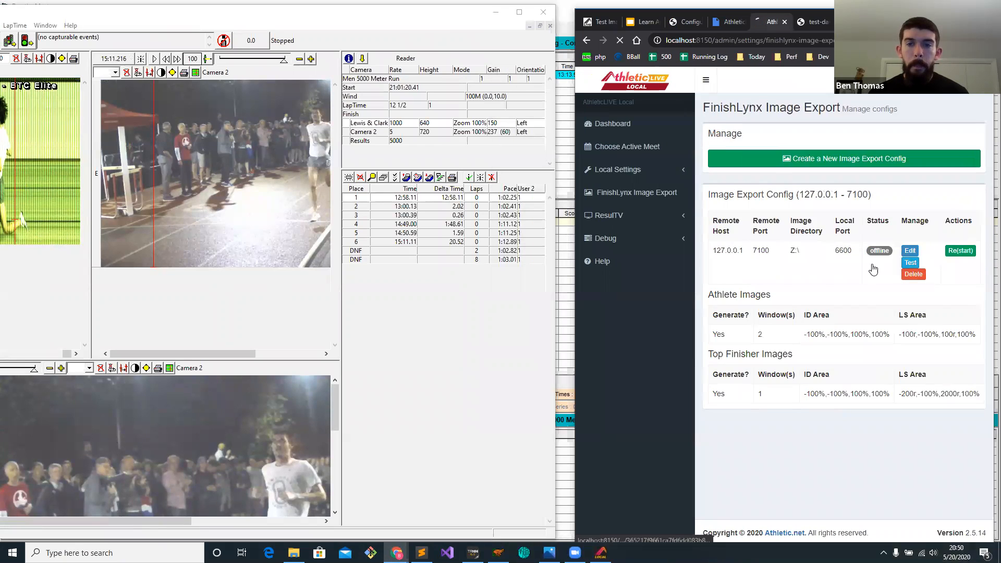
# Run a test export of an Athlete image at time 12:58.09 with the 127.0.0.1 - 7100 config.
pyautogui.click(913, 265)
pyautogui.moveTo(574, 276); pyautogui.dragTo(557, 276)
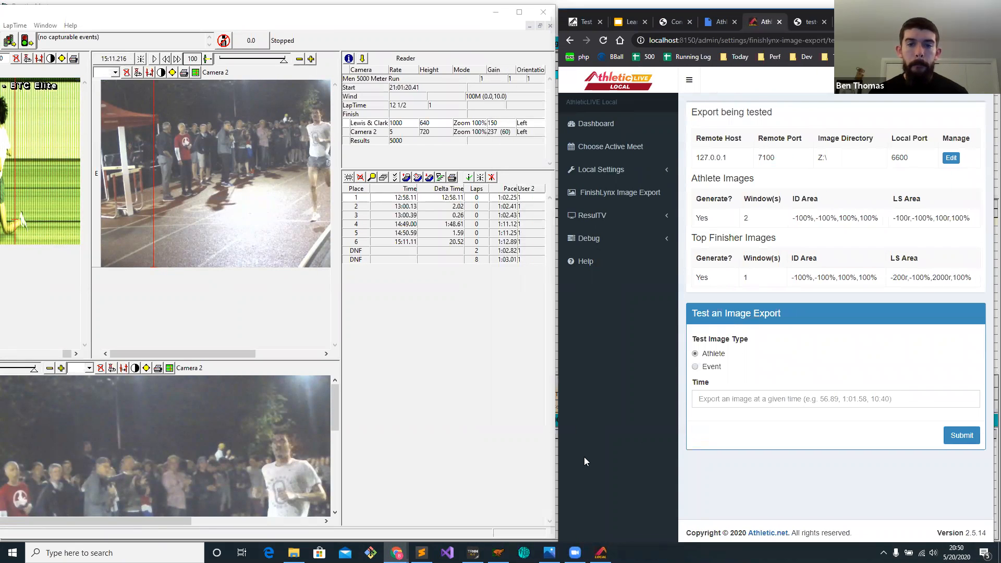
pyautogui.click(769, 399)
pyautogui.write('12:58.09')
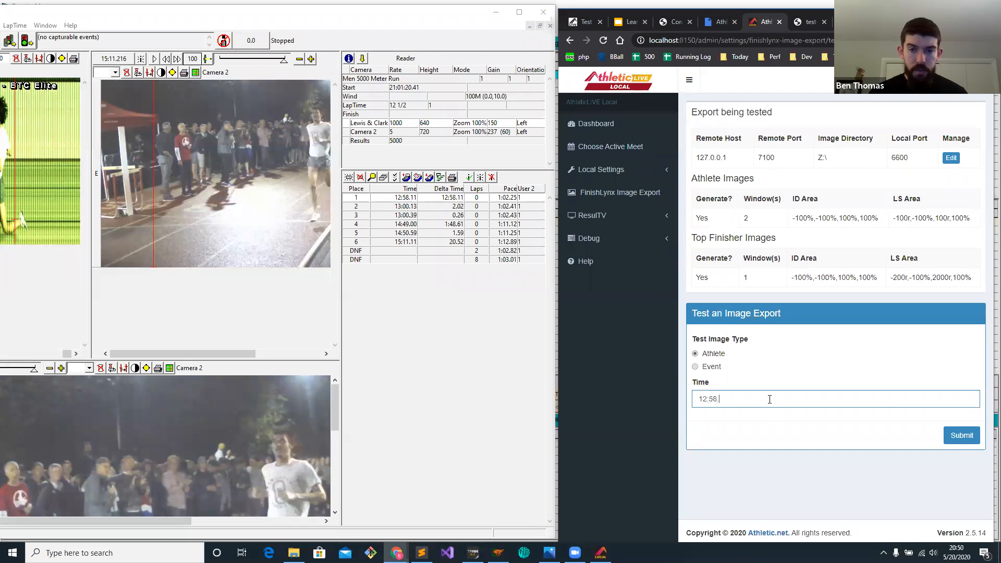
pyautogui.click(960, 436)
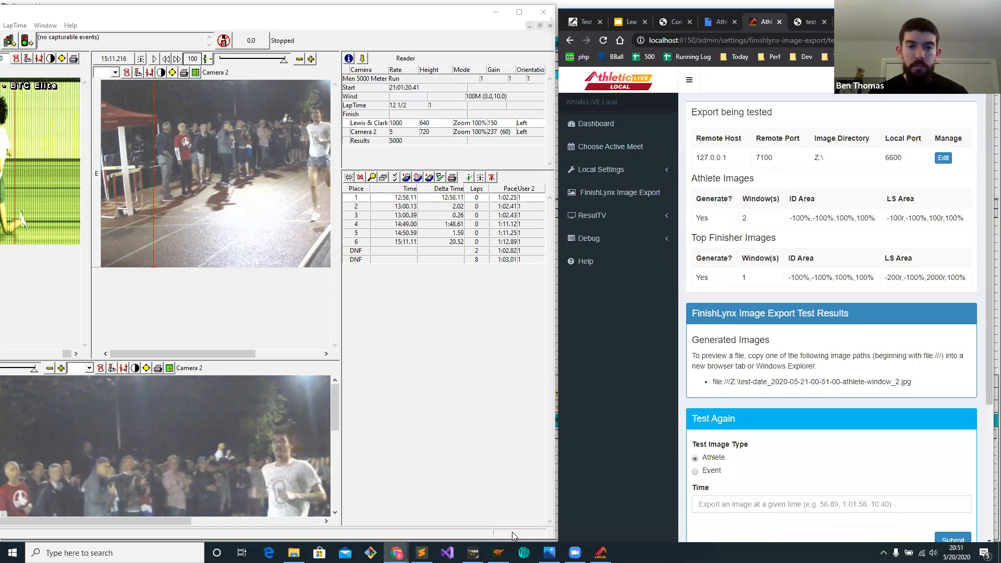
# Show the Area Demonstration slide of the Learn AthleticLIVE #4 presentation and widen the browser across most of the screen.
pyautogui.click(451, 359)
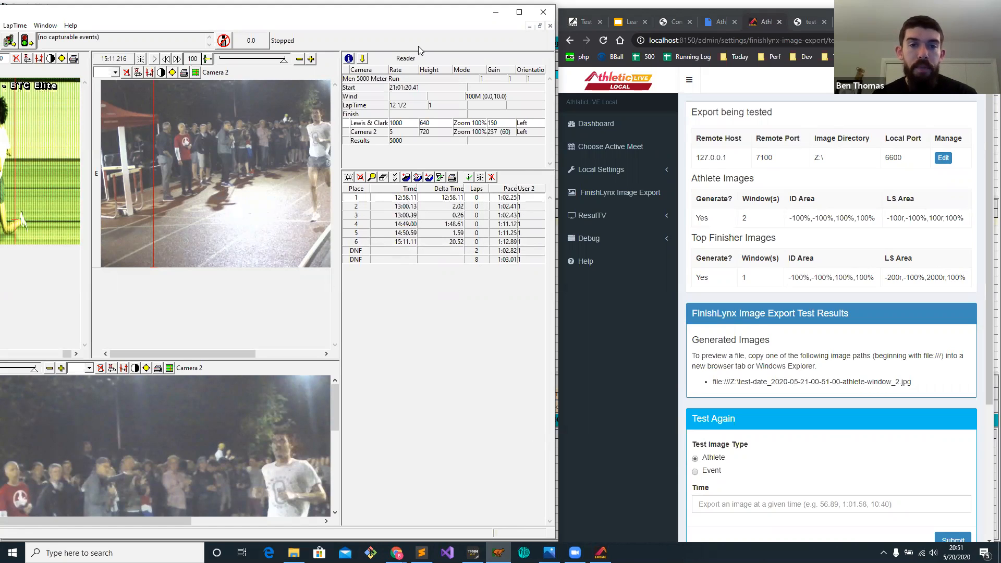
pyautogui.hotkey('alt', 'Tab')
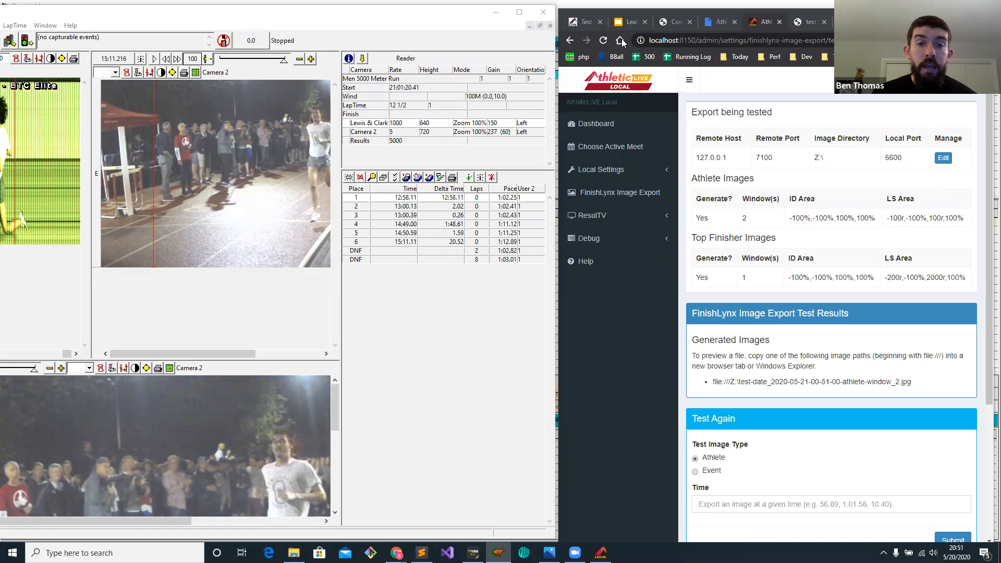
pyautogui.click(627, 22)
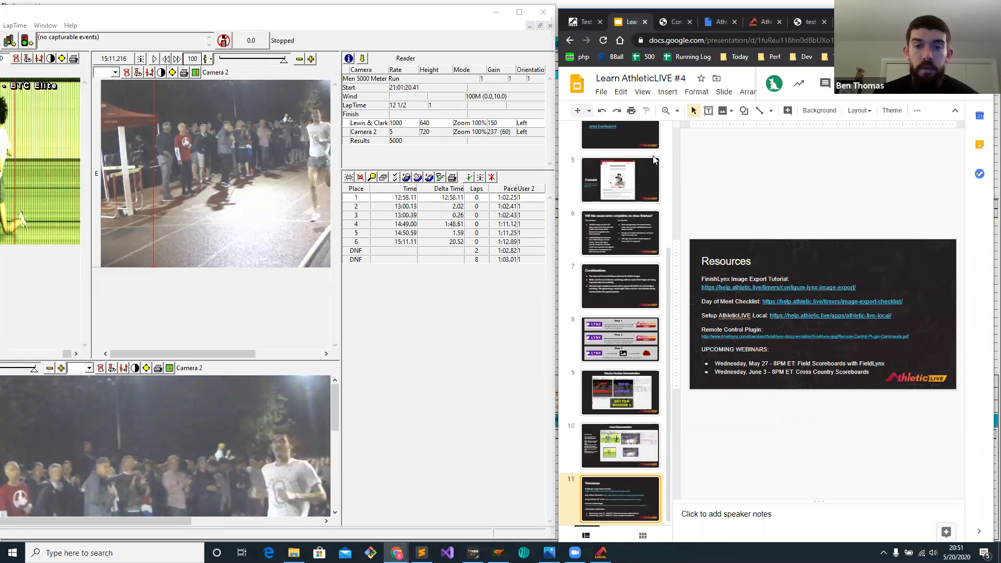
pyautogui.click(612, 443)
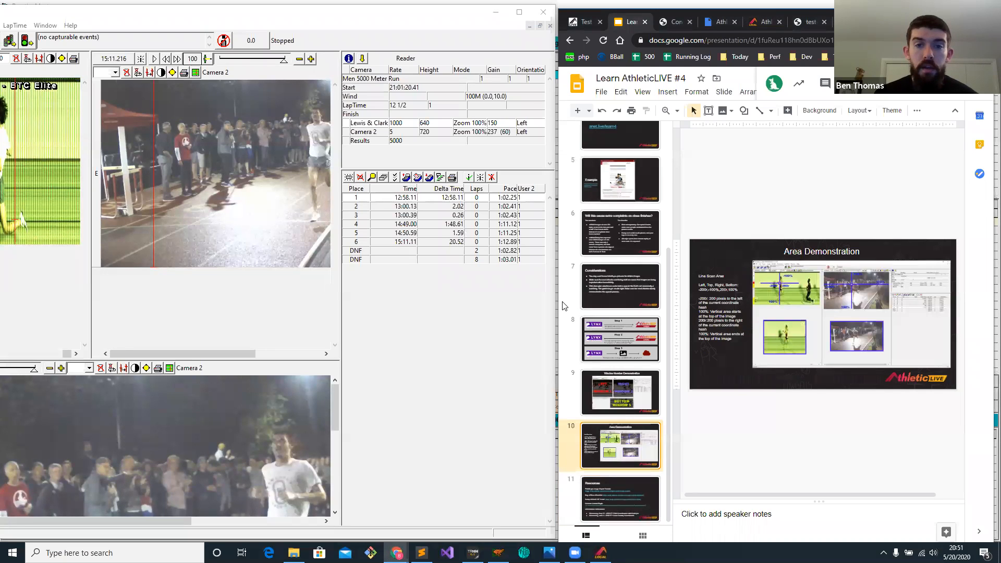
pyautogui.click(563, 306)
pyautogui.click(631, 459)
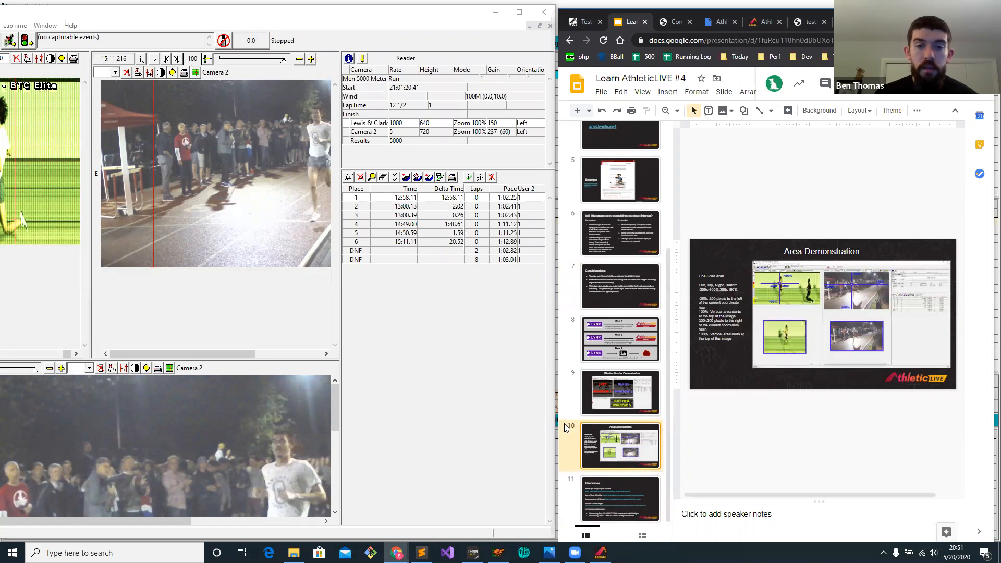
pyautogui.moveTo(559, 428); pyautogui.dragTo(42, 428)
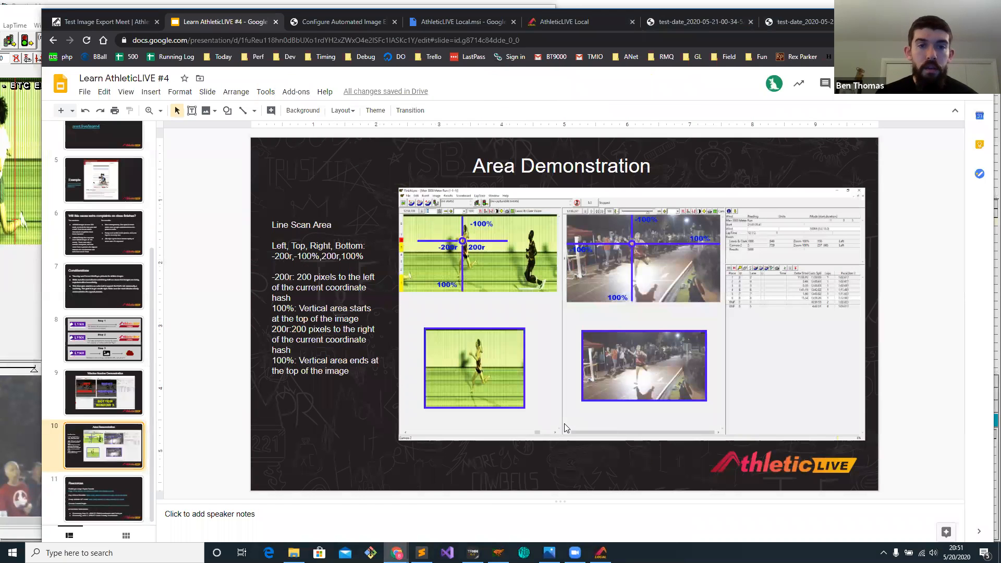